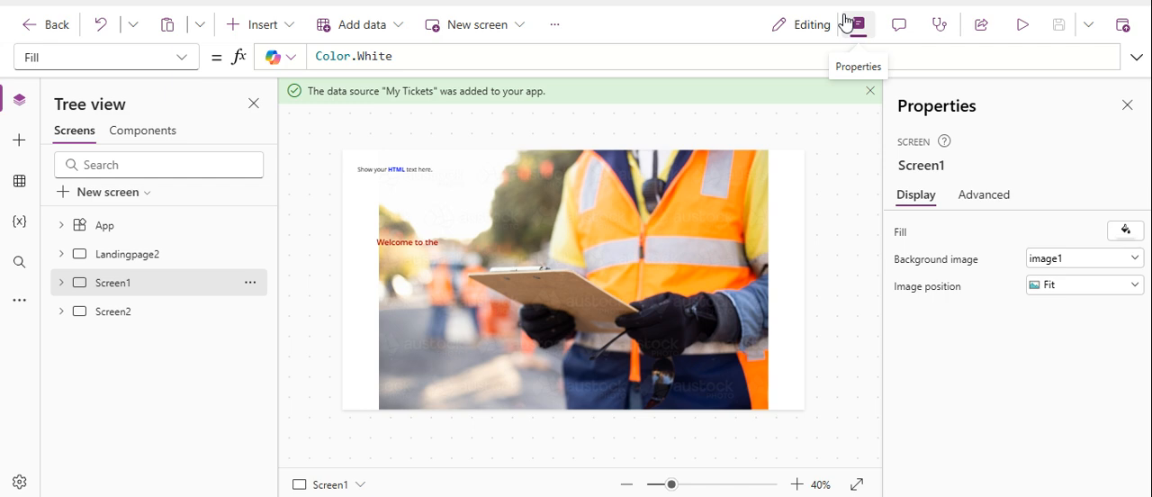
Examine the App object, the Landingpage2 screen and the app's connected data sources.
click(167, 232)
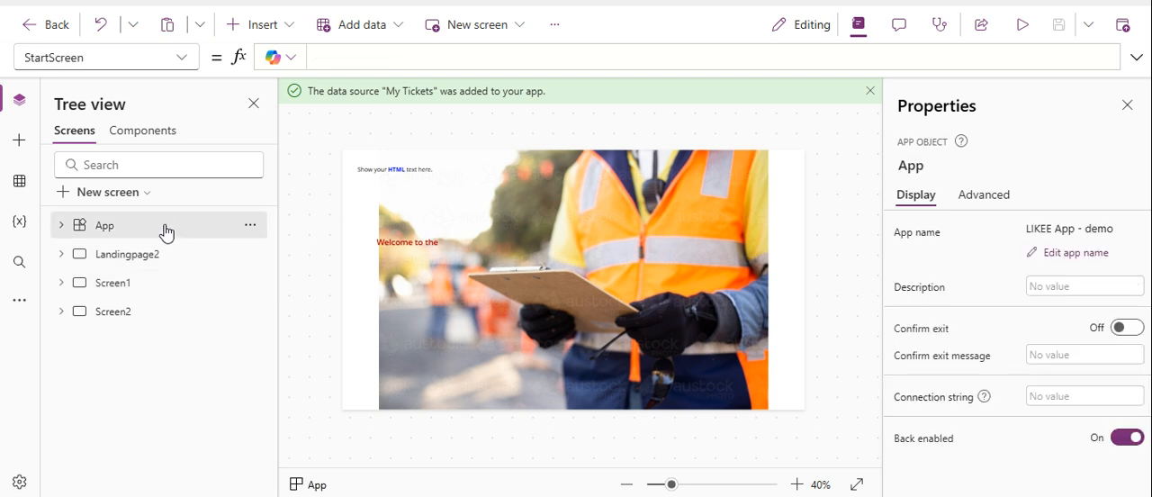
click(135, 255)
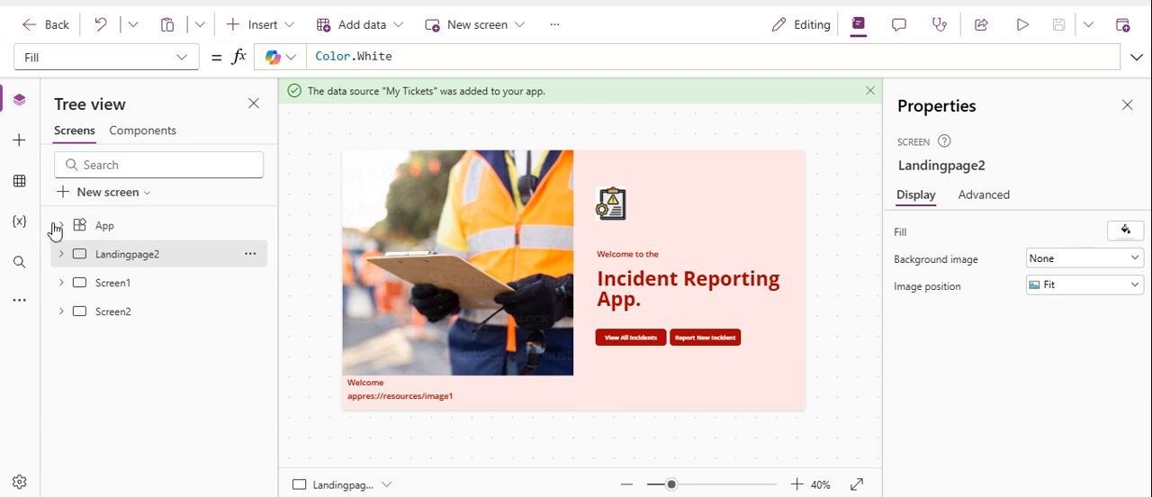
click(19, 183)
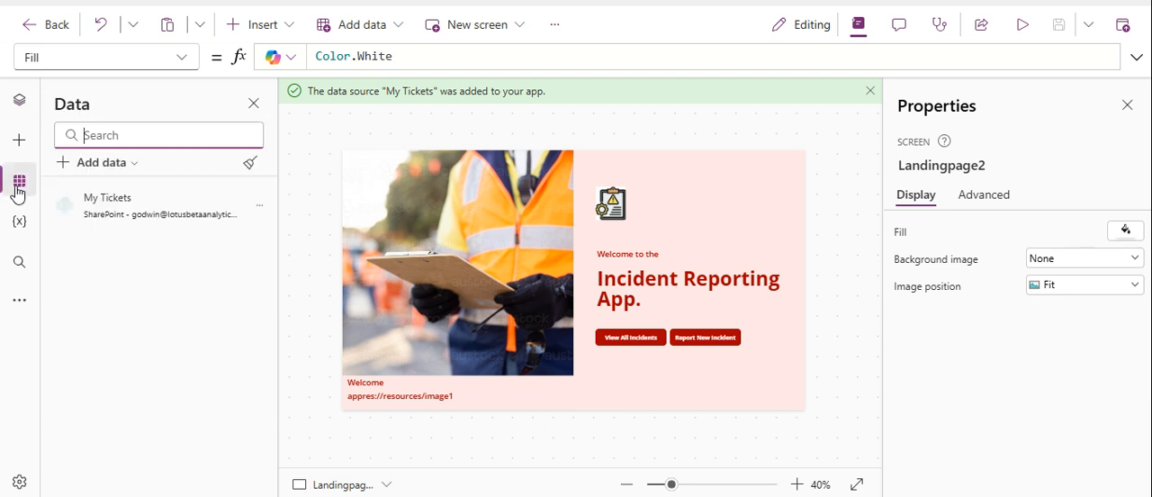
mouse_move(125, 214)
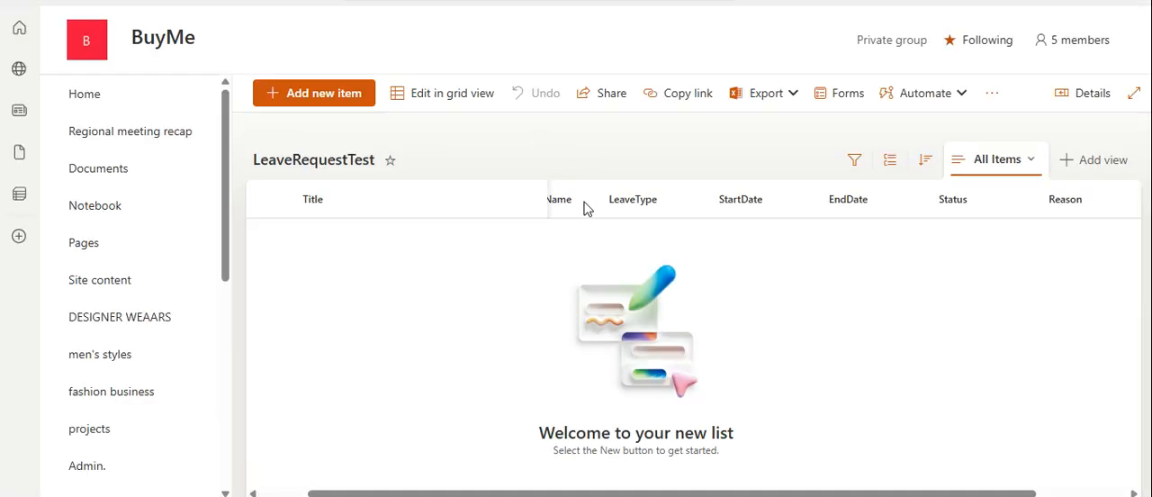
In the LeaveRequestTest SharePoint list, review the LeaveType column's type and choices, and save the column settings.
click(253, 492)
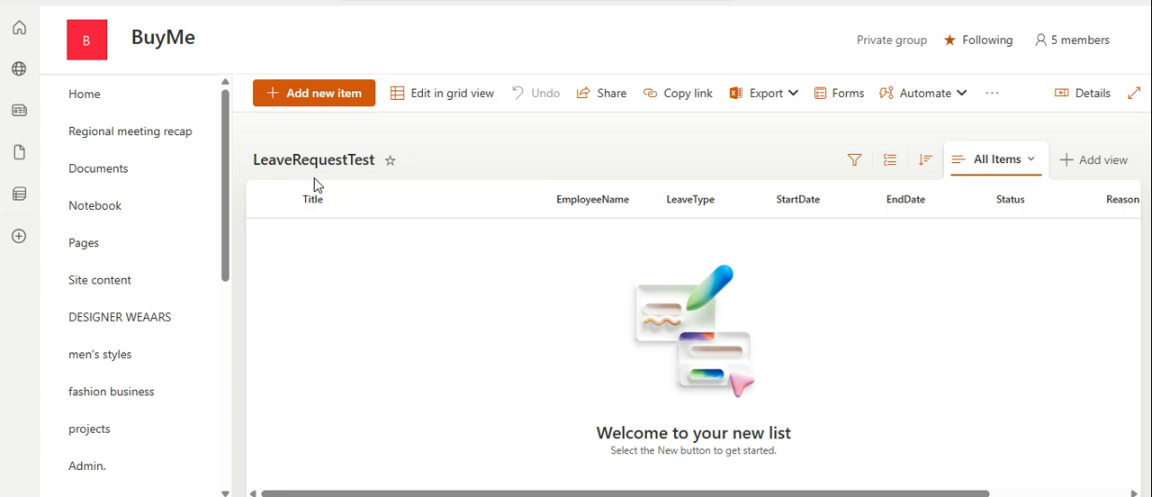
click(720, 206)
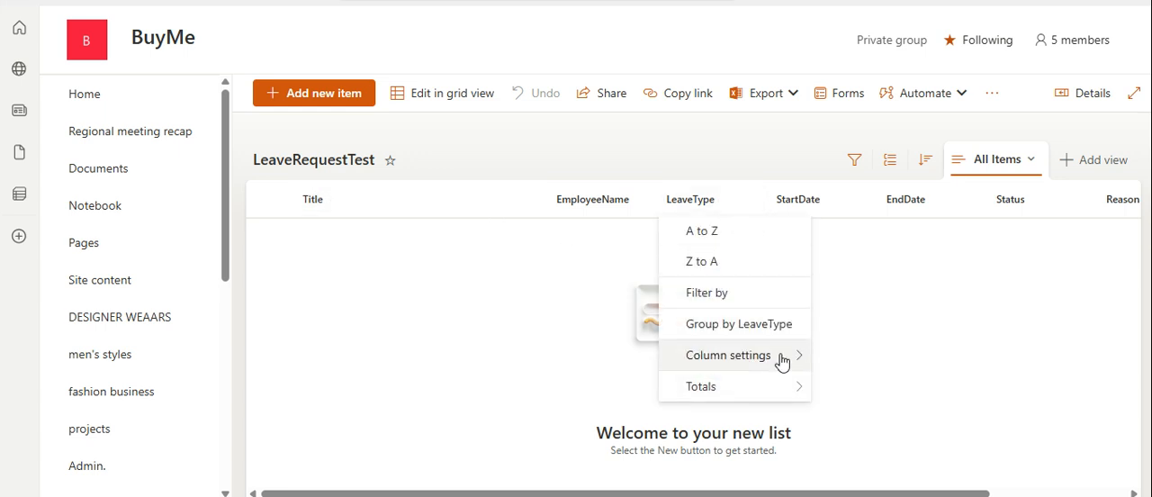
mouse_move(781, 357)
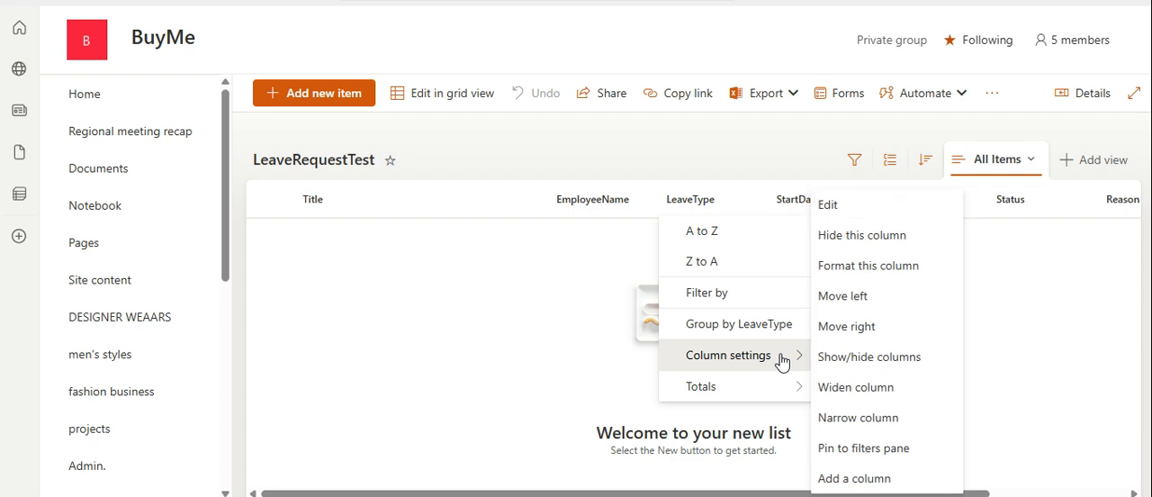
click(869, 211)
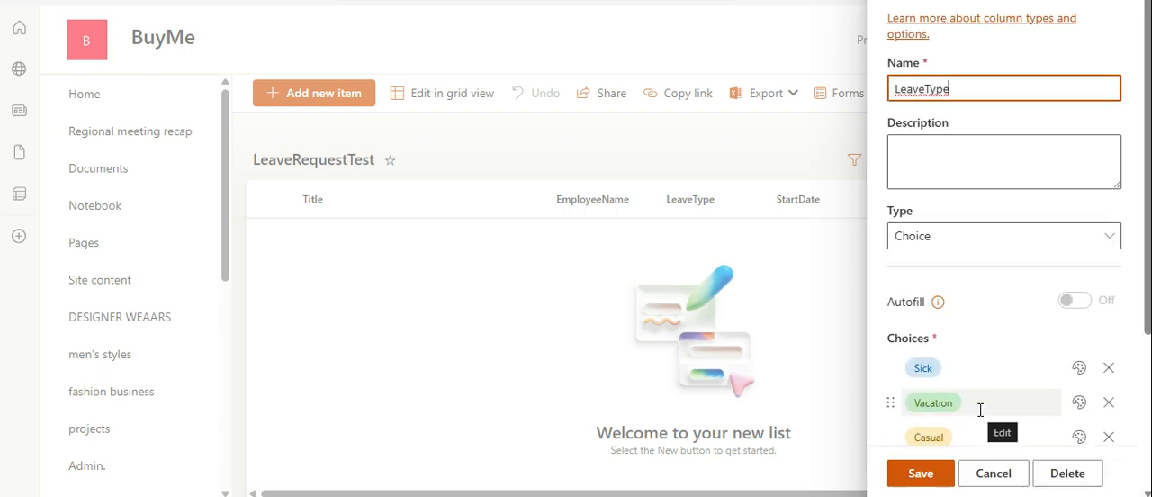
click(929, 484)
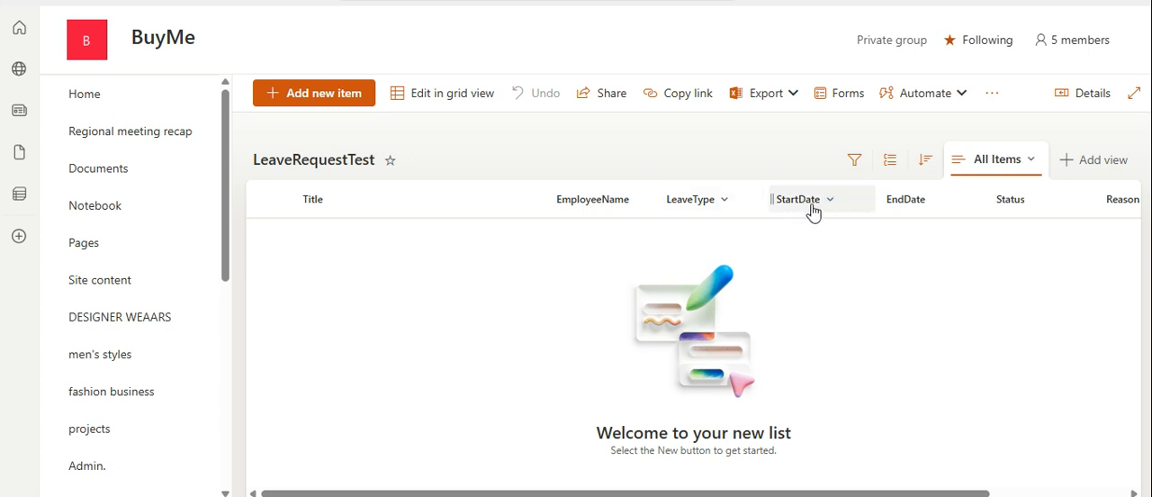
Set the Status column's default value to Pending, save it, and view the list's remaining columns.
click(1029, 207)
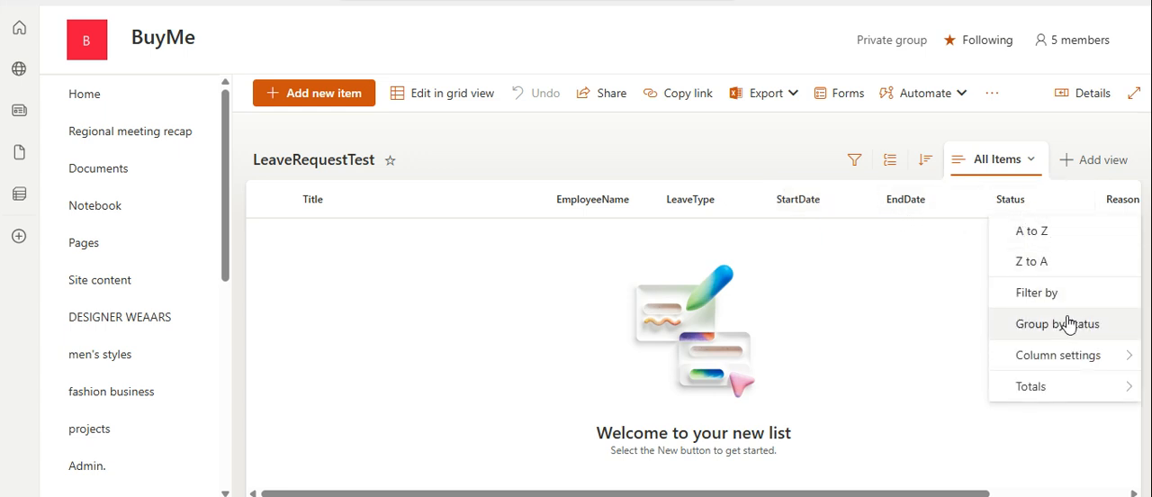
mouse_move(1087, 356)
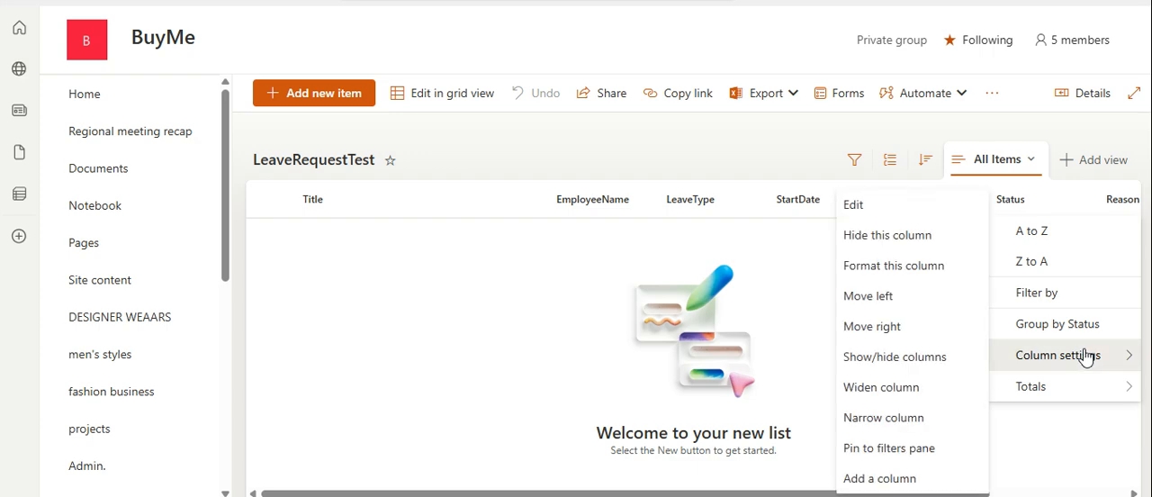
click(933, 216)
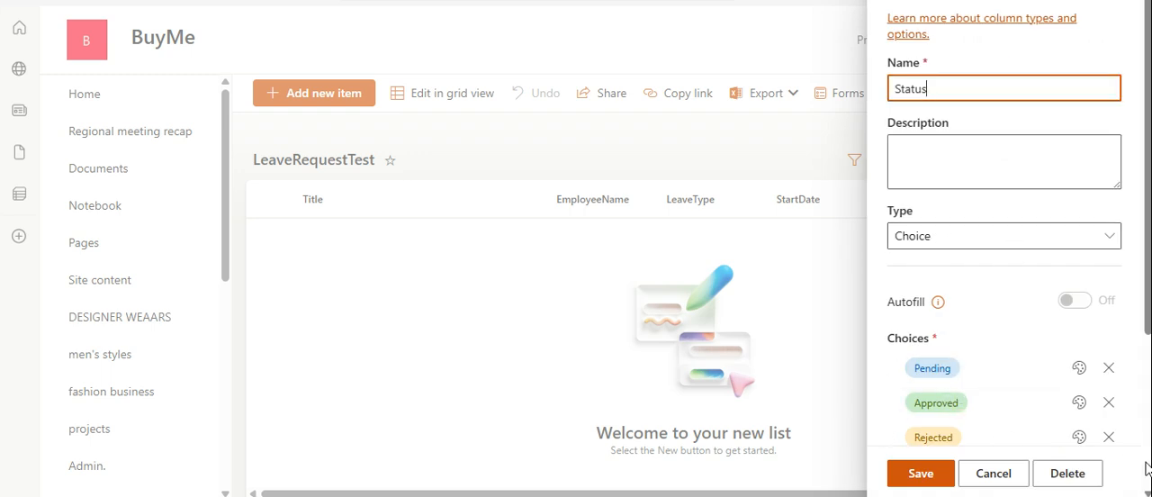
scroll(1147, 493, down, 2)
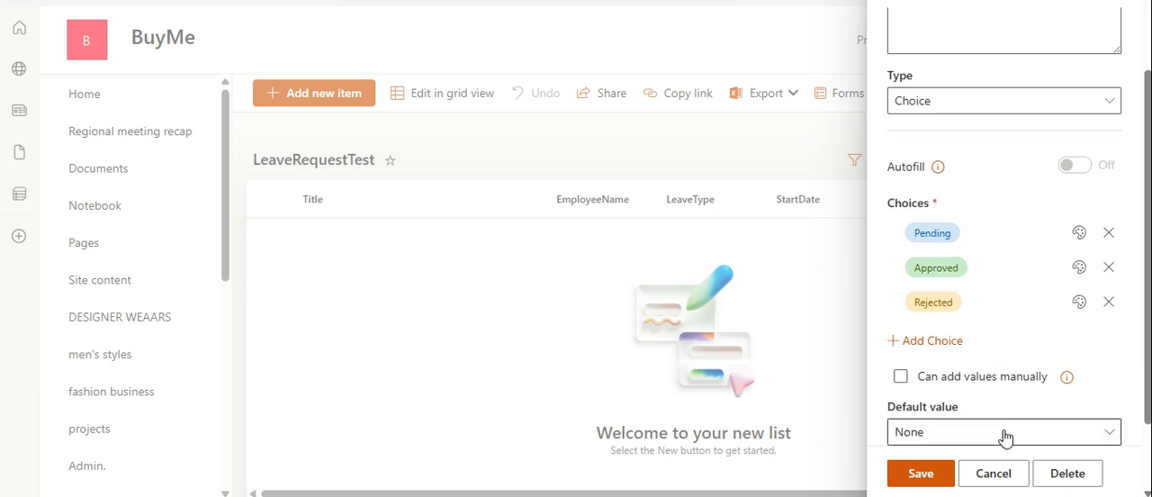
click(1002, 433)
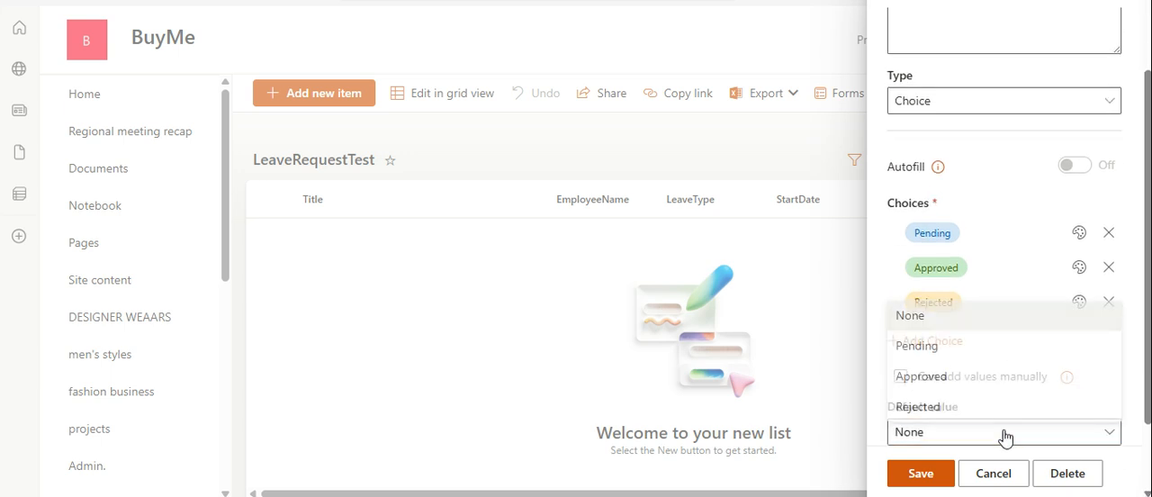
click(963, 351)
click(920, 477)
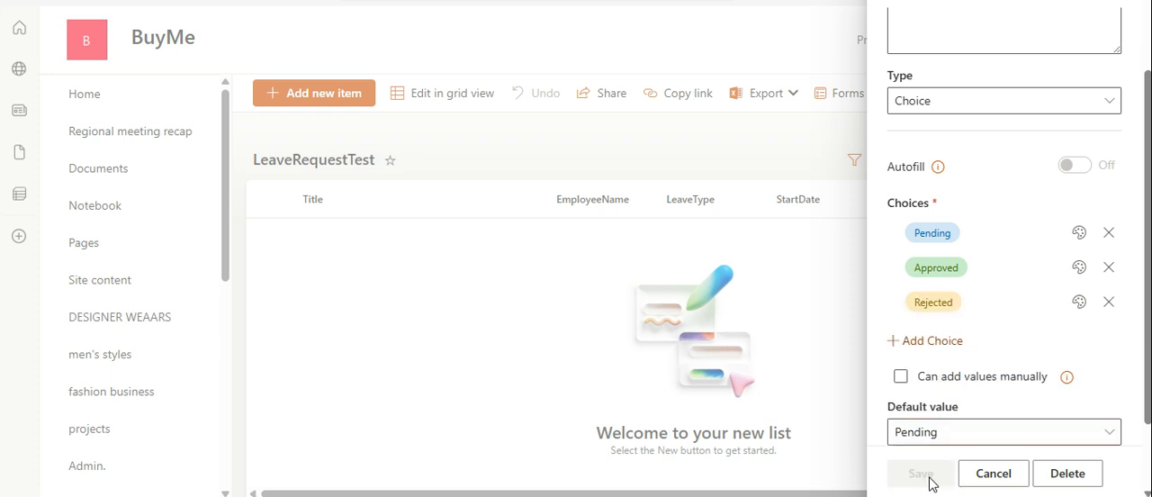
click(1134, 493)
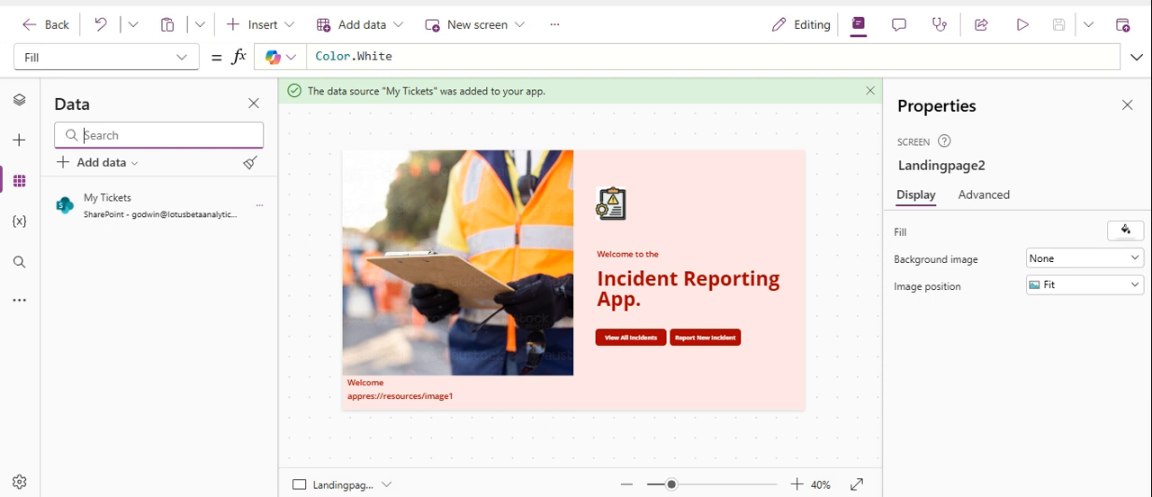
Back in Power Apps, delete Screen1 with the background photo and add a new blank screen.
click(18, 101)
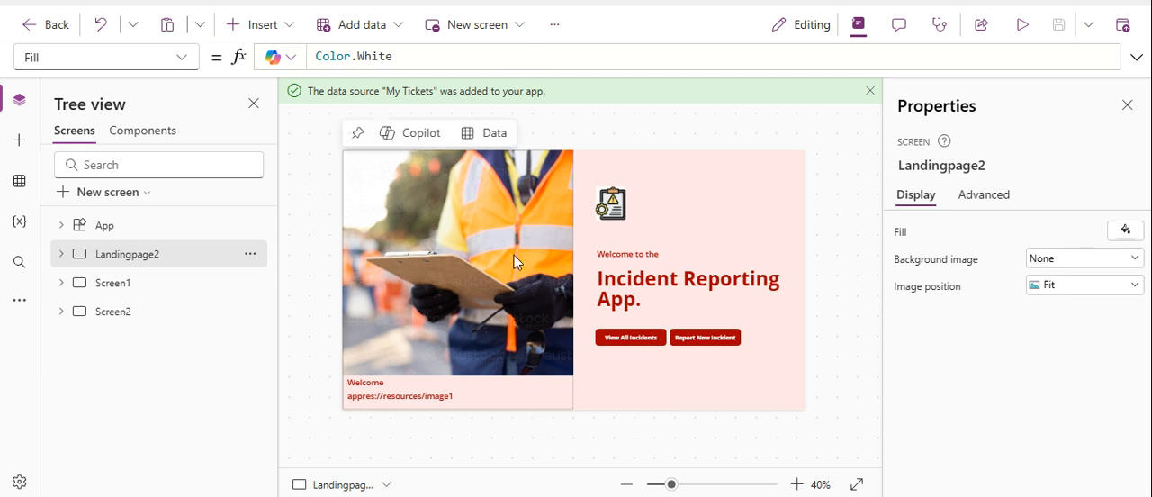
click(160, 284)
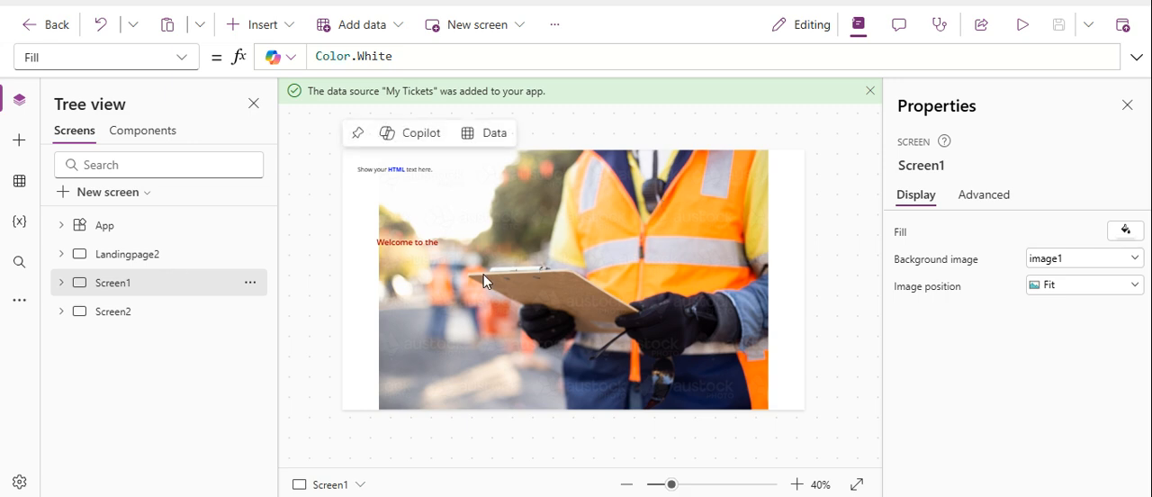
right_click(103, 287)
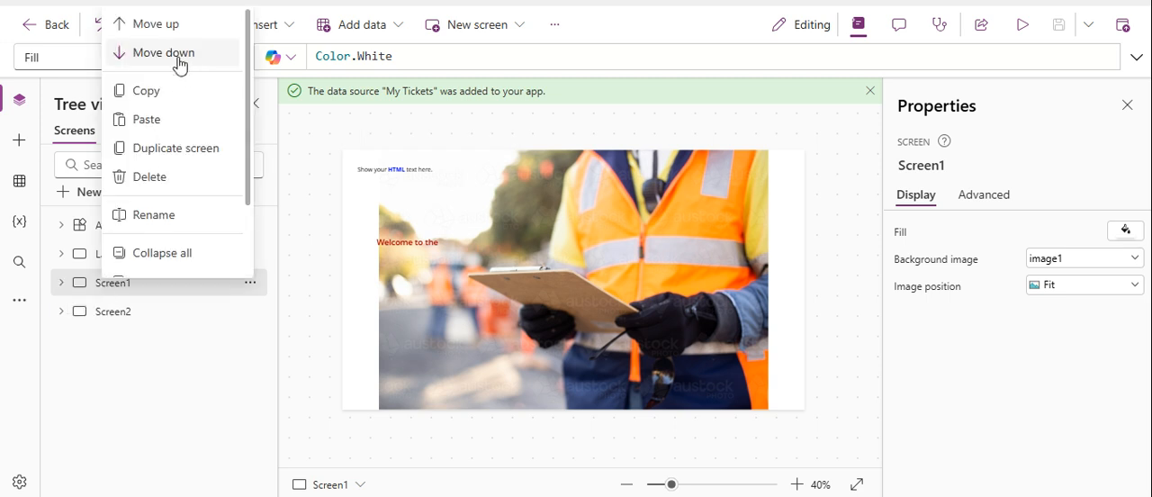
click(167, 176)
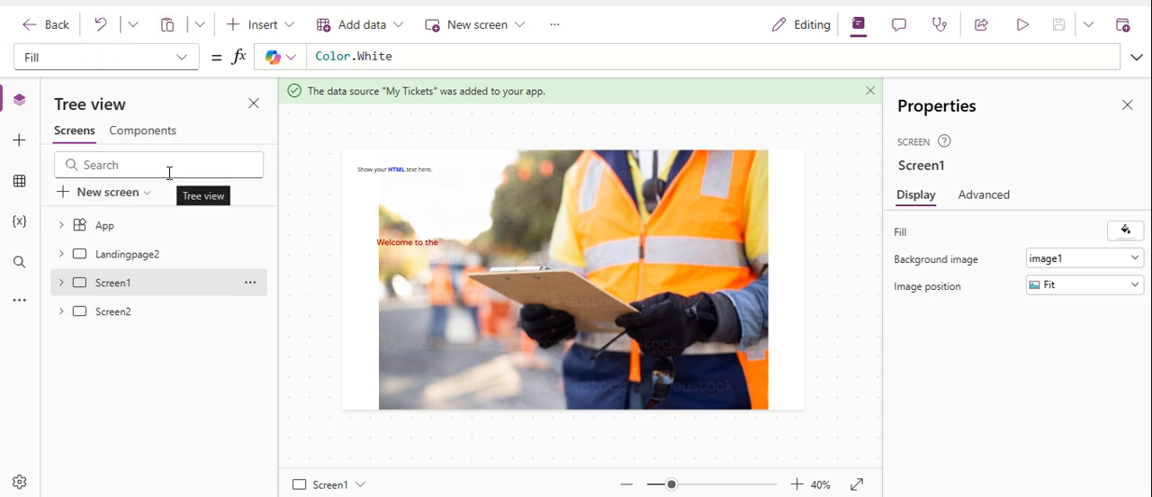
click(95, 193)
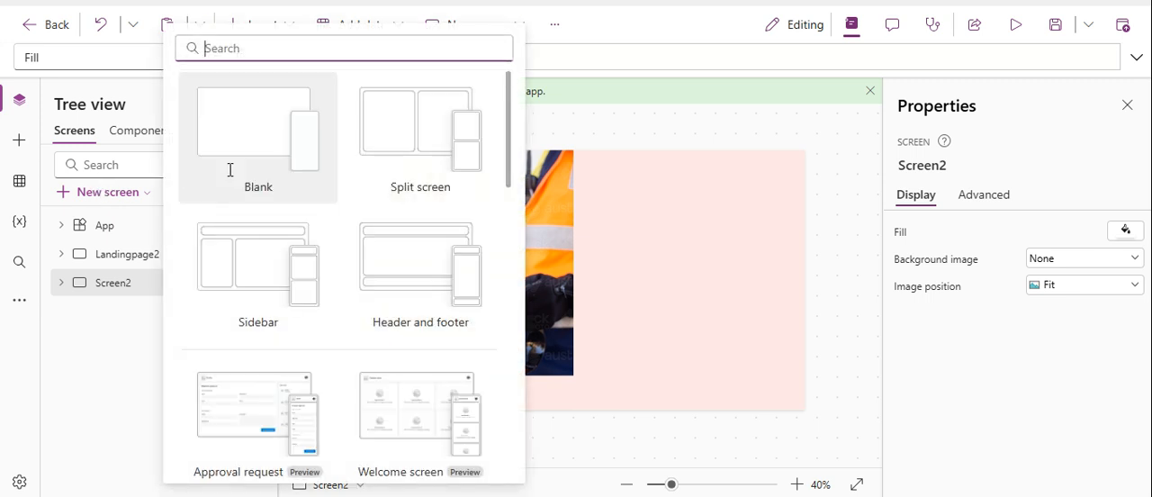
click(229, 171)
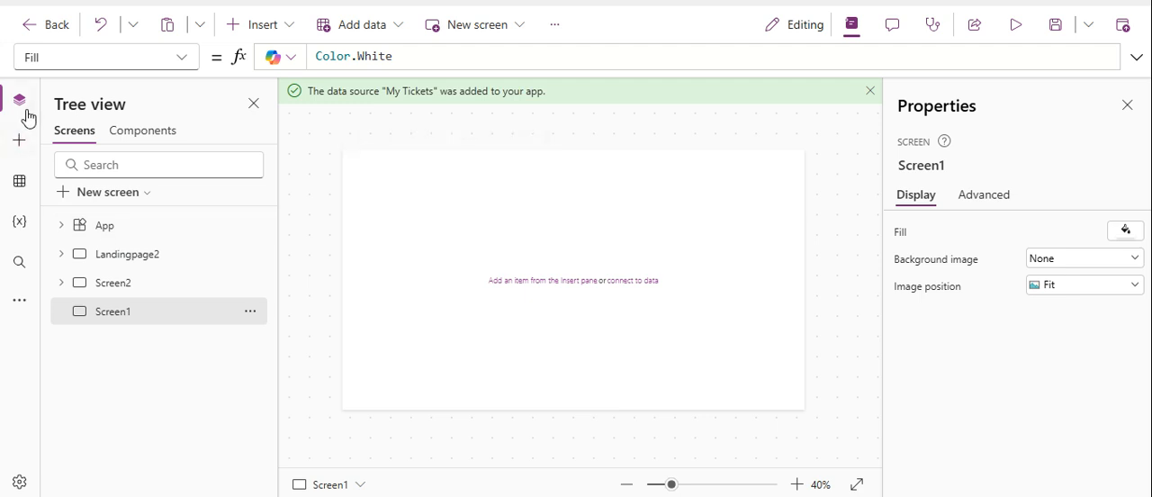
Look through the app's data sources, variables and additional tools, and view the Landingpage2 and Screen2 screens.
click(21, 187)
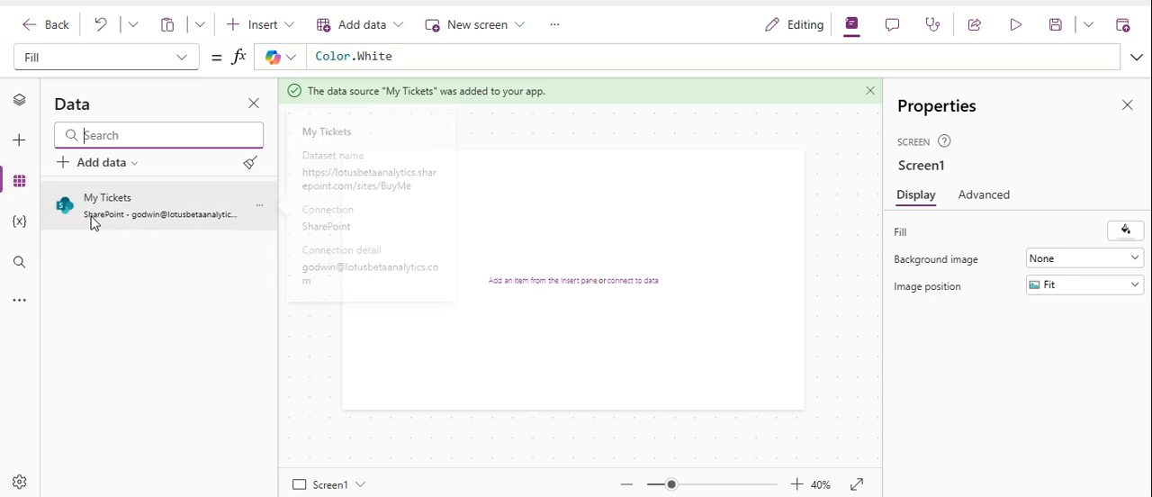
click(16, 223)
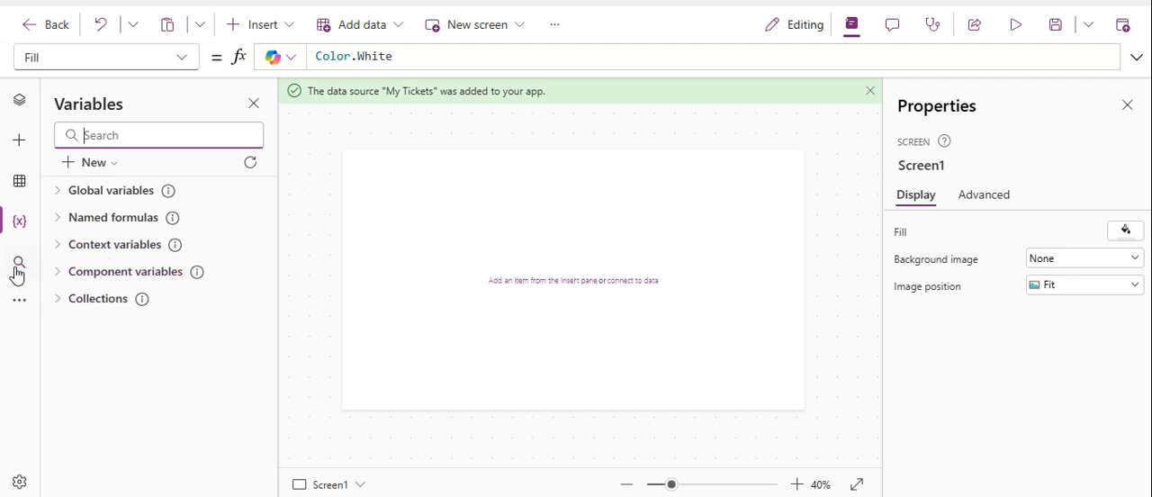
click(16, 308)
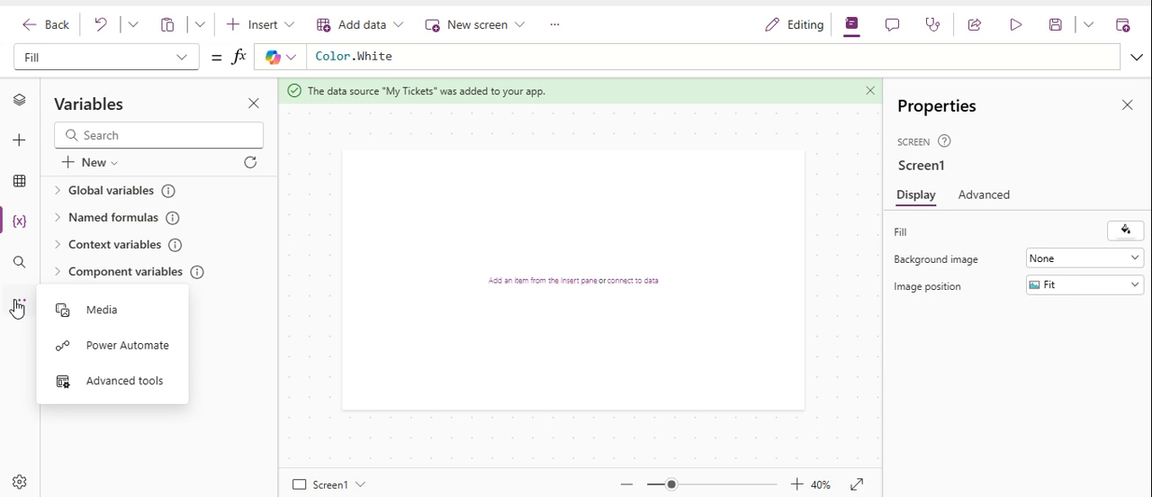
click(21, 102)
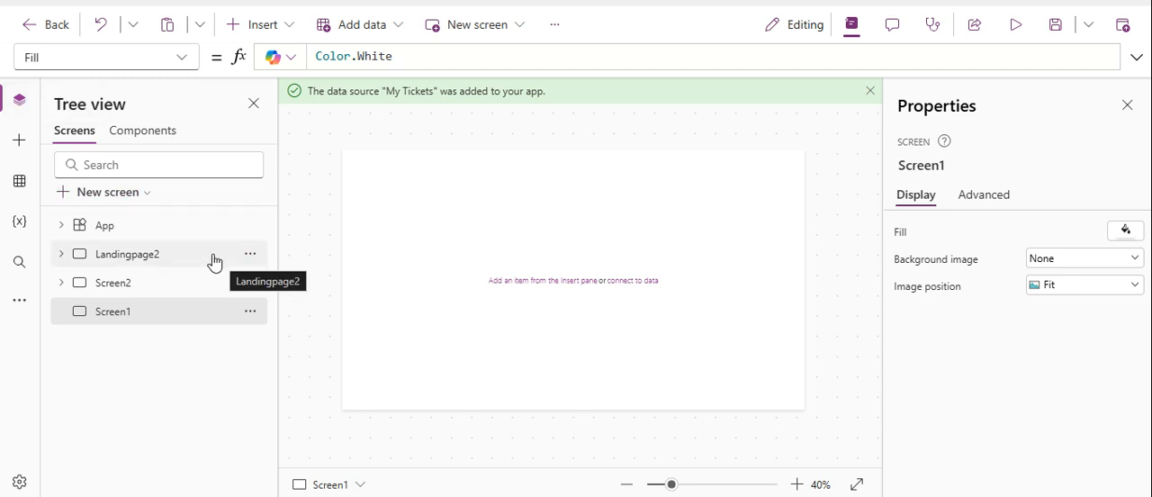
click(130, 253)
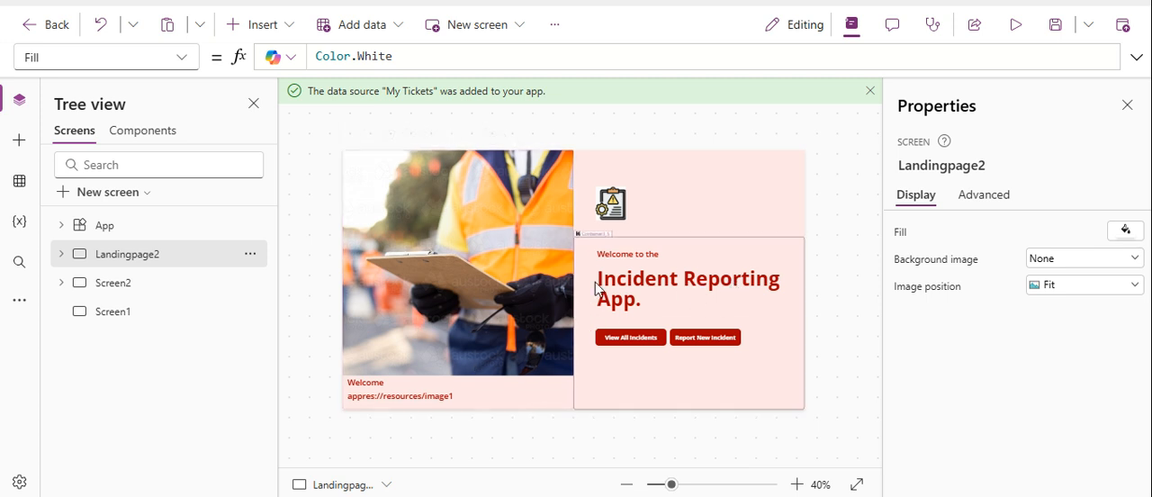
click(116, 293)
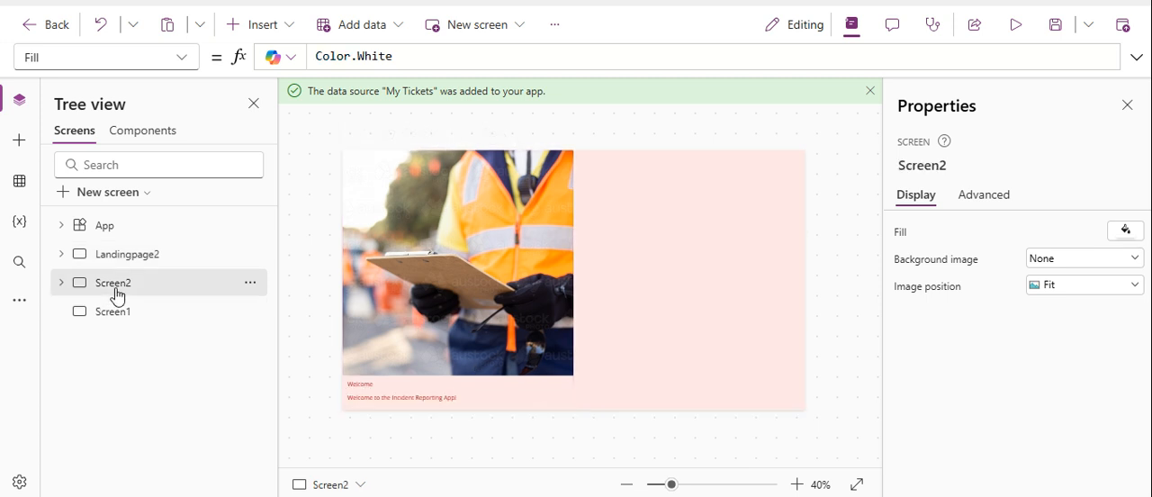
Rename the blank screen Screen1 as LeaveRequestLangingPage.
click(102, 316)
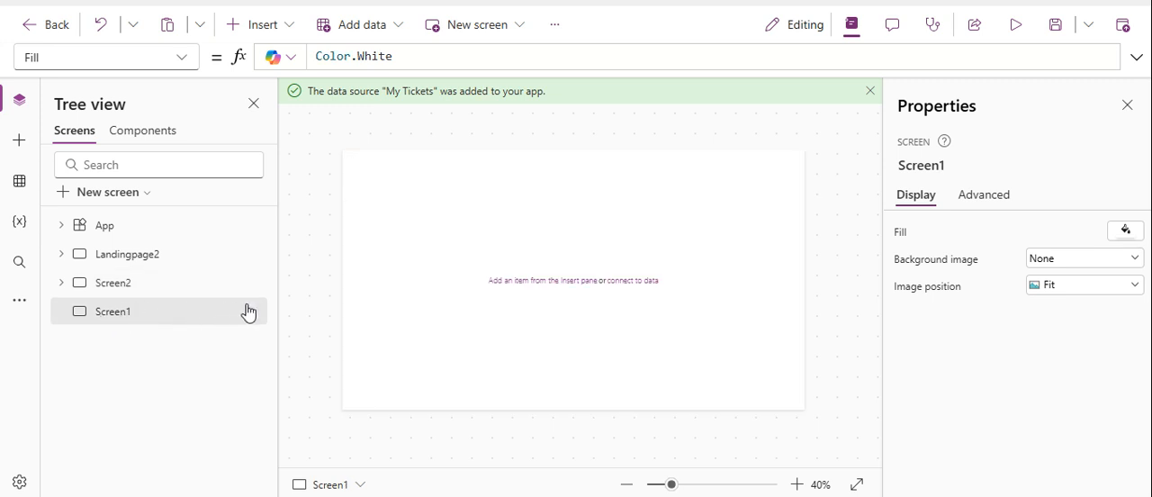
click(937, 168)
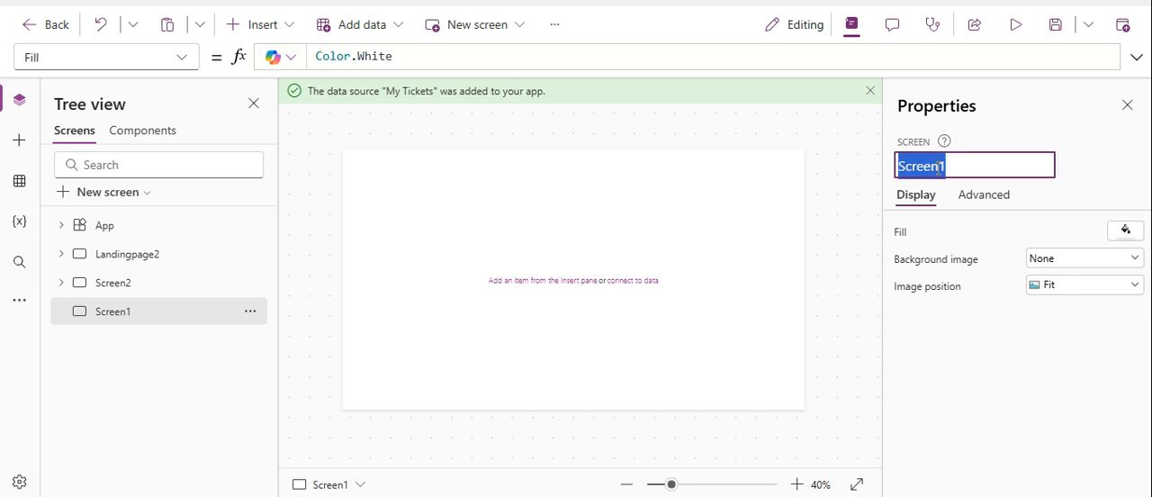
text(LeaveRequestLanging)
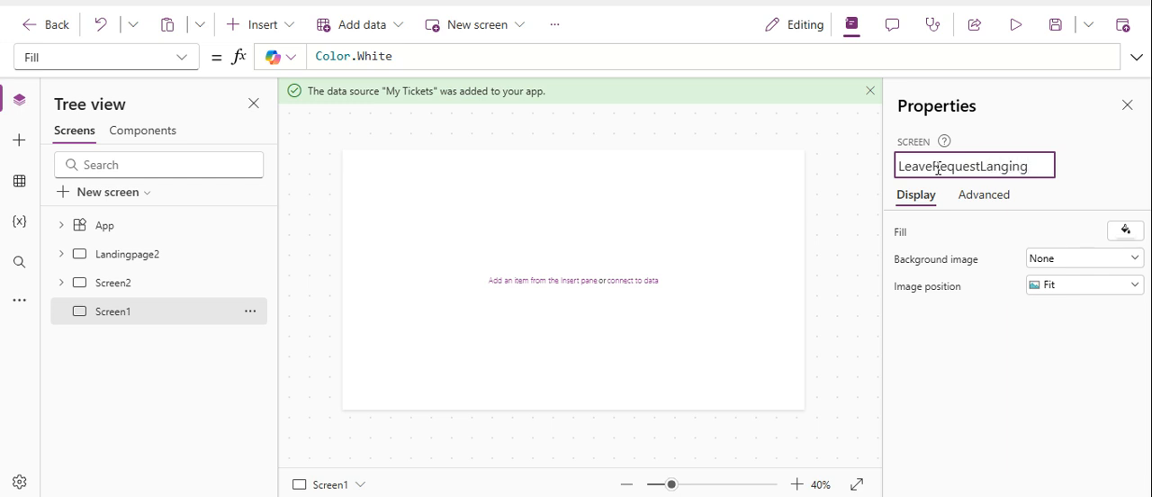
text(e)
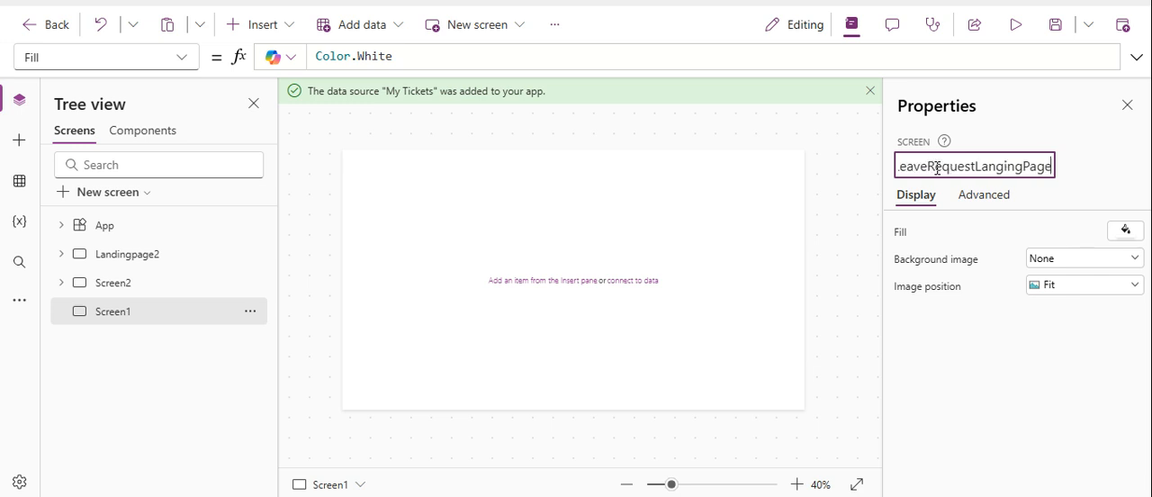
key(Return)
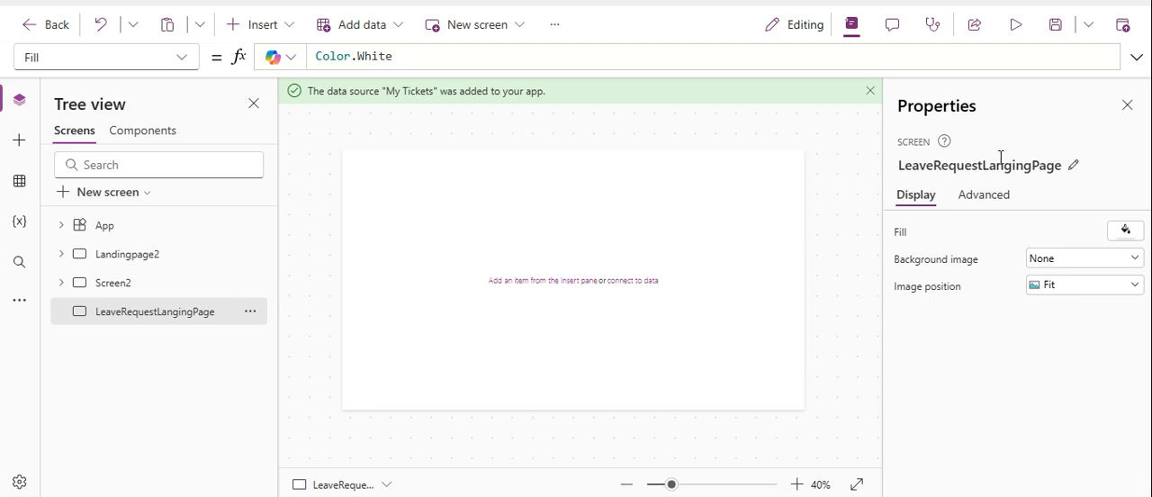
Insert a Container into the LeaveRequestLangingPage screen.
click(257, 27)
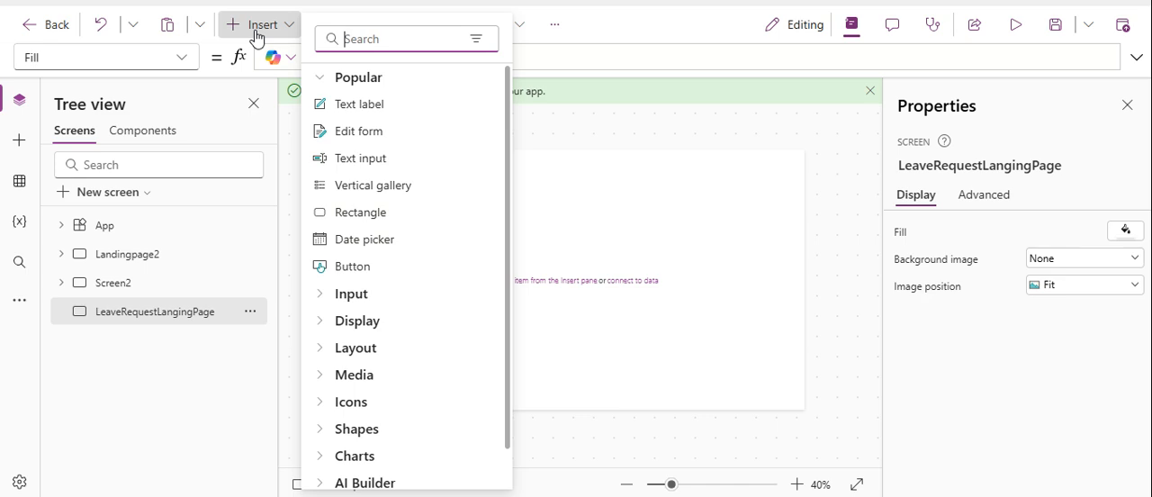
text(con)
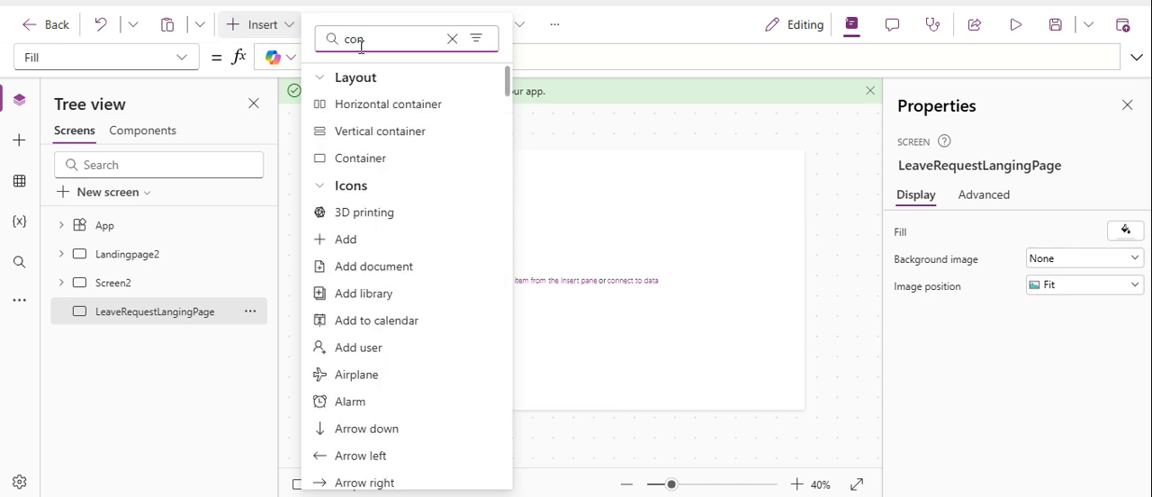
click(343, 160)
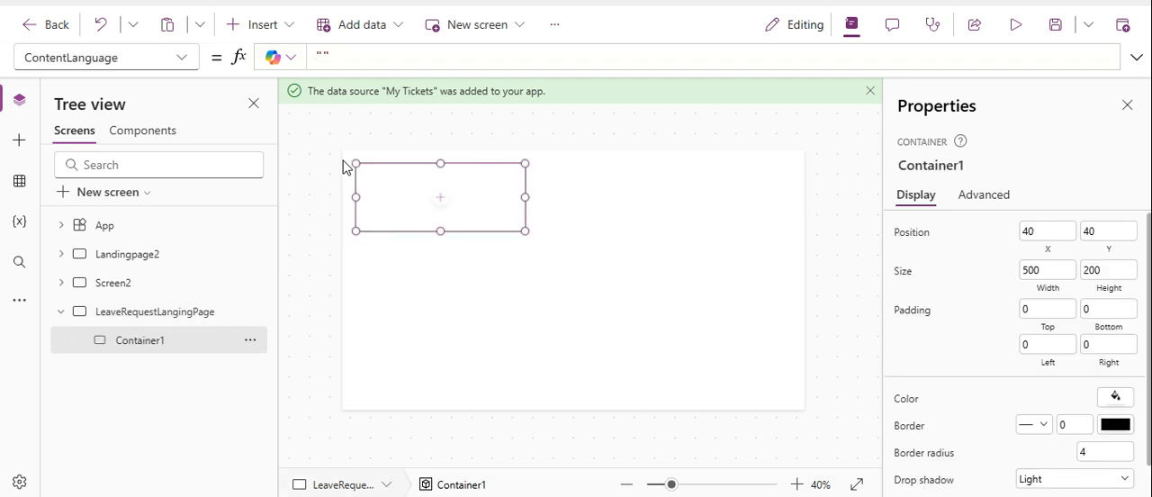
Set the container's Width property to the formula Parent.Width.
click(117, 58)
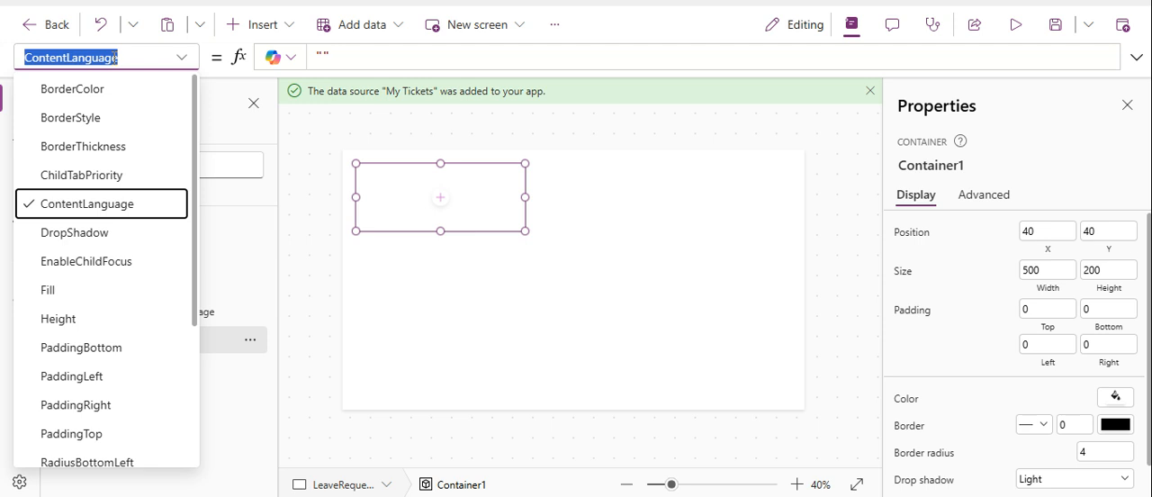
text(w)
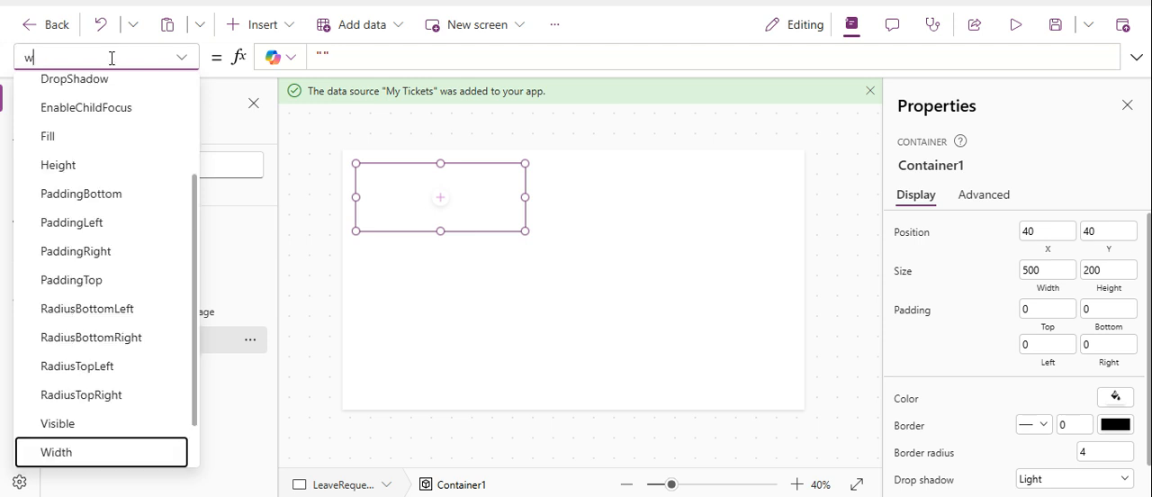
click(56, 452)
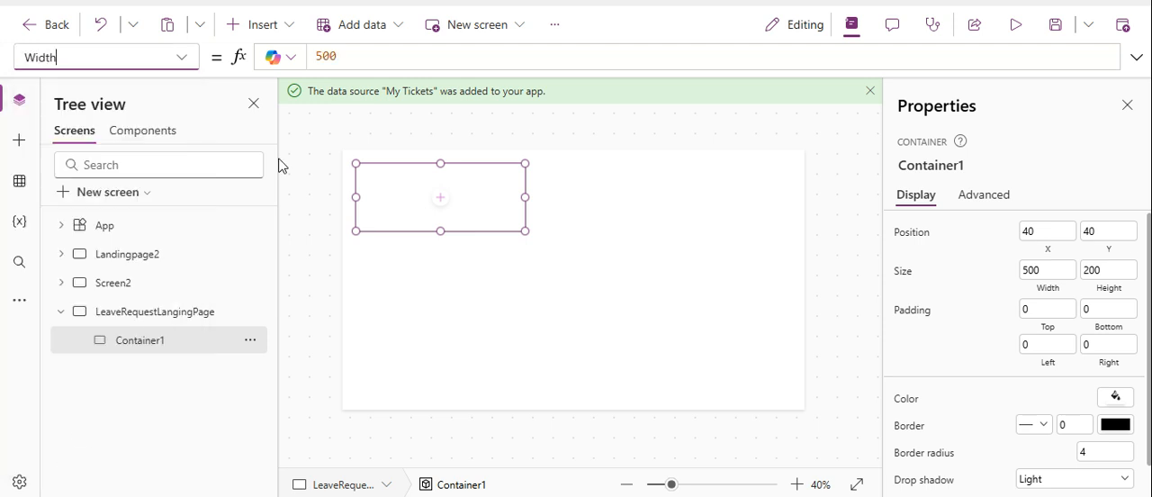
double_click(360, 56)
key(BackSpace)
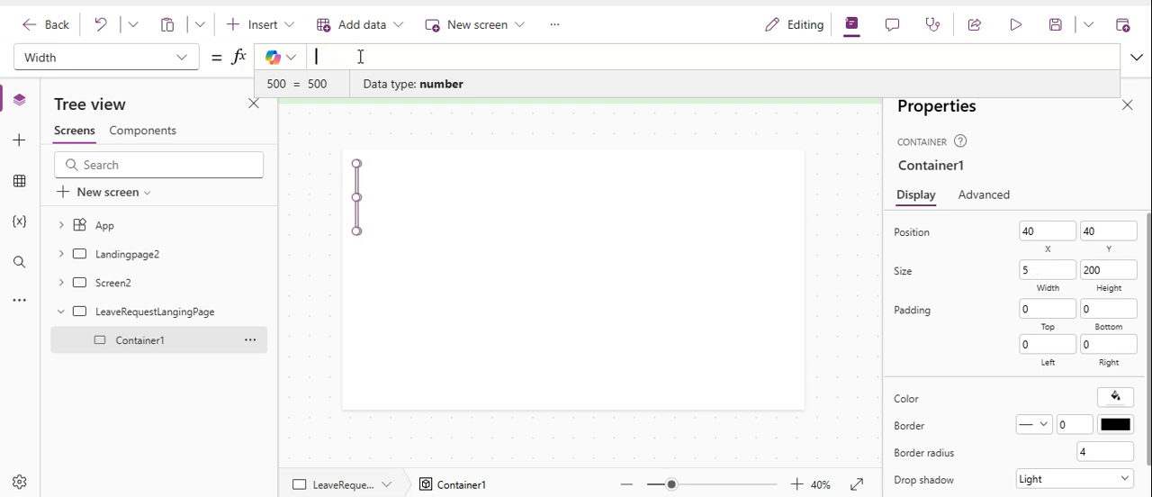
text(p)
click(387, 86)
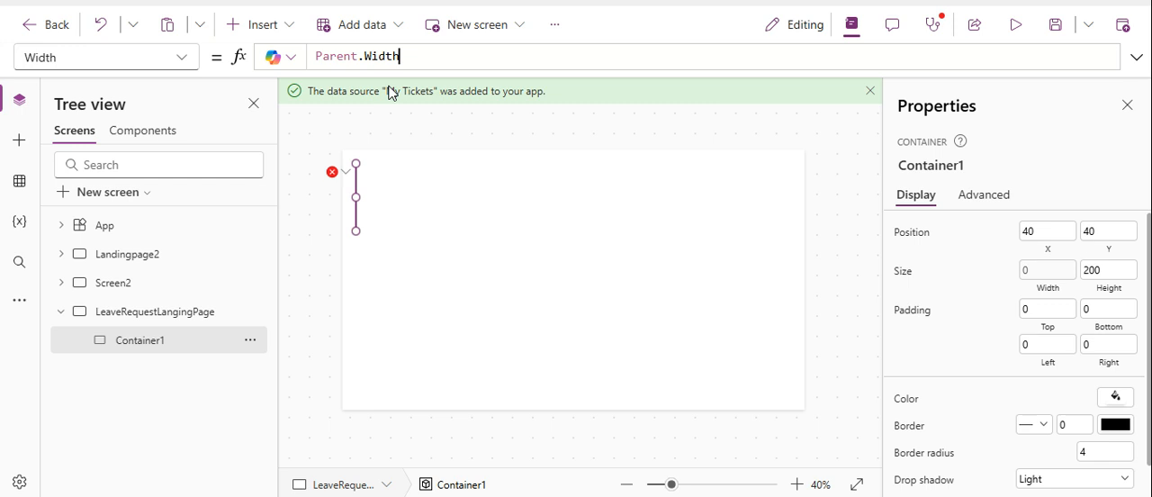
Set the container's Height property to Parent.Height and its position to X 0 and Y 0.
click(75, 57)
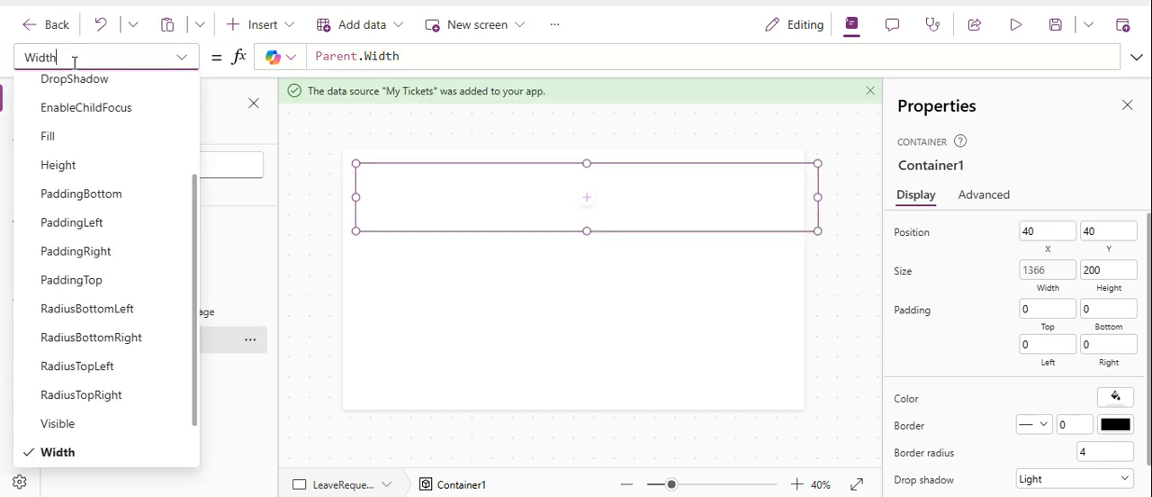
click(86, 164)
click(397, 54)
key(ctrl+a)
text(P)
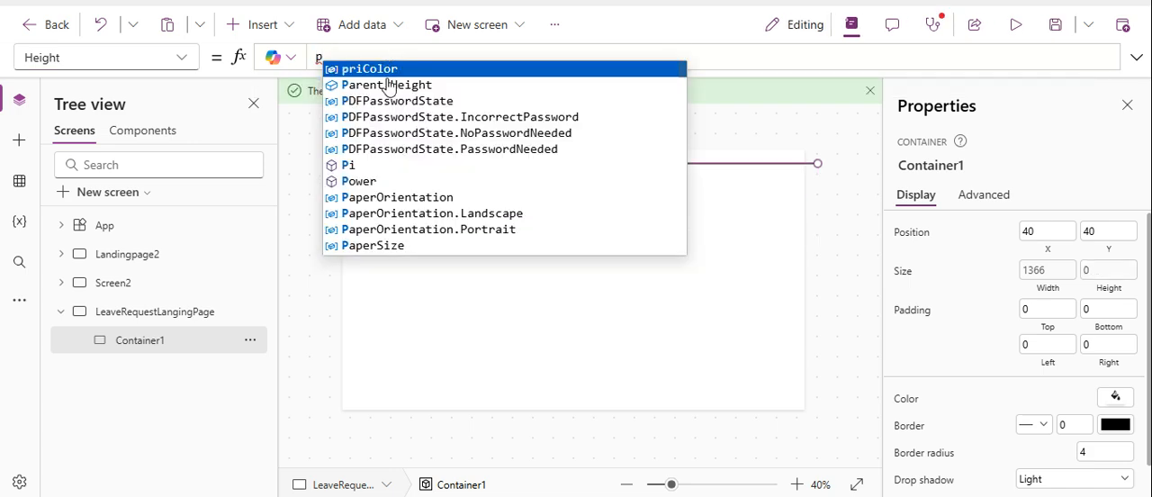
click(364, 85)
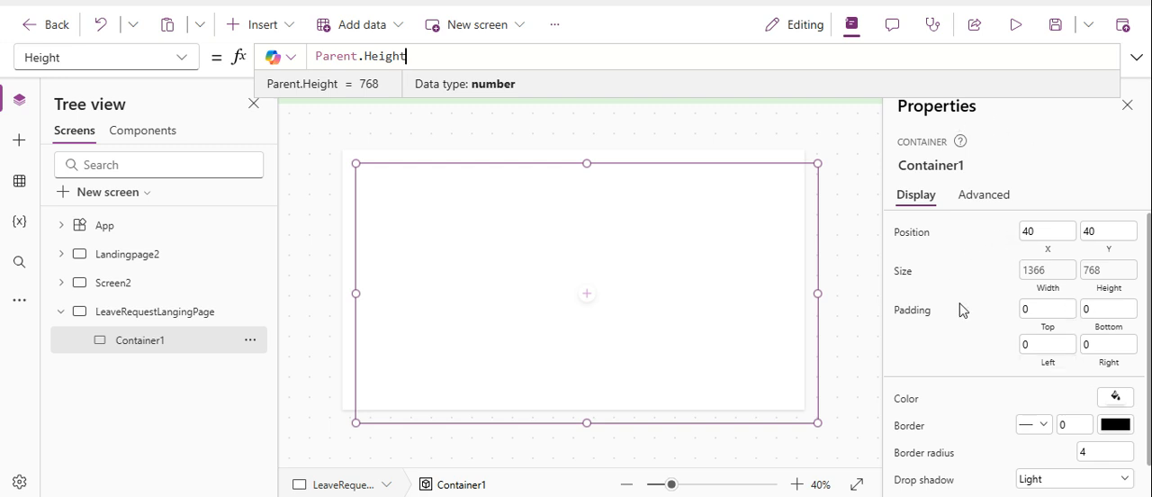
click(1029, 233)
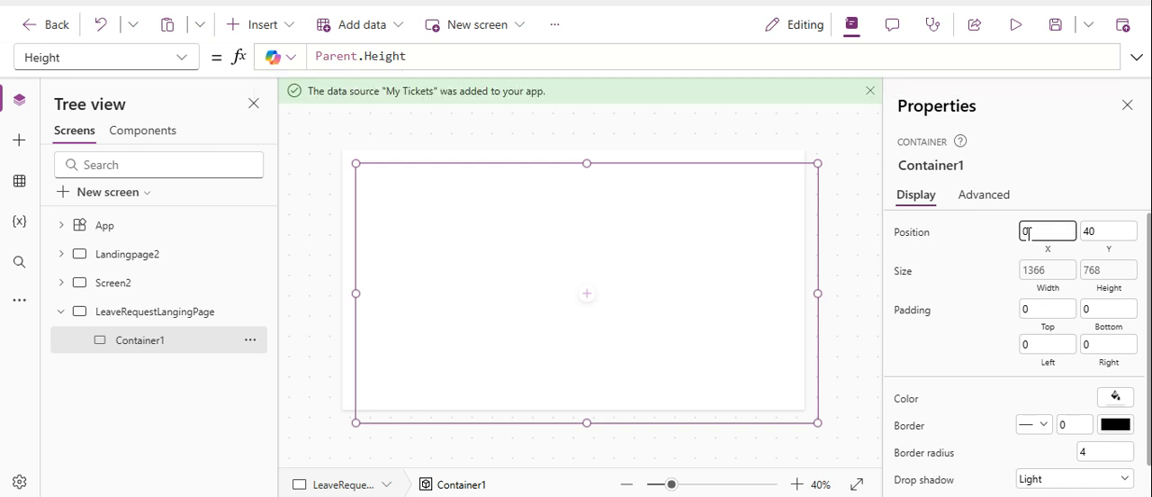
click(1091, 233)
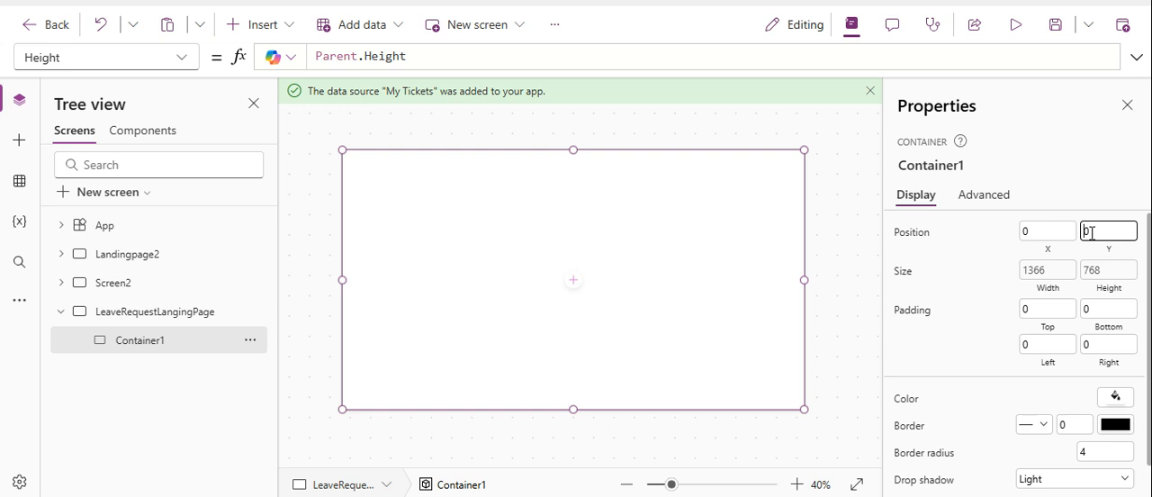
Set the container's border radius to 0, and its border style and drop shadow to None.
click(1093, 453)
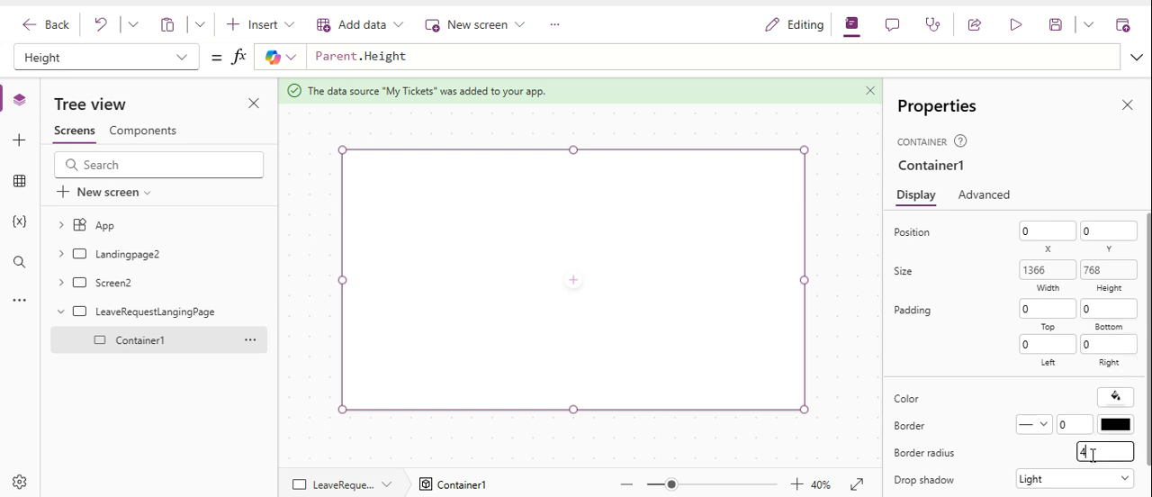
click(1032, 425)
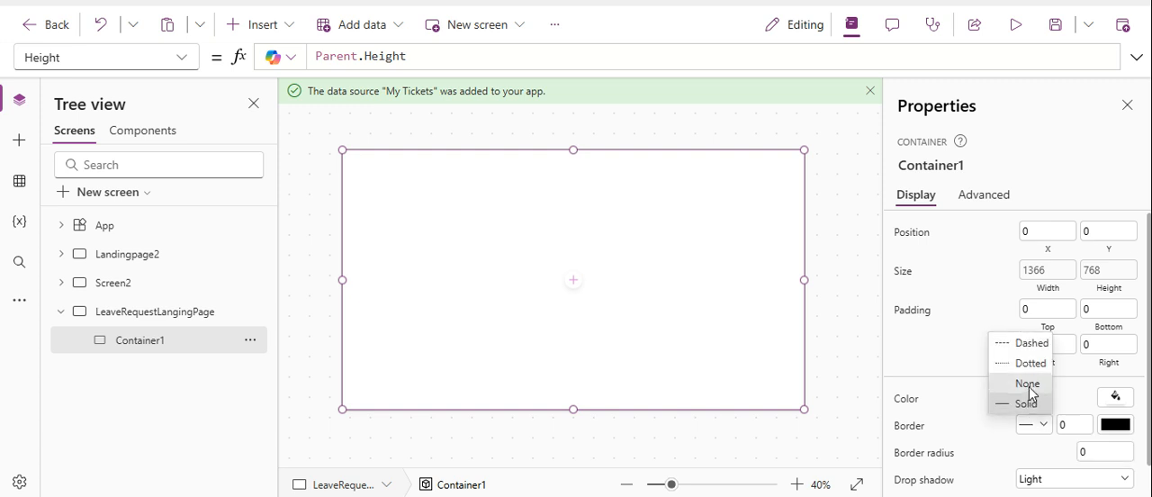
click(1030, 387)
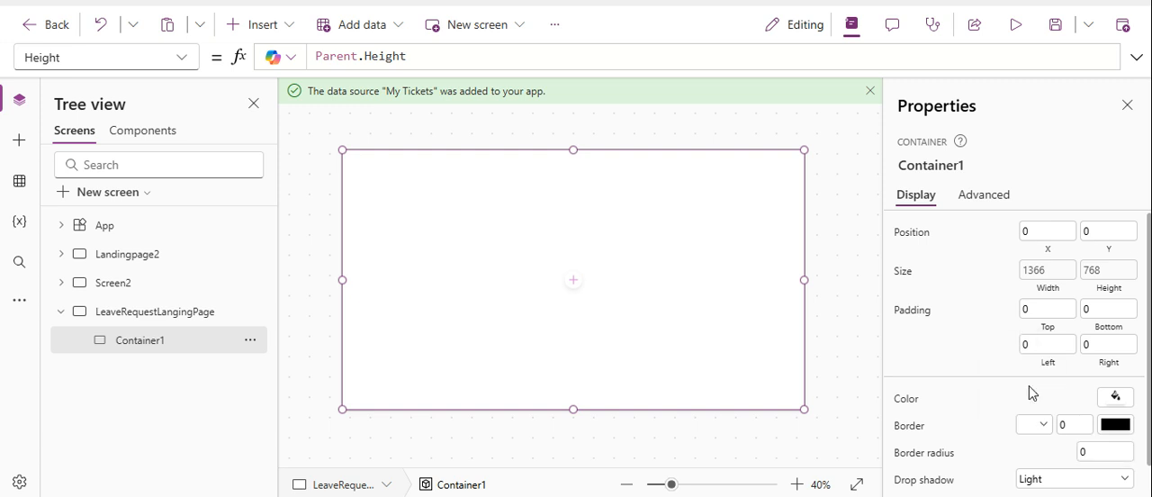
click(1082, 484)
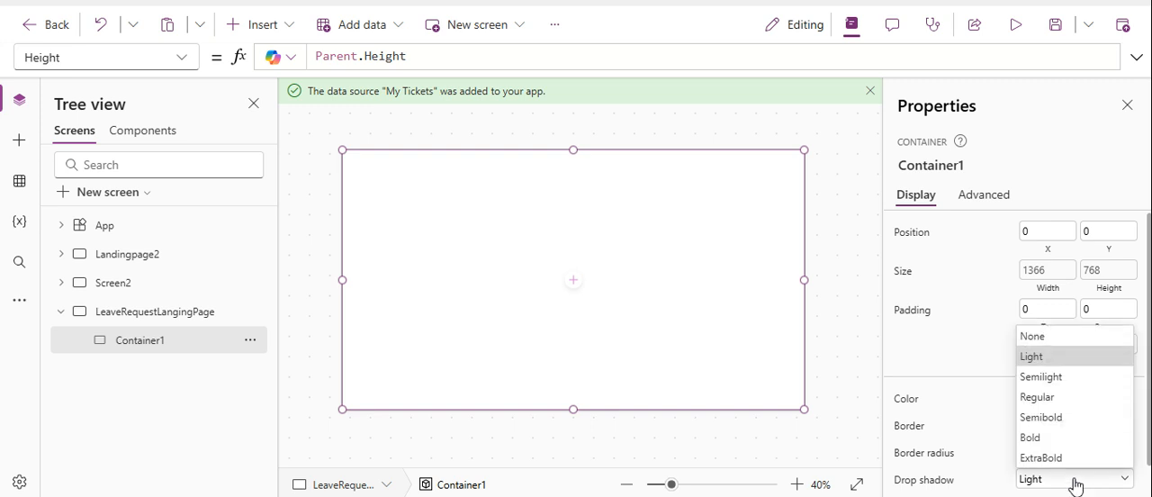
click(1077, 338)
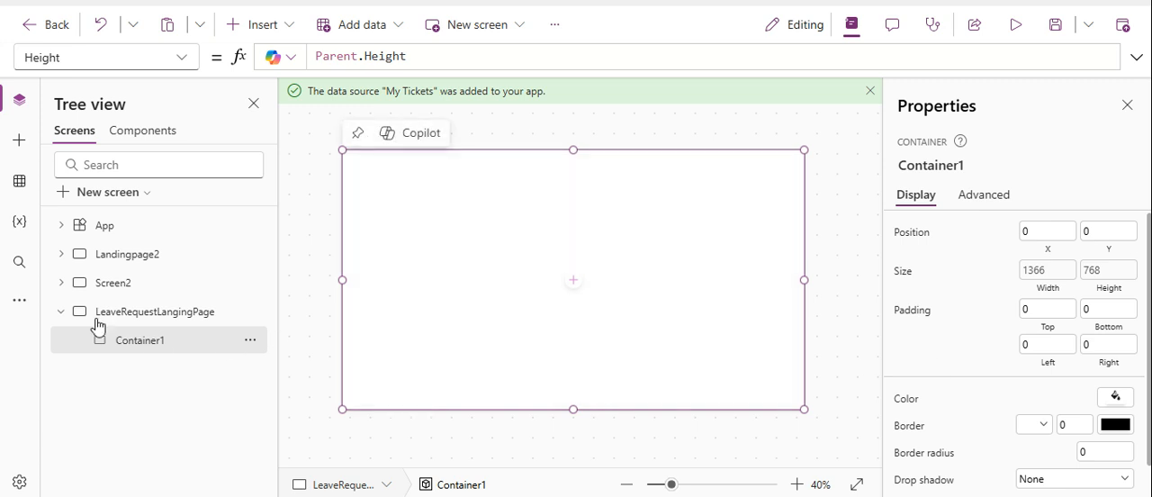
Upload the image file leave1 to the app's media.
click(19, 305)
click(19, 306)
click(18, 306)
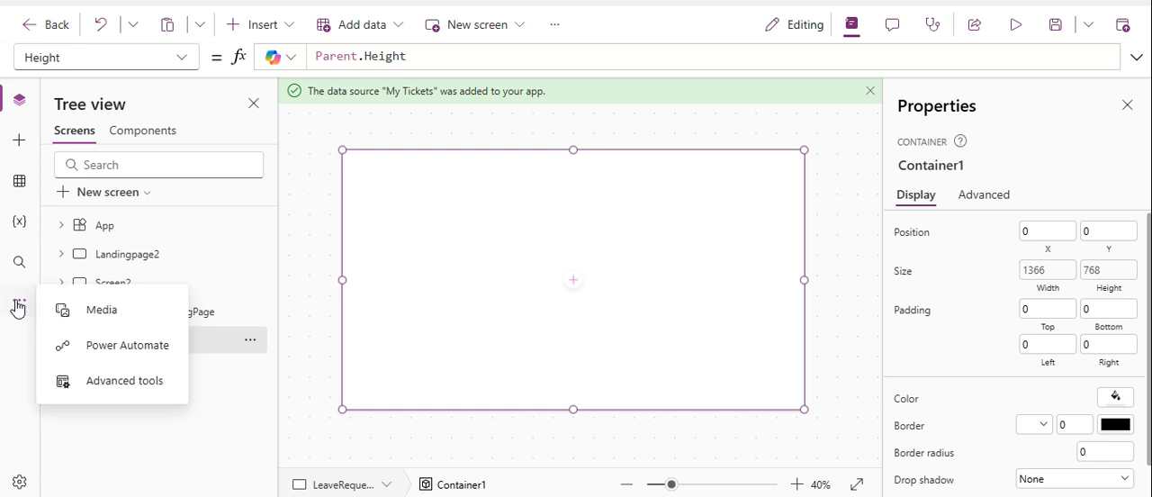
click(97, 315)
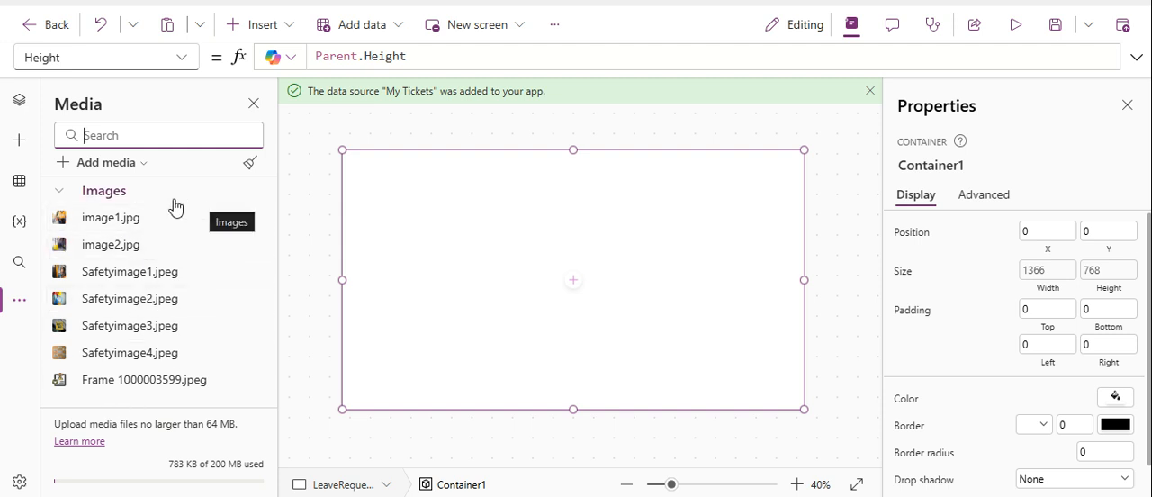
click(113, 165)
click(109, 195)
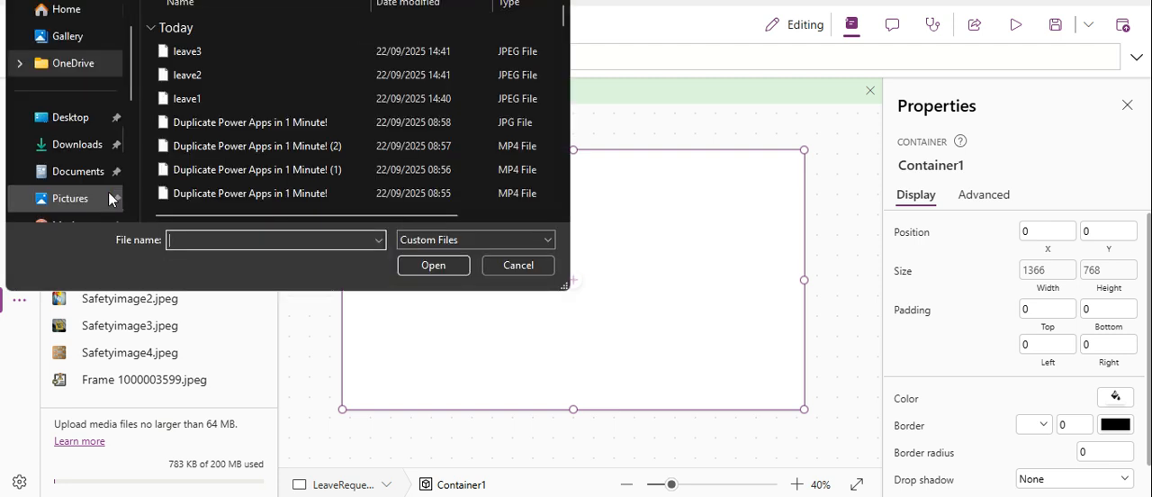
click(213, 99)
click(421, 265)
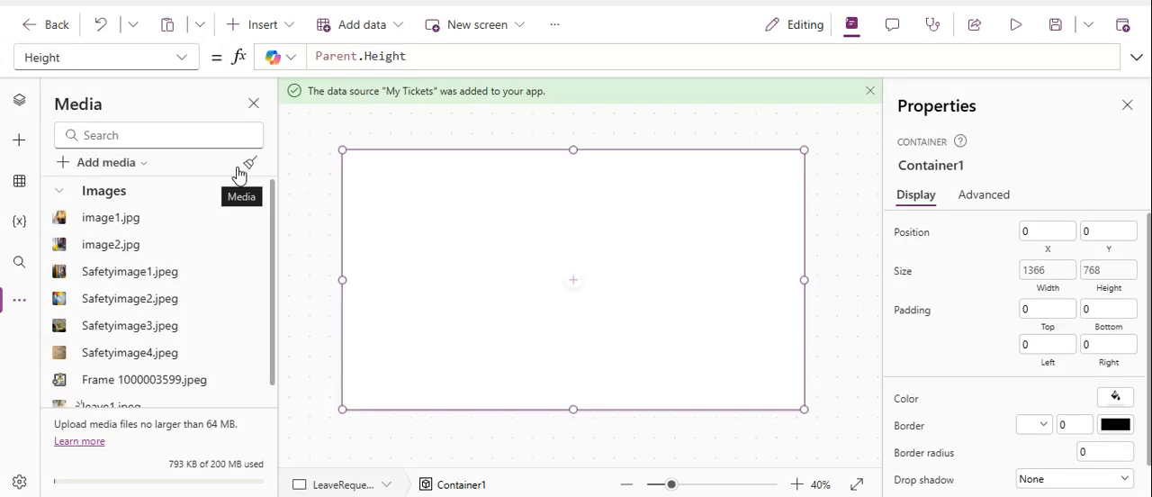
Upload the image file leave2 to the app's media.
click(115, 162)
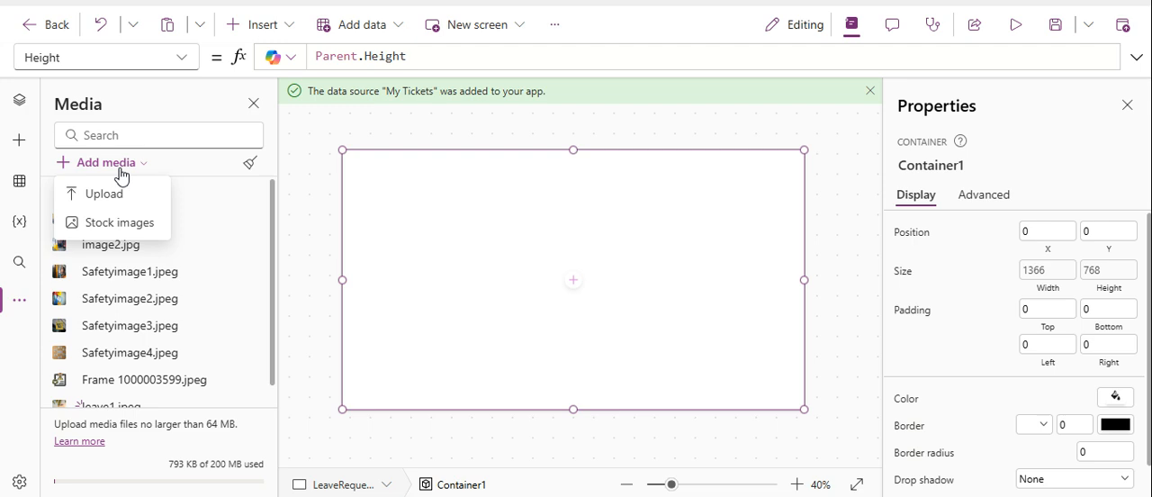
click(117, 194)
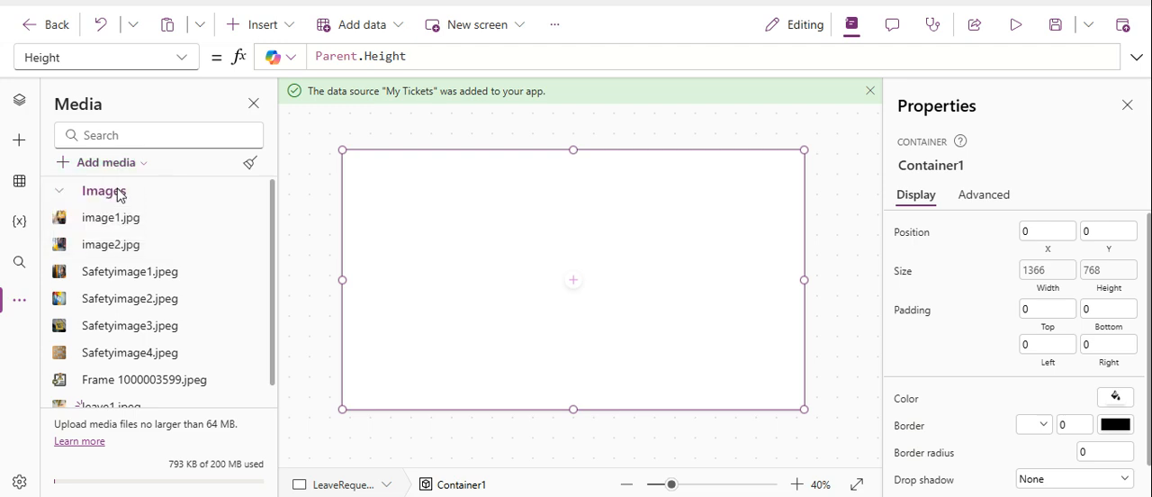
click(228, 78)
click(420, 265)
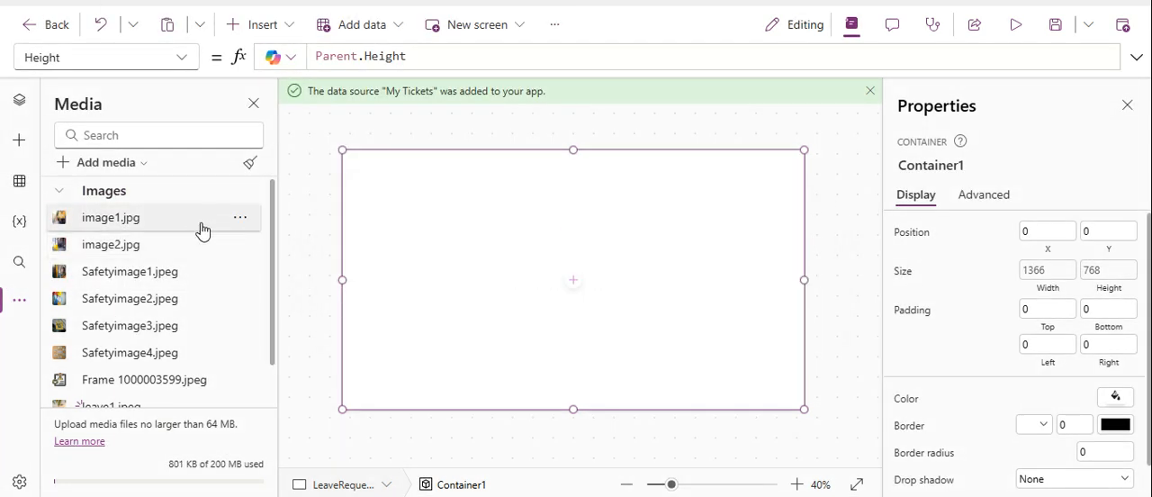
Upload the image file leave3 to the app's media.
click(115, 165)
click(119, 193)
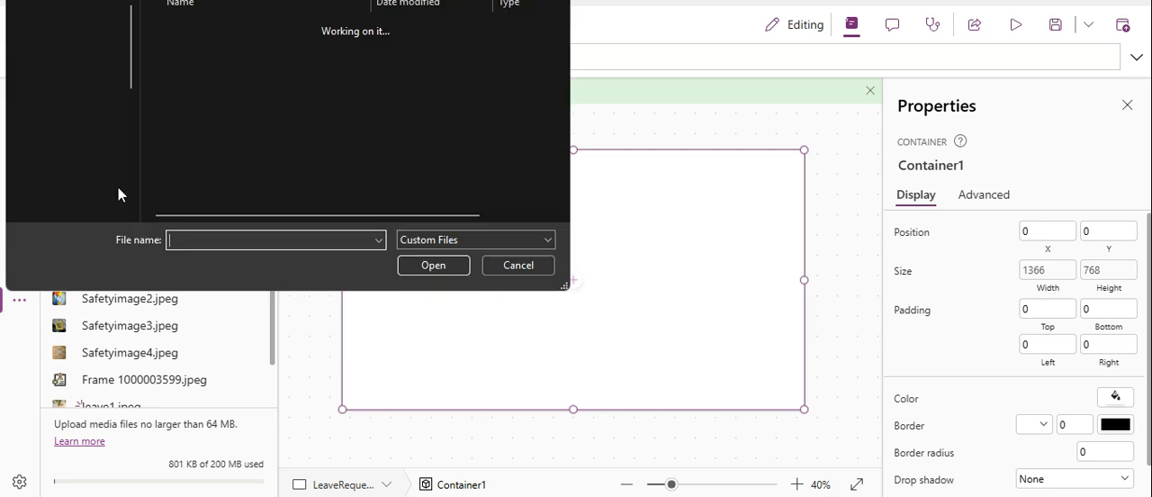
click(206, 57)
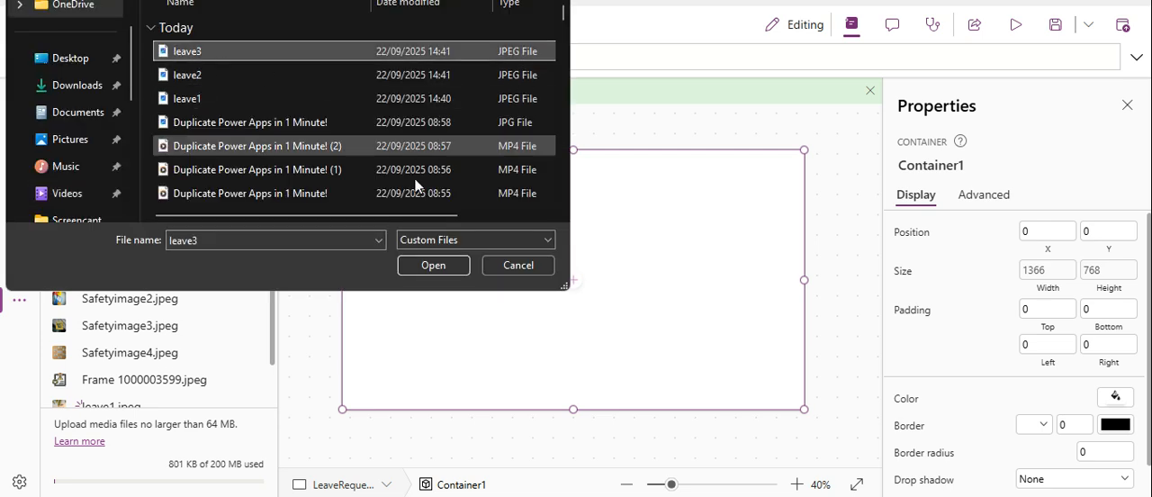
click(432, 265)
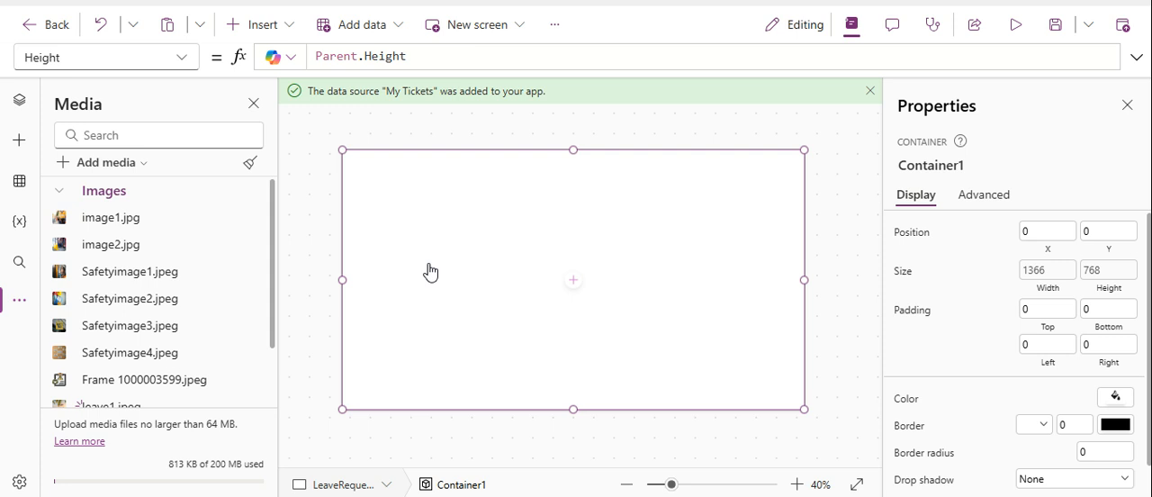
Return to the screen's control tree and insert an Image control inside Container1.
click(20, 101)
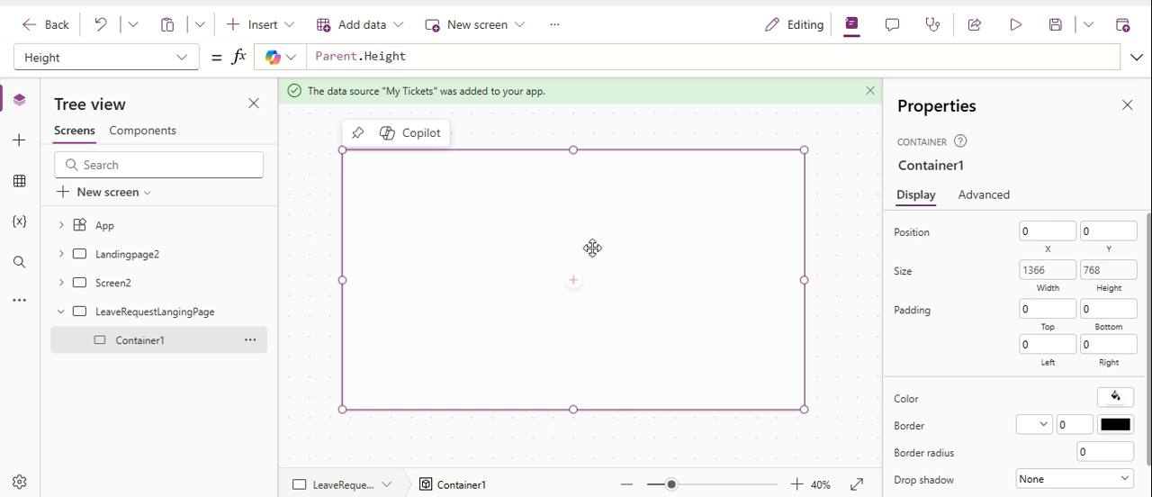
click(257, 26)
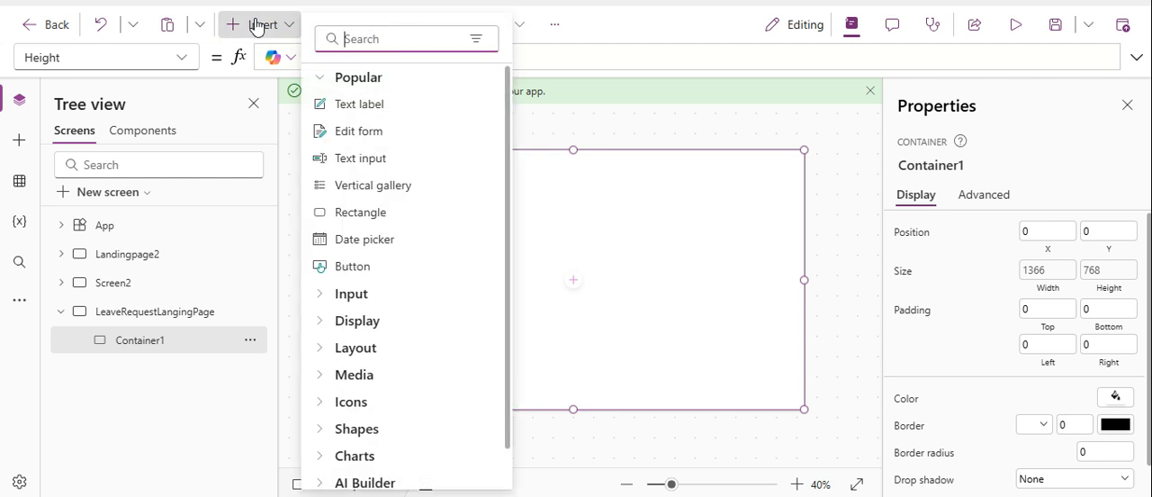
text(im)
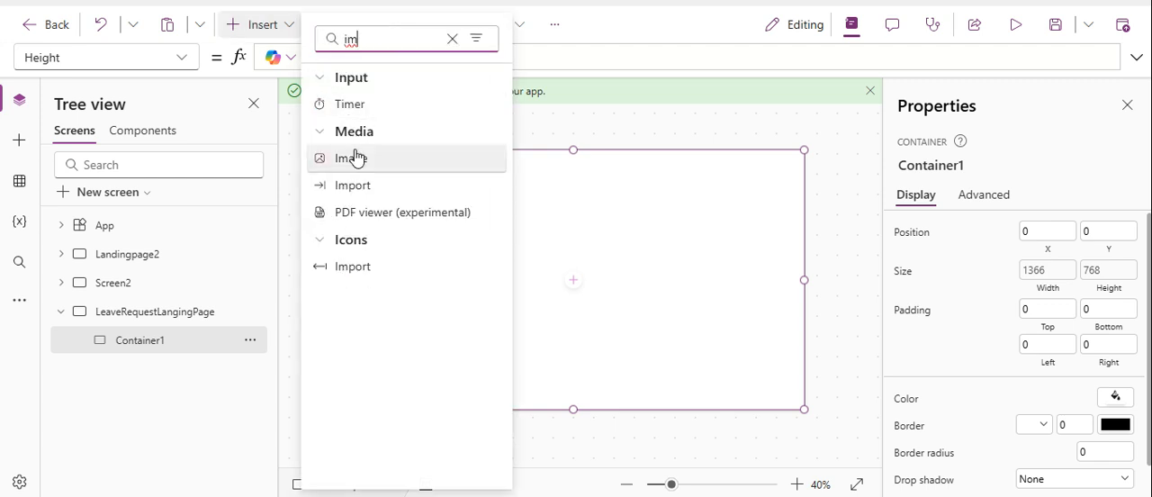
click(354, 156)
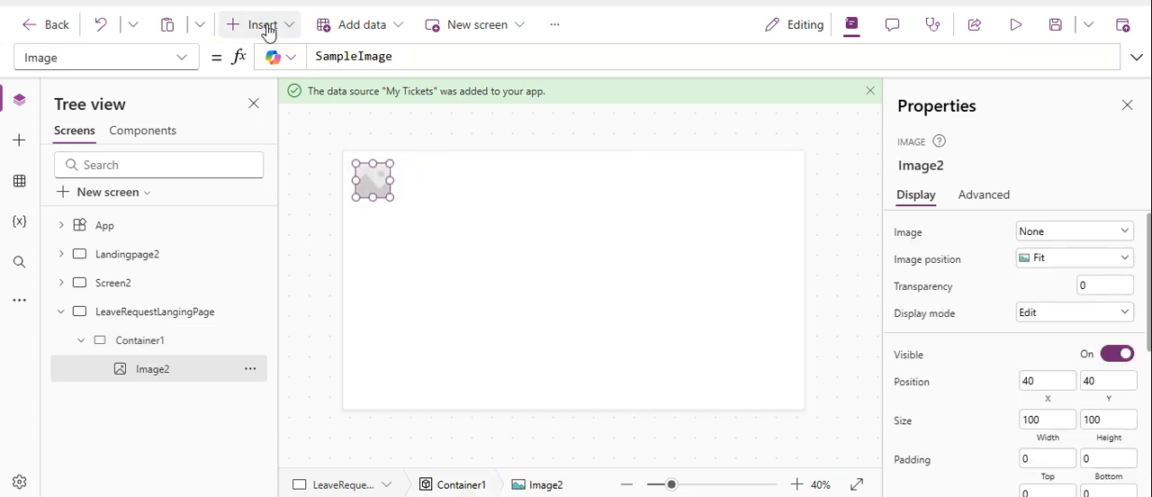
click(18, 147)
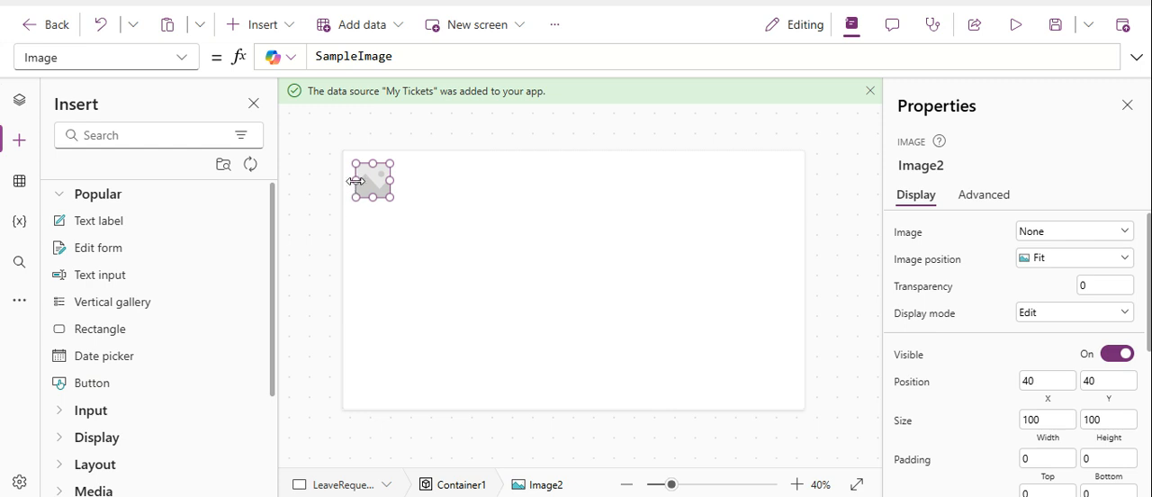
mouse_move(376, 177)
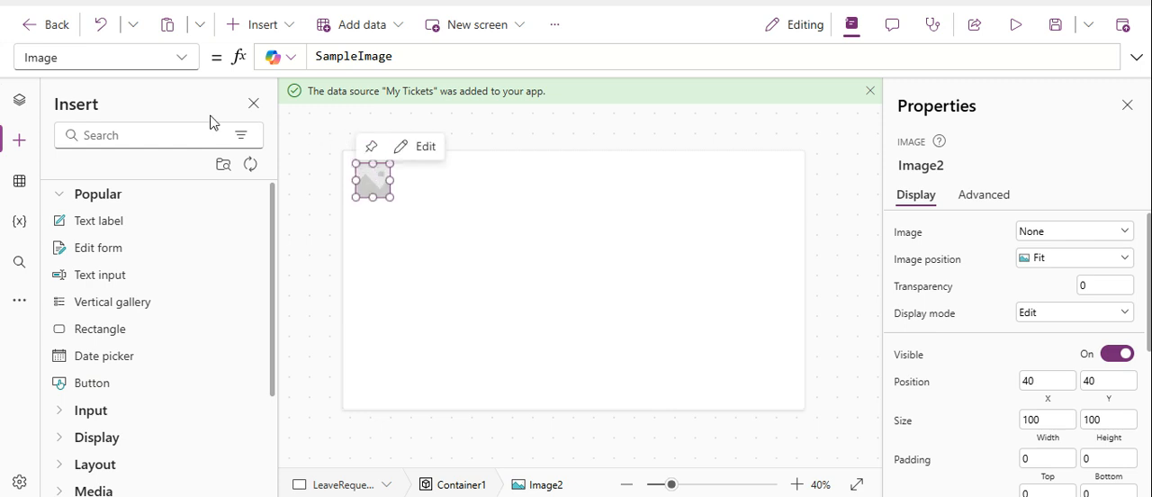
click(28, 106)
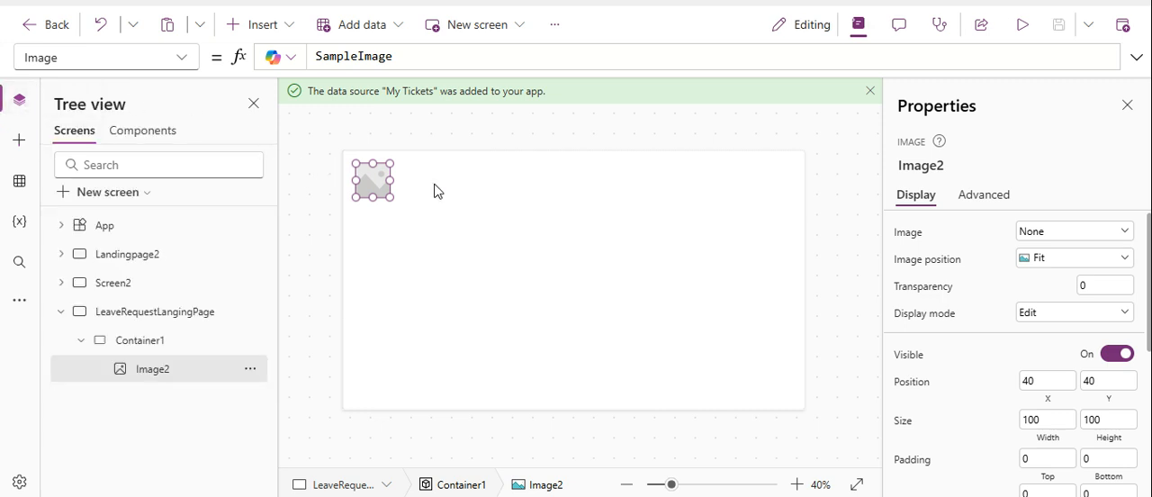
Set the Width property of Image2 to Parent.Width.
click(146, 56)
text(w)
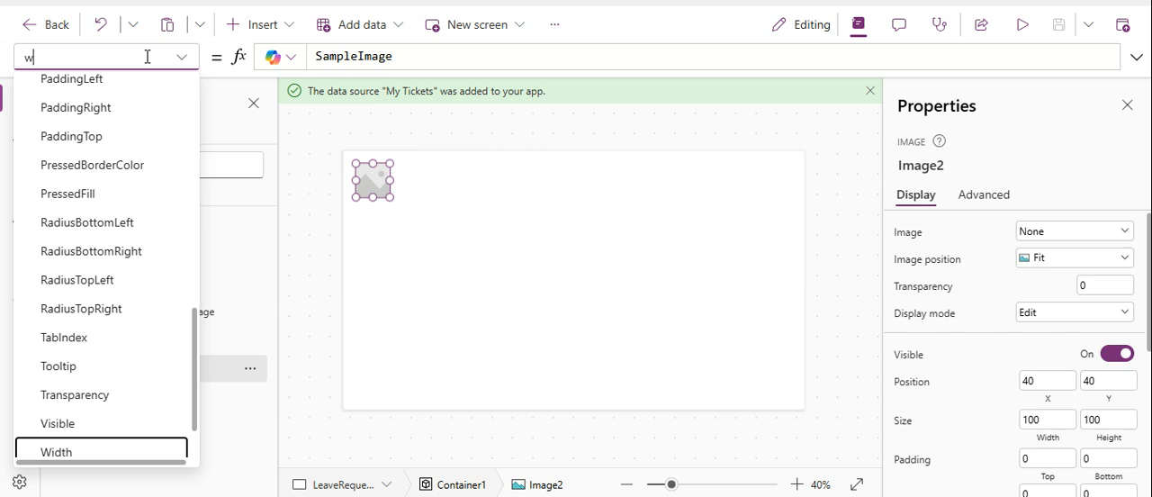
click(128, 452)
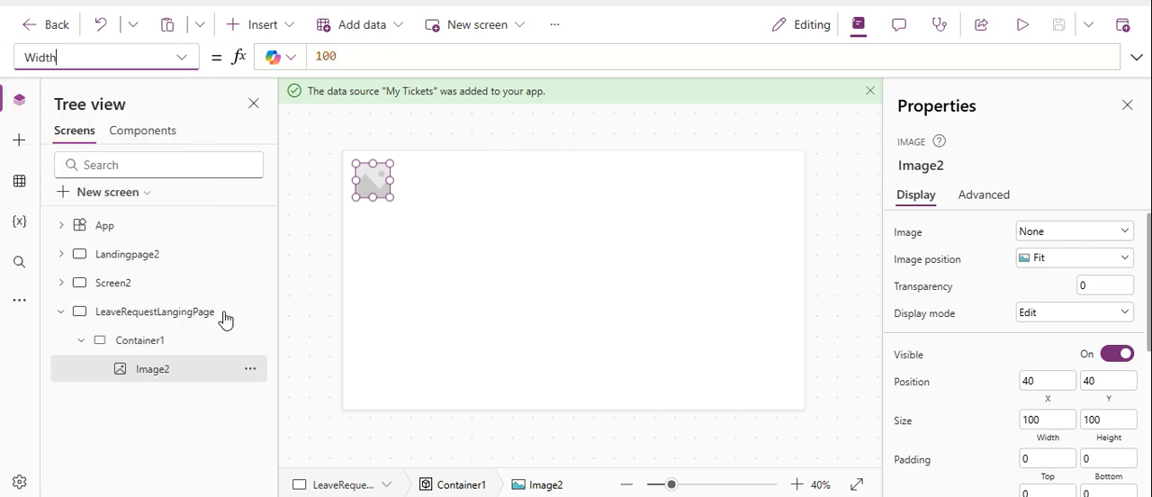
click(365, 56)
key(ctrl+a)
text(10)
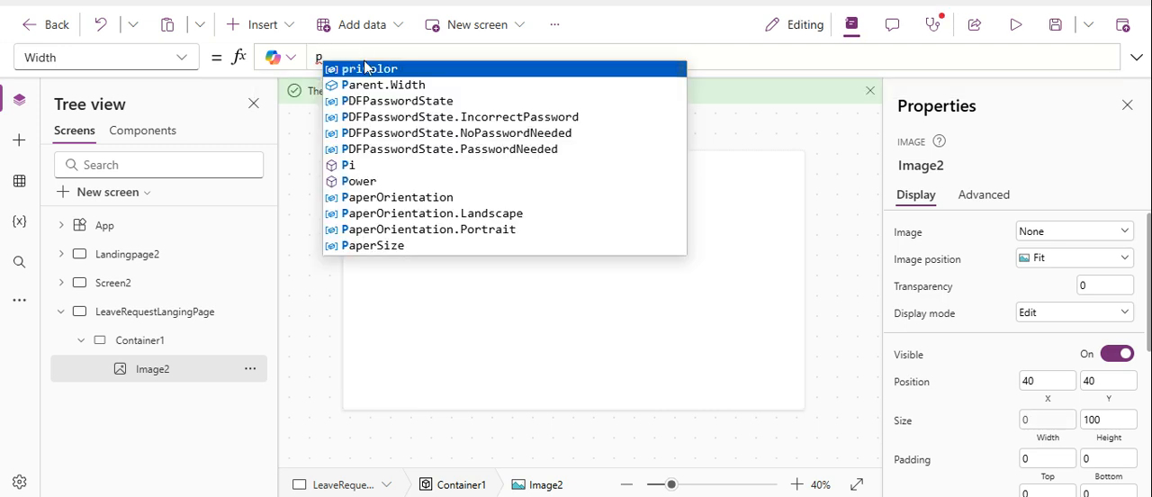
click(398, 85)
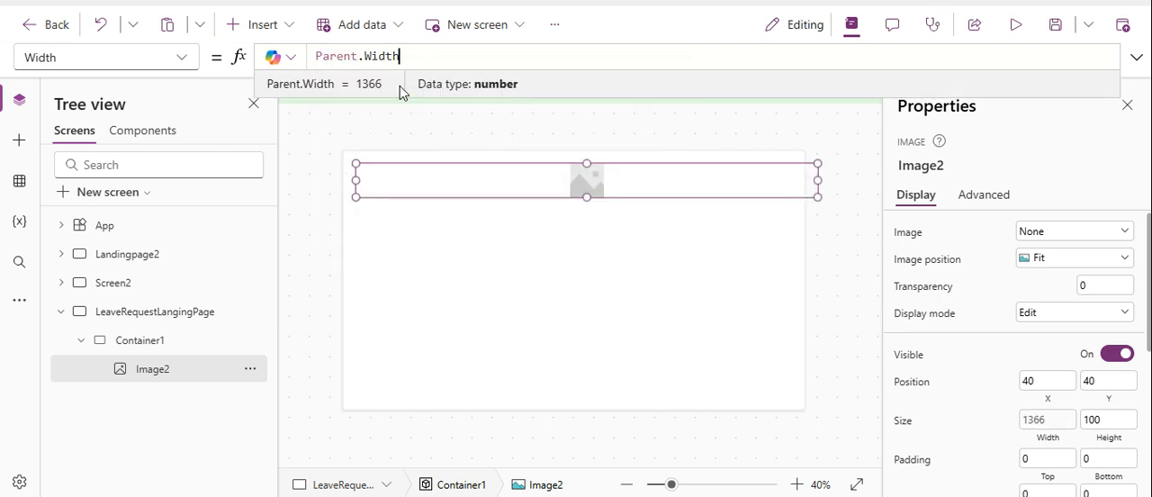
Set the Height property of Image2 to Parent.Height.
click(129, 51)
text(h)
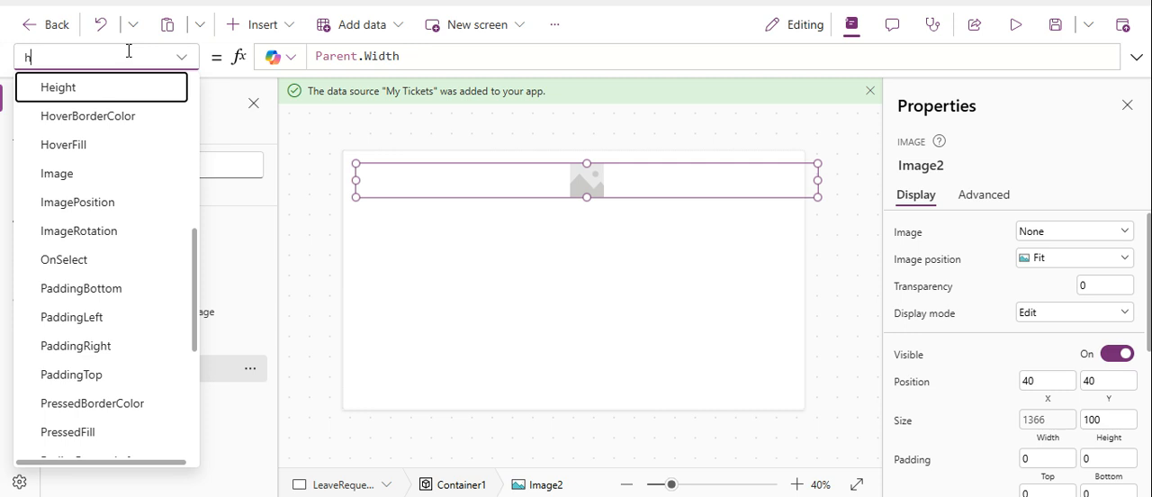
click(103, 85)
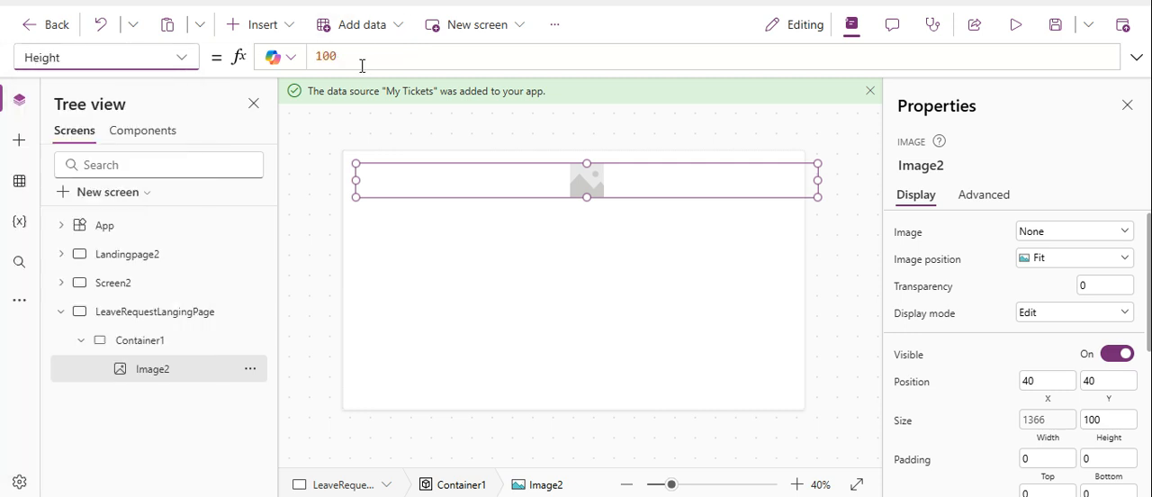
click(366, 57)
key(ctrl+a)
key(BackSpace)
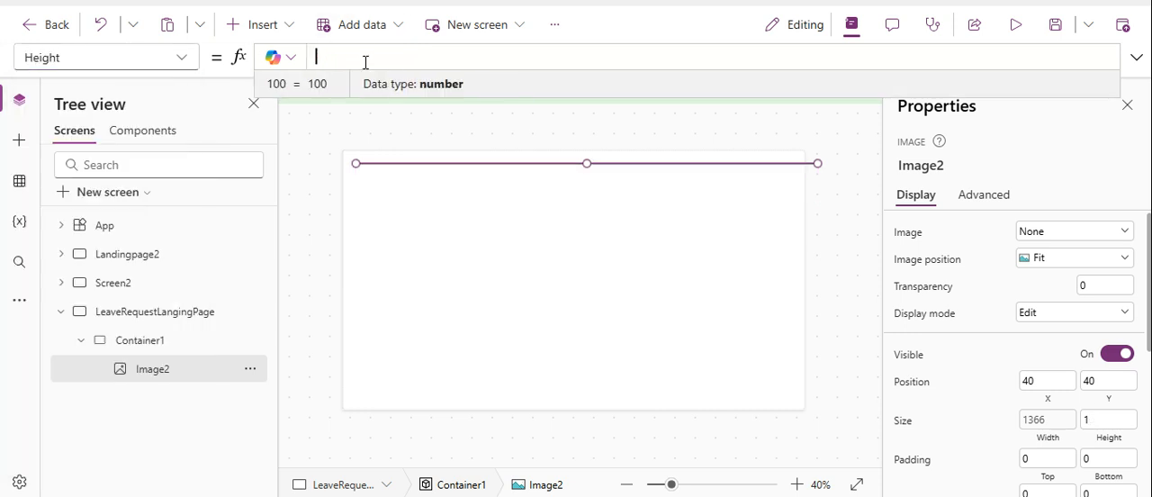
text(p)
click(385, 90)
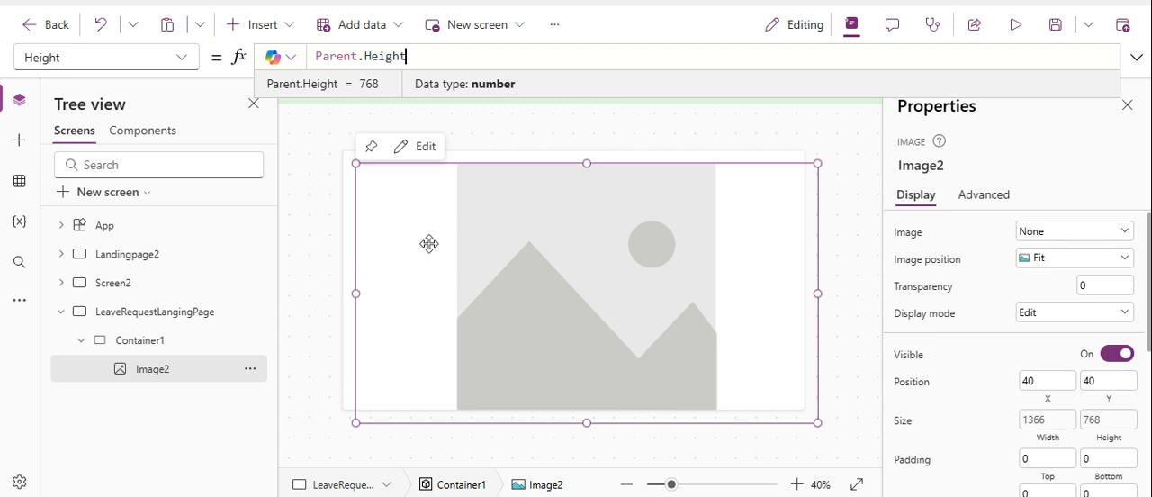
Set the X and Y position of Image2 to 0.
click(1031, 377)
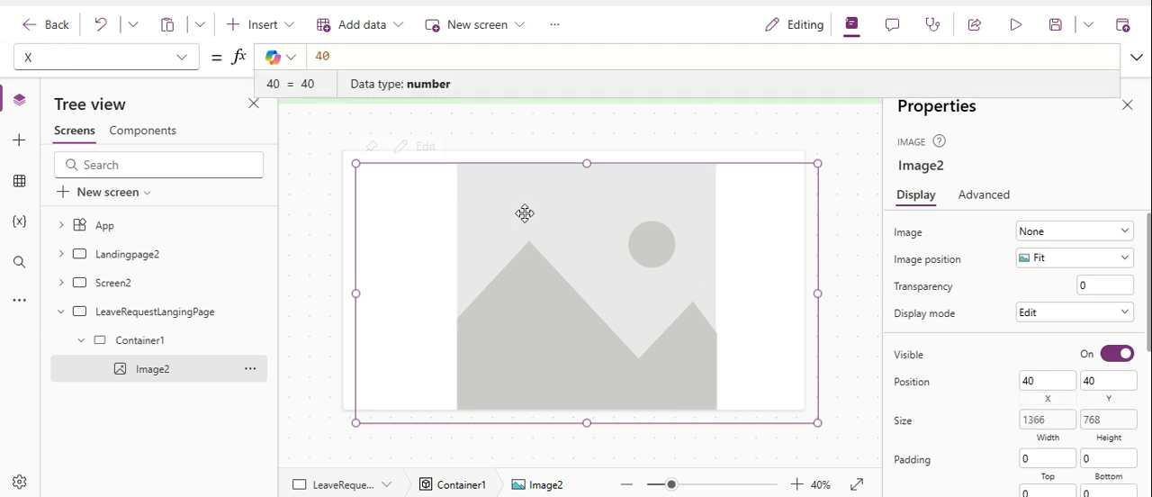
click(322, 56)
key(BackSpace)
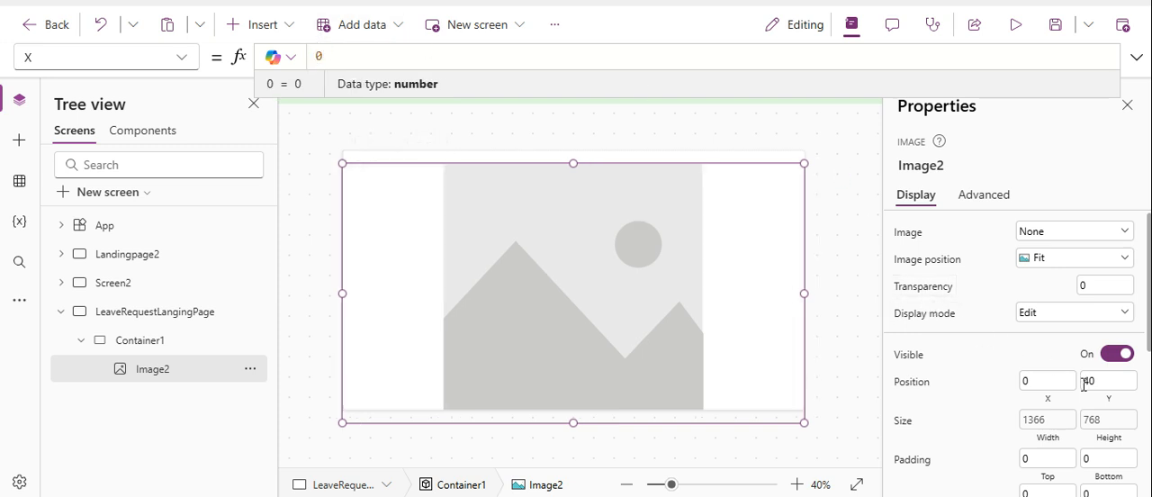
click(1089, 383)
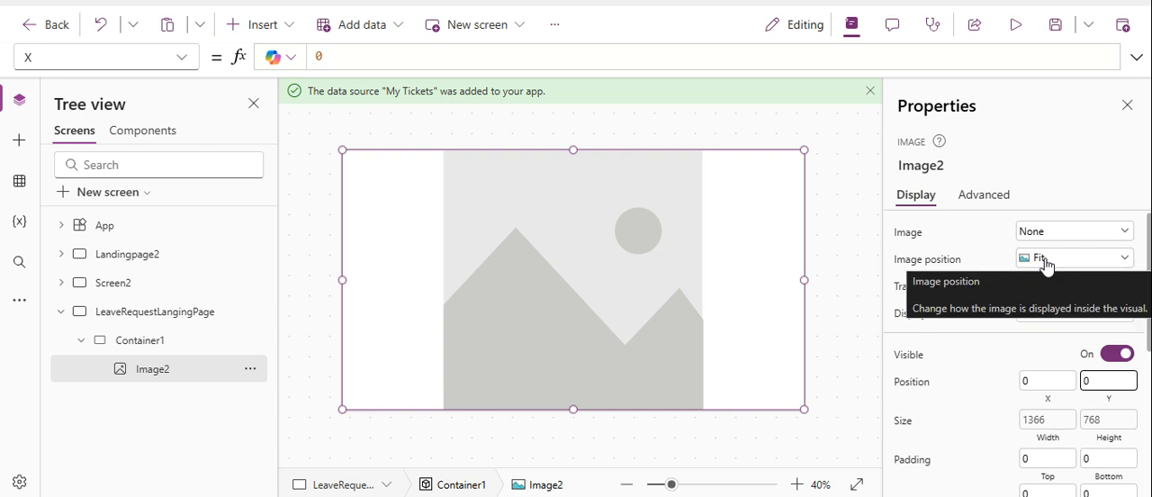
Try the Center image position for Image2, settle on Fill, and assign the leave1 picture to it.
click(1046, 261)
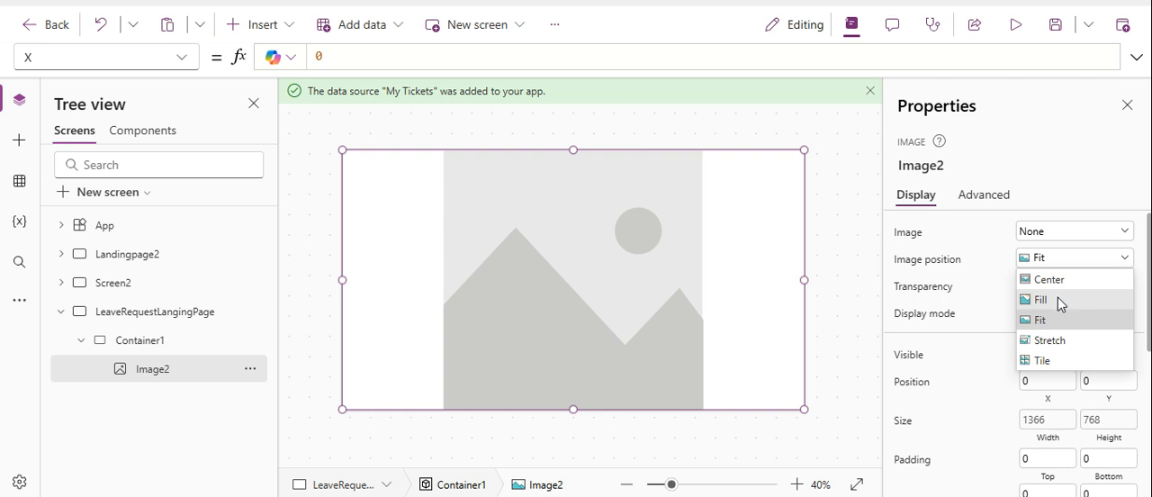
click(1061, 280)
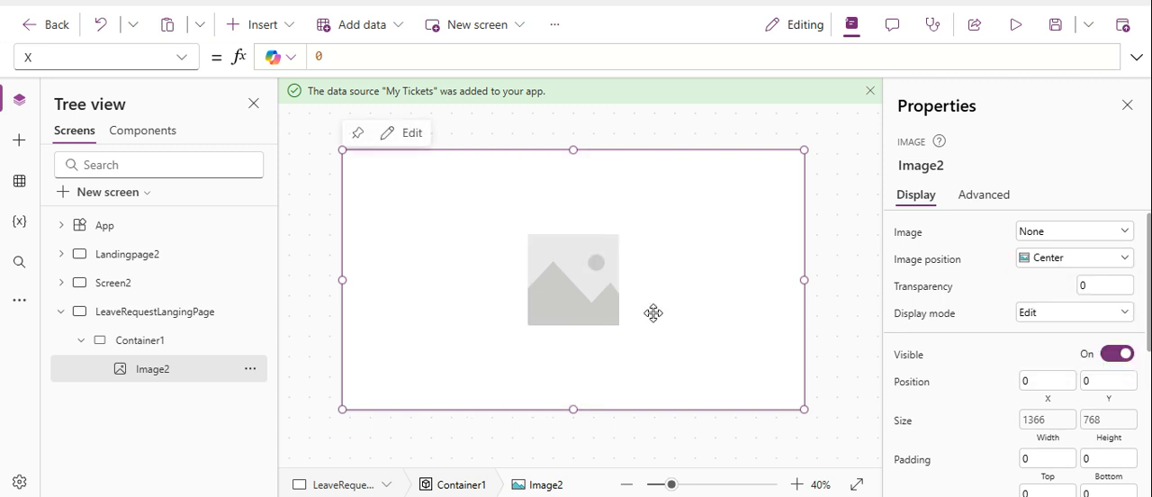
click(1043, 261)
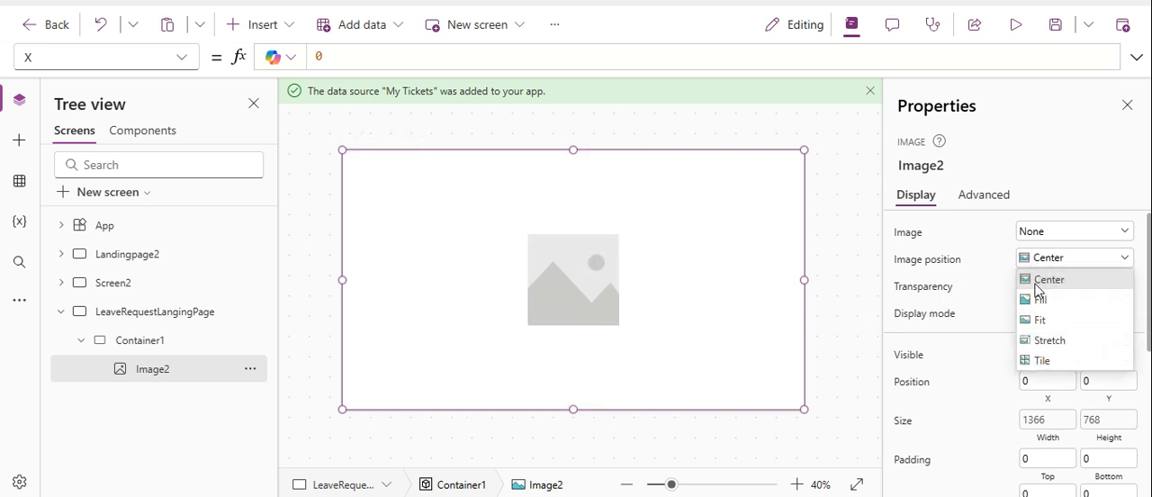
click(1044, 302)
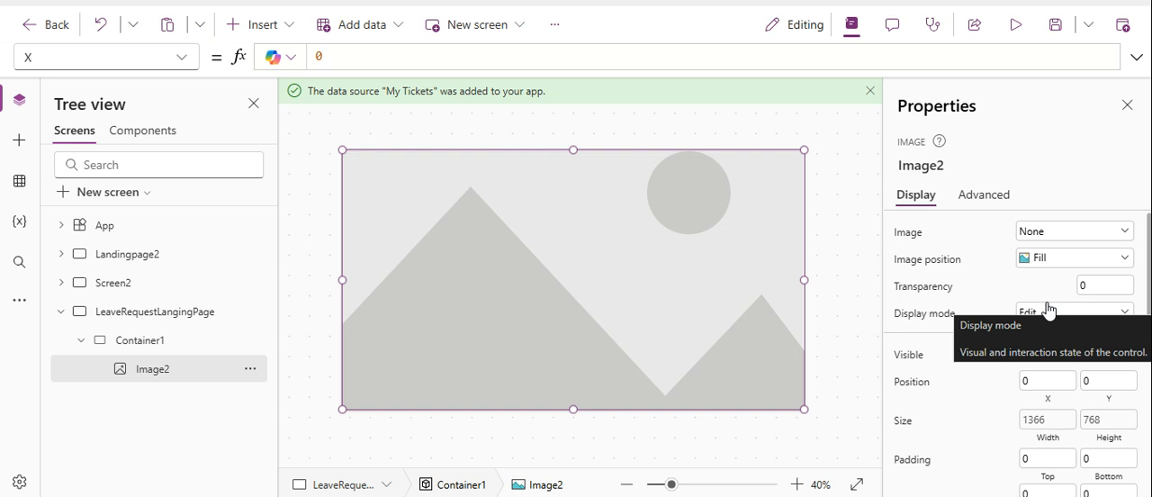
click(1034, 232)
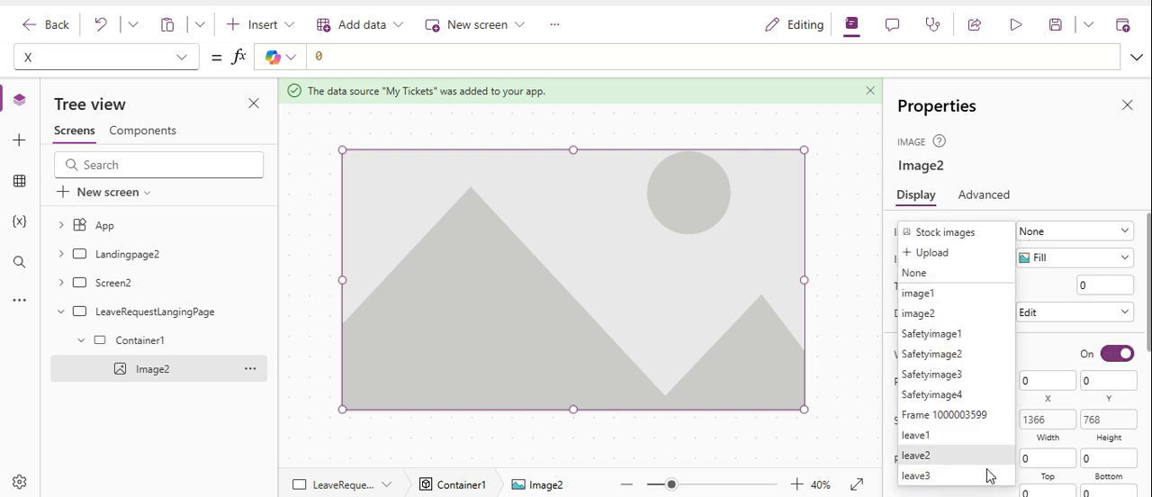
click(968, 436)
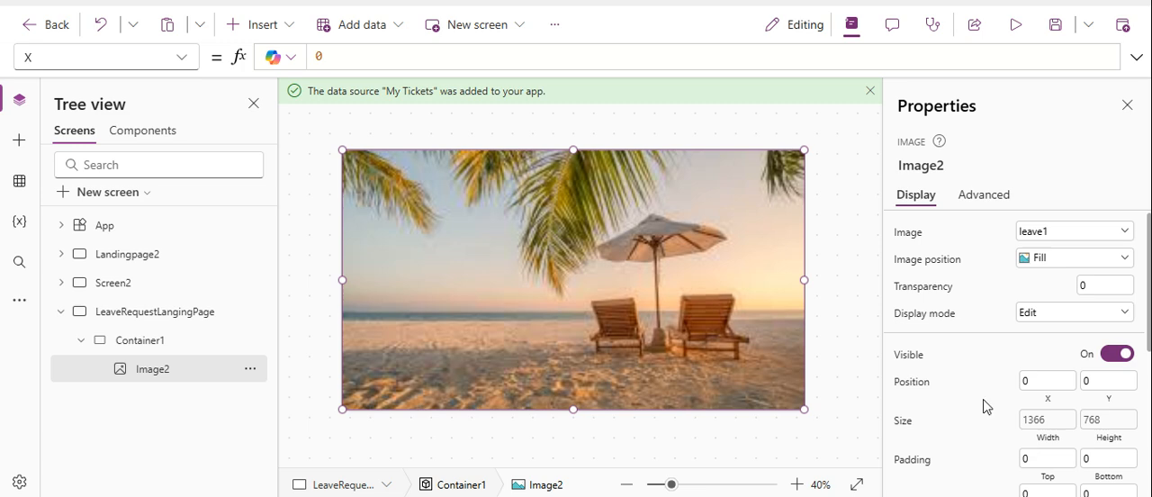
Try the leave2 and leave3 pictures in Image2 and switch back to leave1.
click(1073, 234)
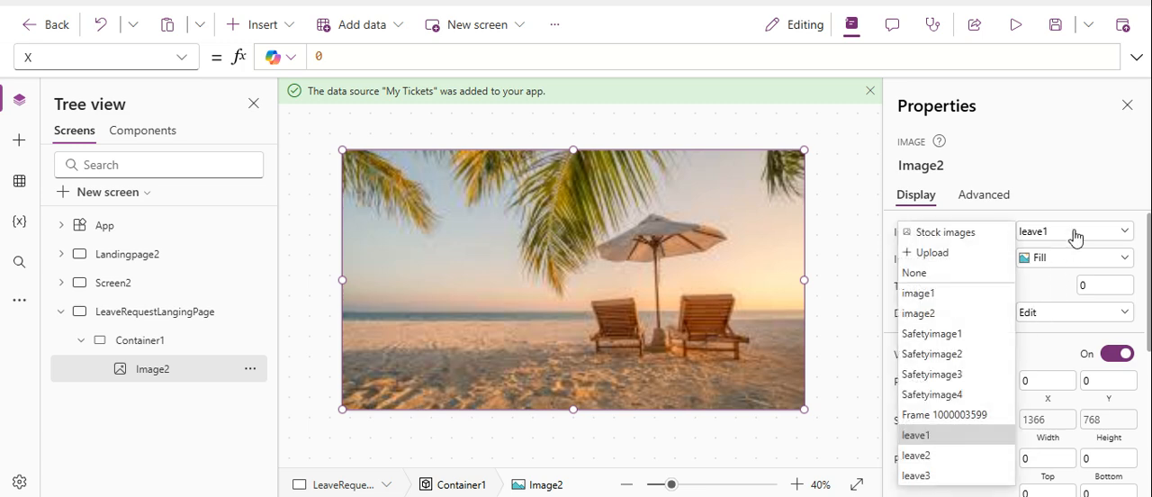
click(936, 455)
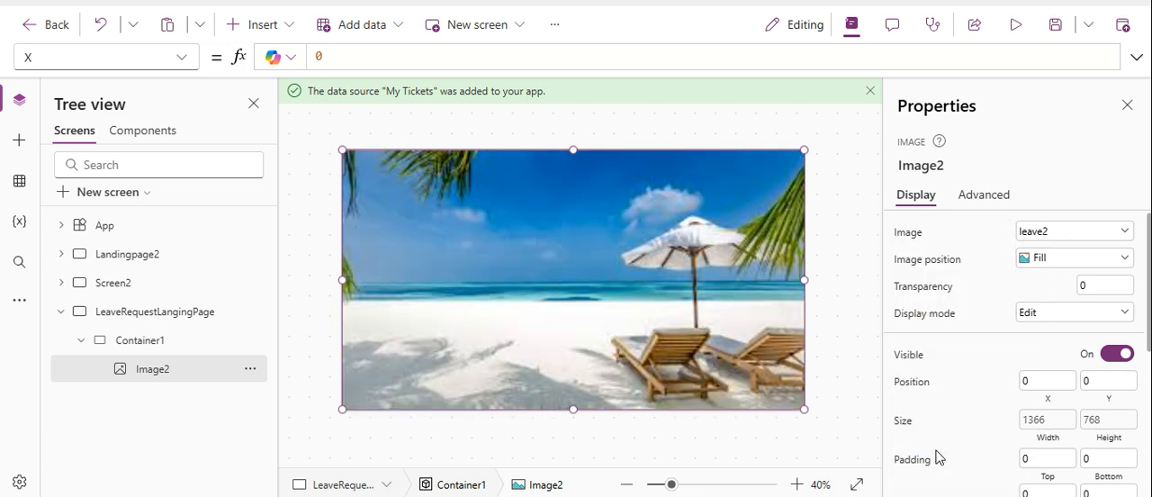
click(1073, 238)
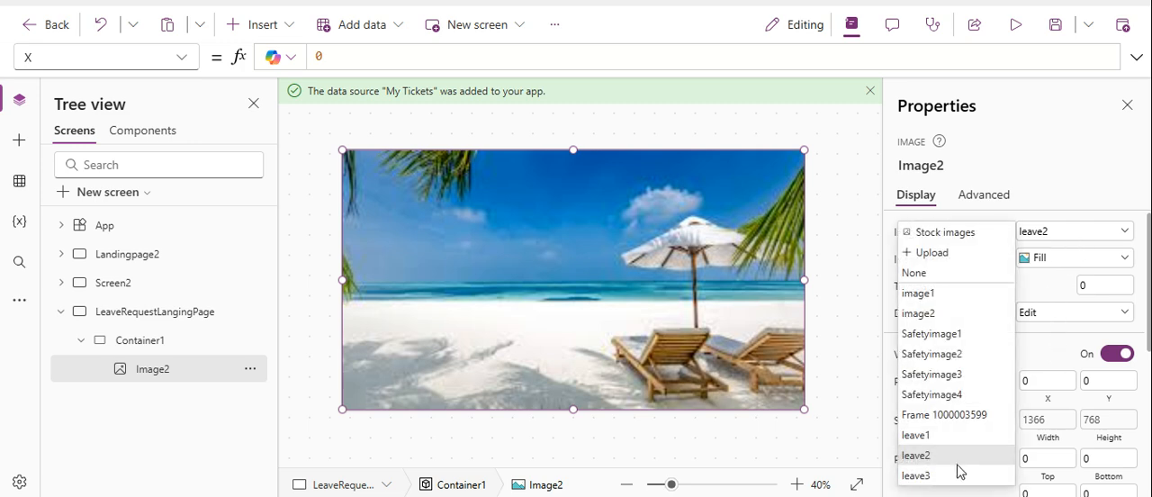
click(918, 475)
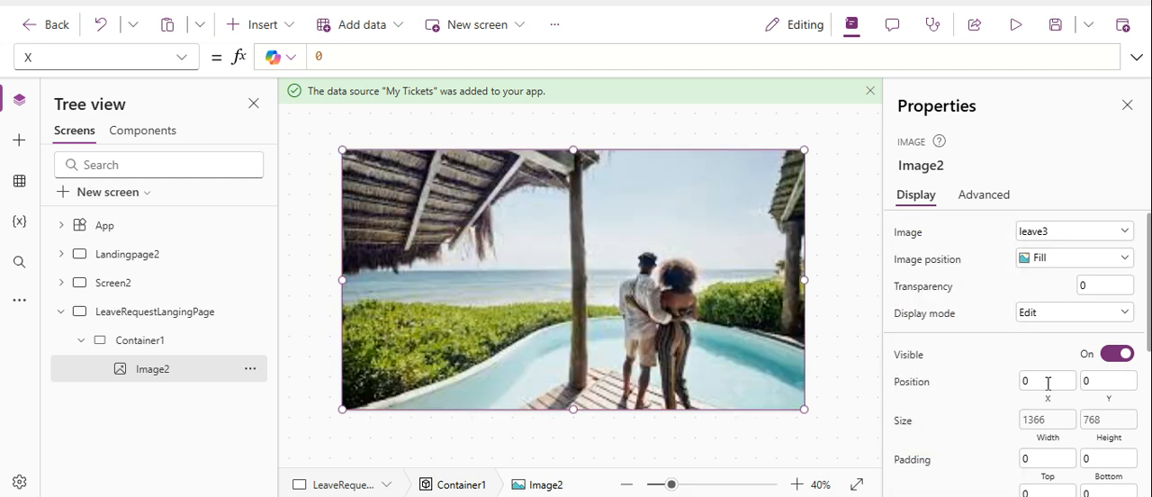
click(1041, 232)
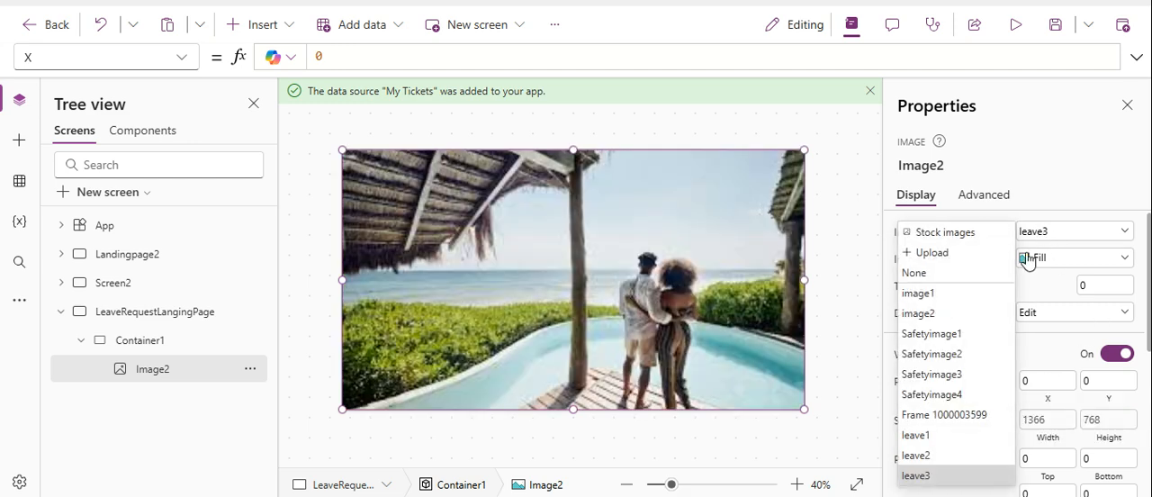
click(917, 435)
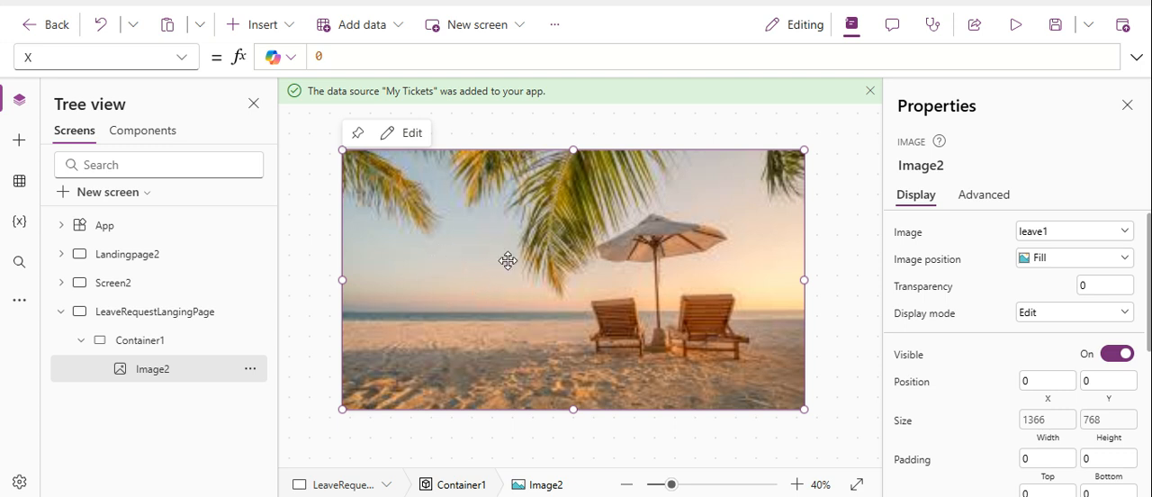
Copy Container3_5, holding the welcome heading and buttons, from Landingpage2 and return to the LeaveRequestLangingPage screen.
click(126, 254)
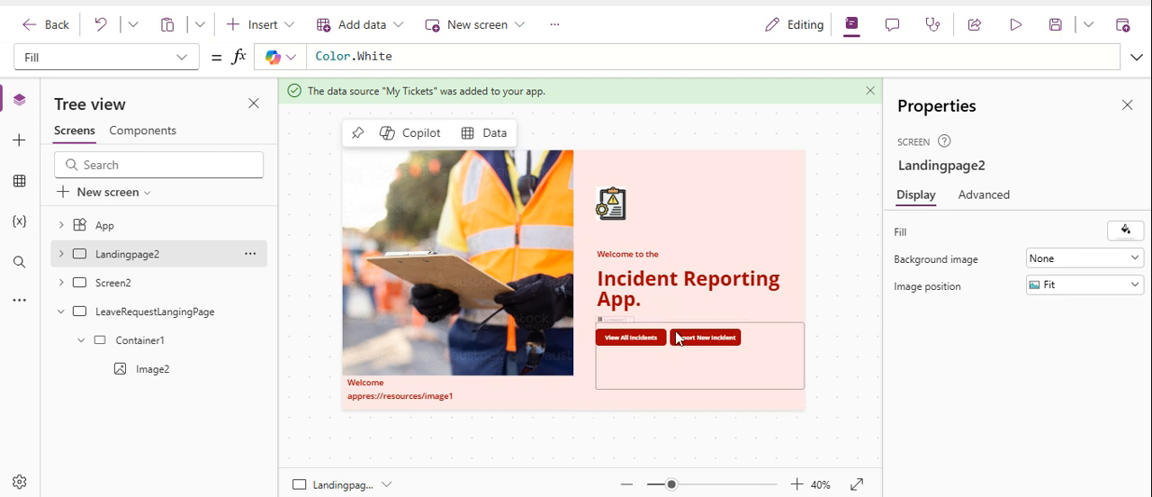
click(675, 246)
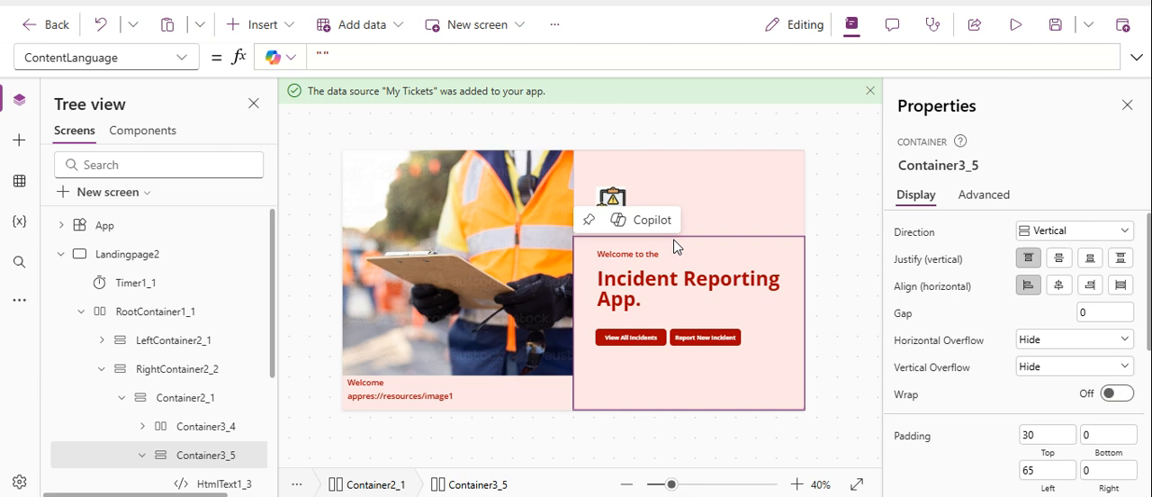
right_click(675, 247)
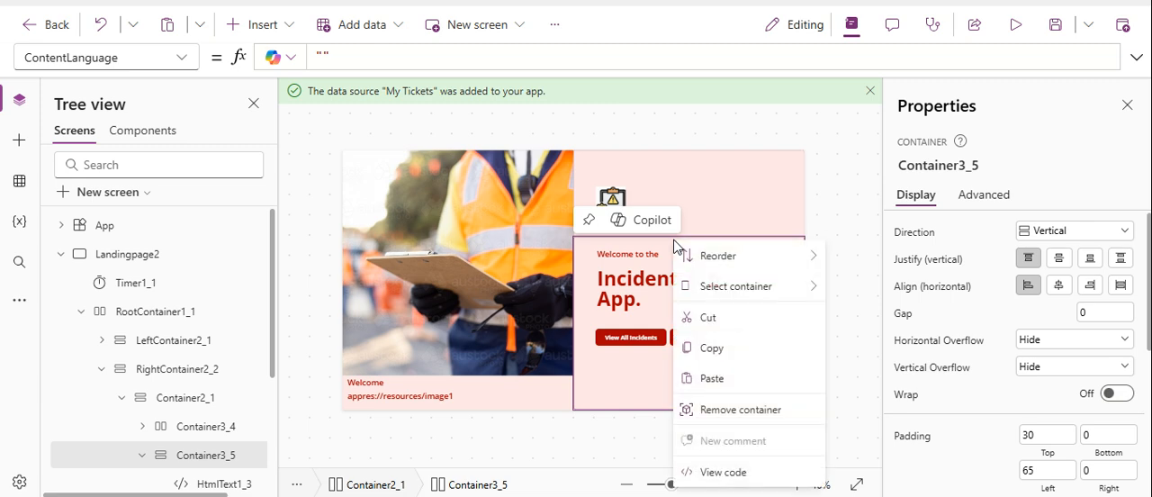
click(727, 349)
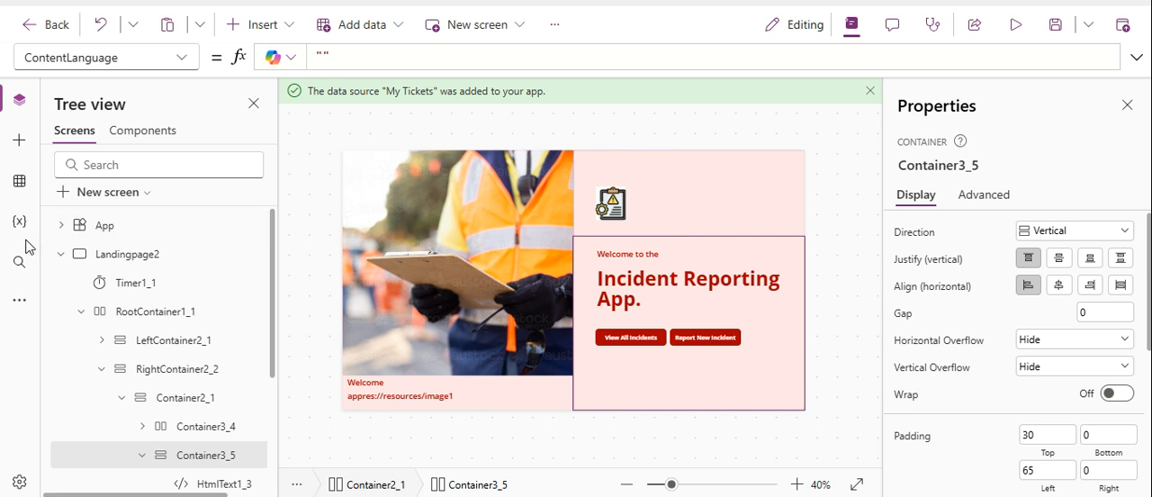
click(60, 255)
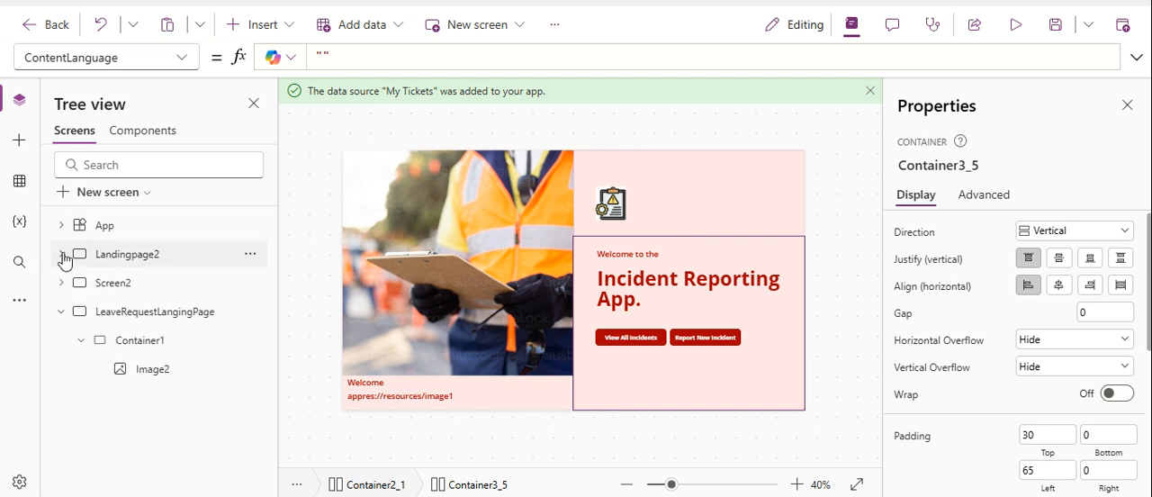
click(167, 318)
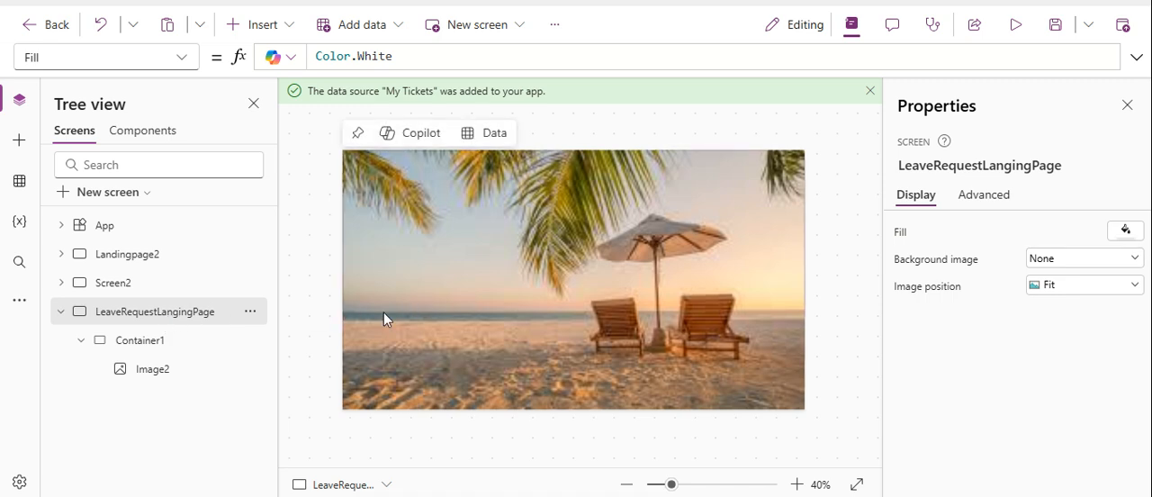
Insert a vertical container inside Container1 on the leave request landing page and reselect Container1.
click(396, 332)
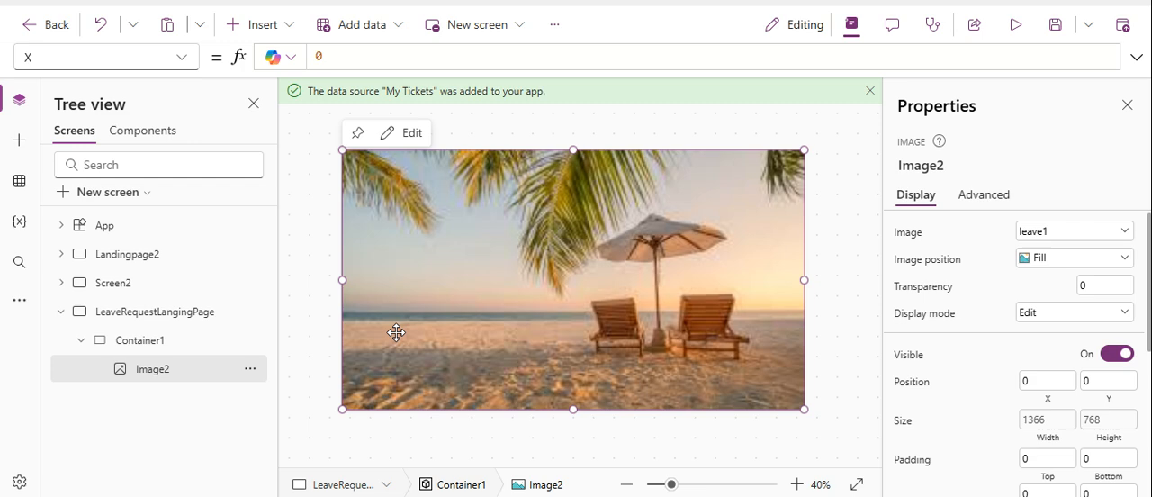
click(117, 339)
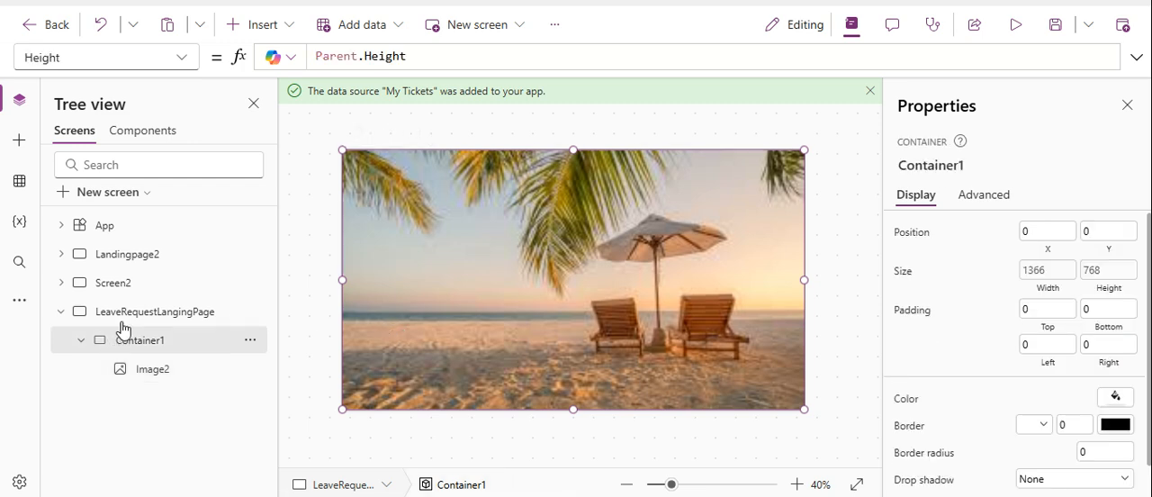
click(245, 24)
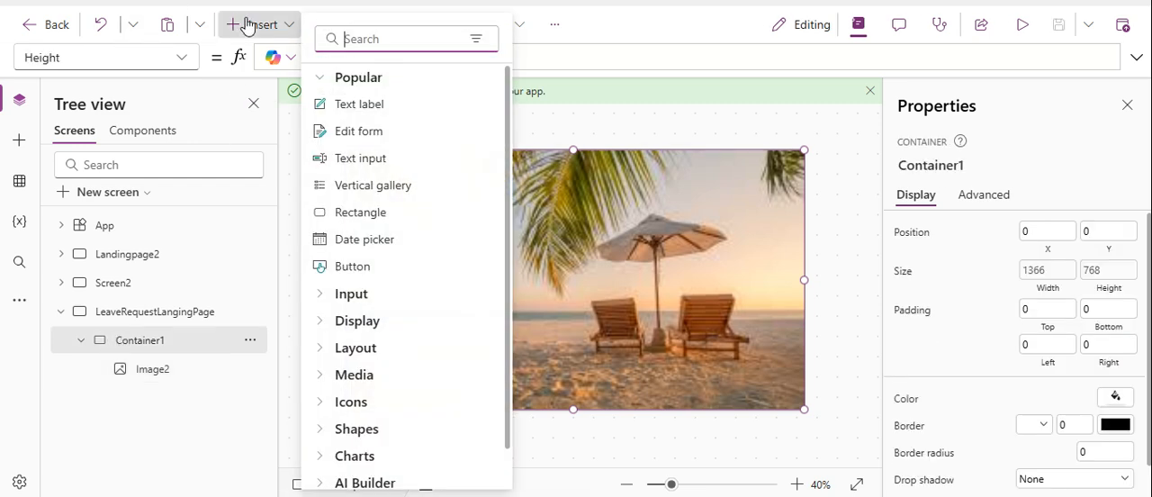
text(con)
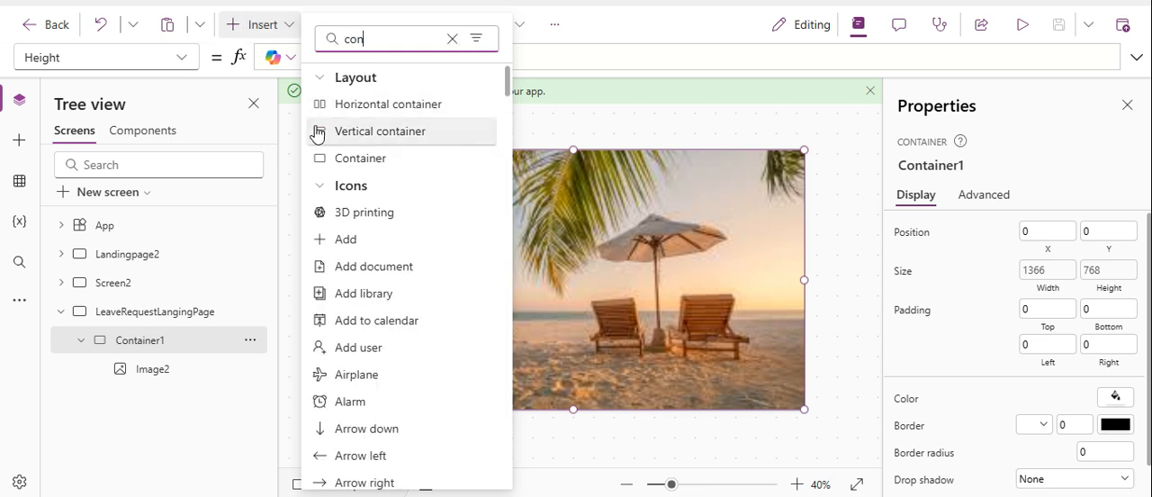
click(346, 132)
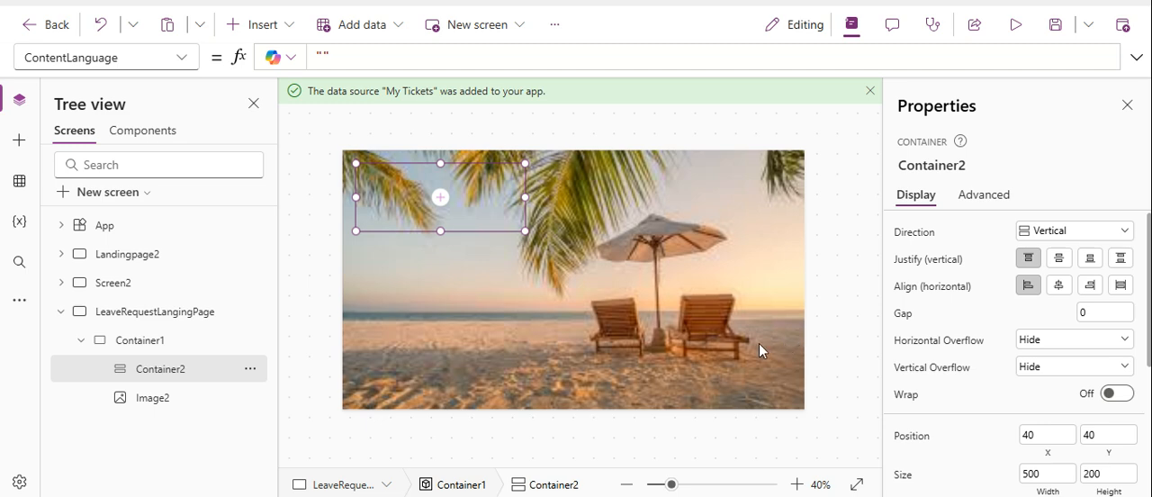
click(123, 348)
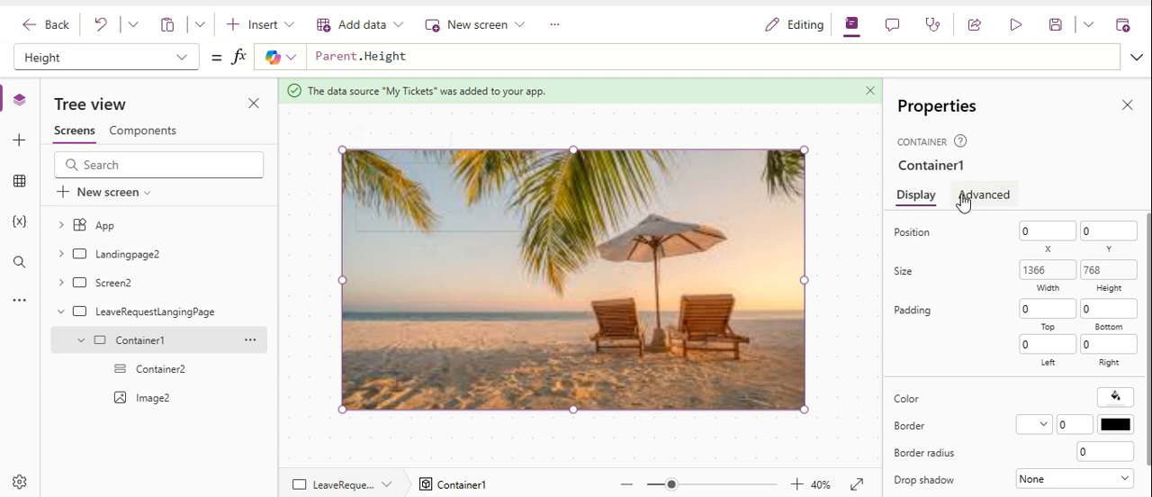
Rename Container1 on the leave request landing page as ROOTContainer1.
click(924, 162)
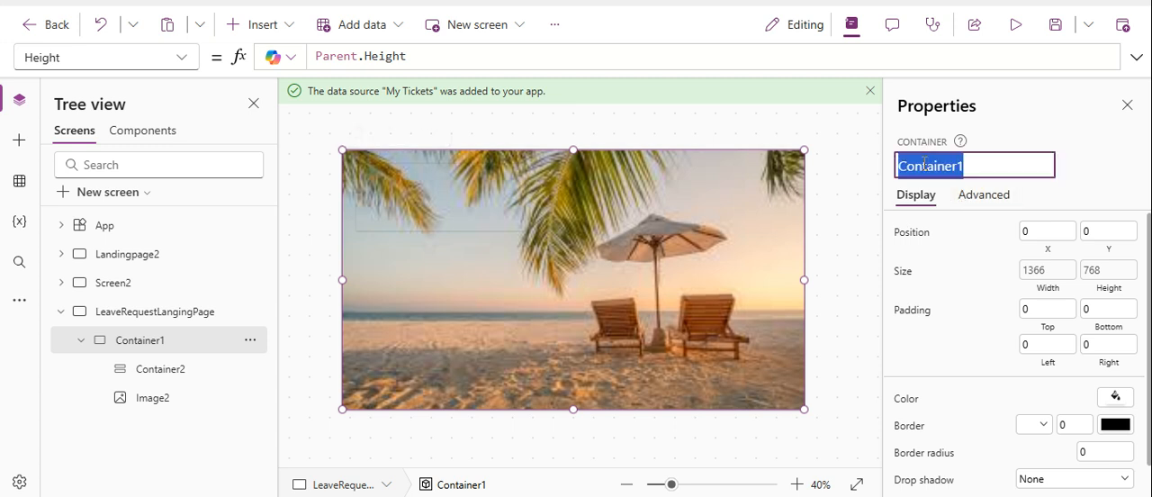
click(925, 163)
key(Home)
text(ROC)
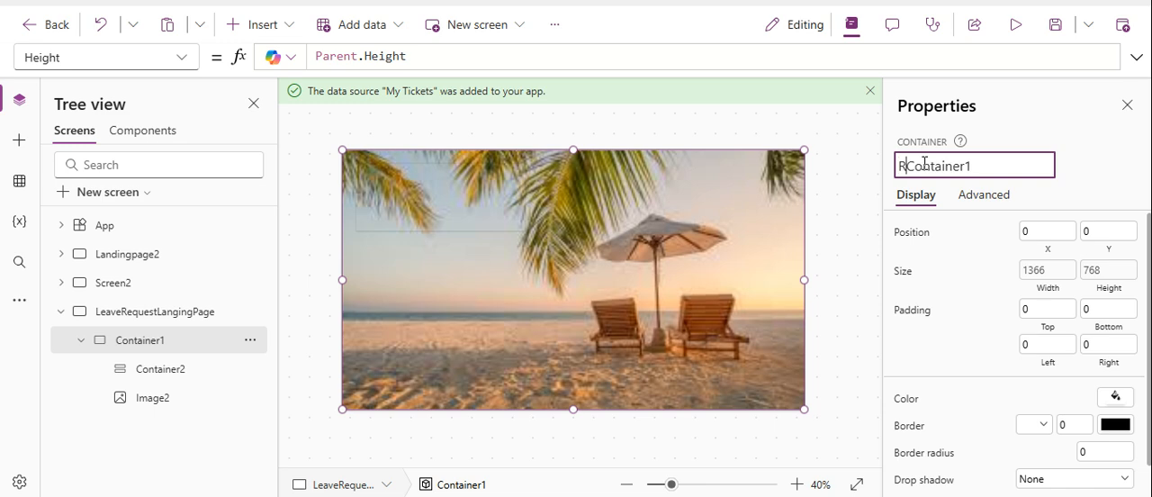
text(T)
key(Return)
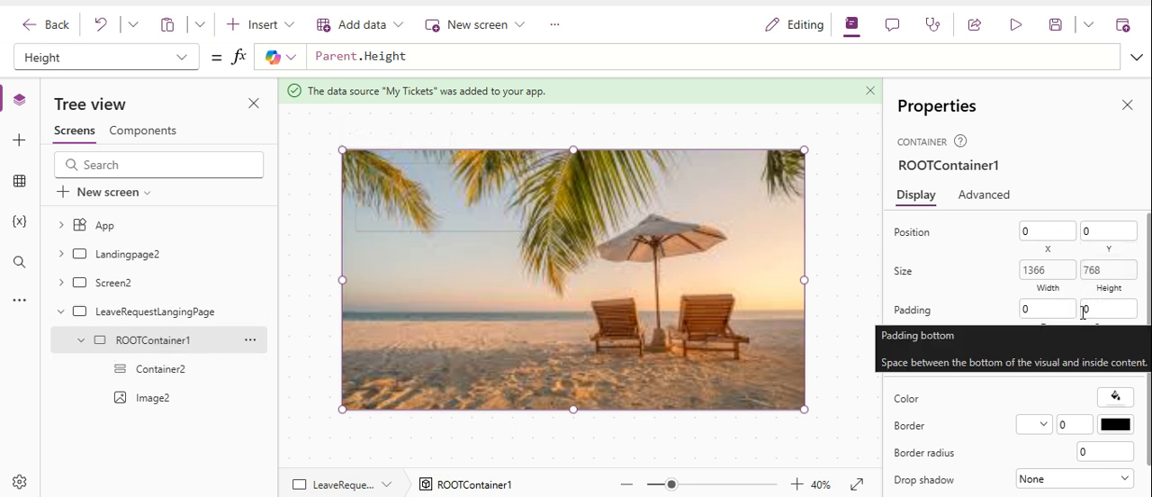
Position Container2 at X 100 and centre it vertically with the Y formula Parent.Height/2-Self.Height/2.
click(492, 199)
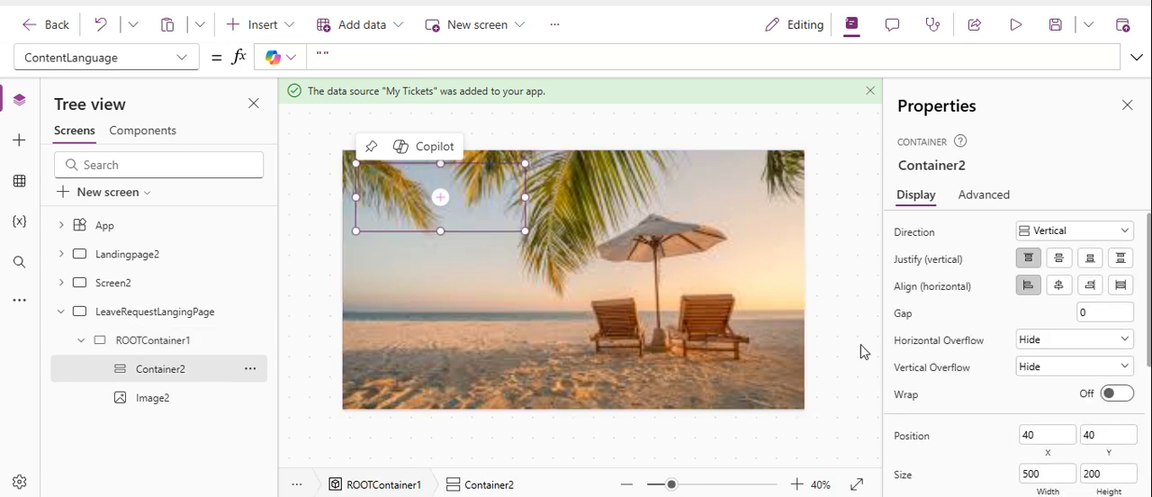
click(1040, 438)
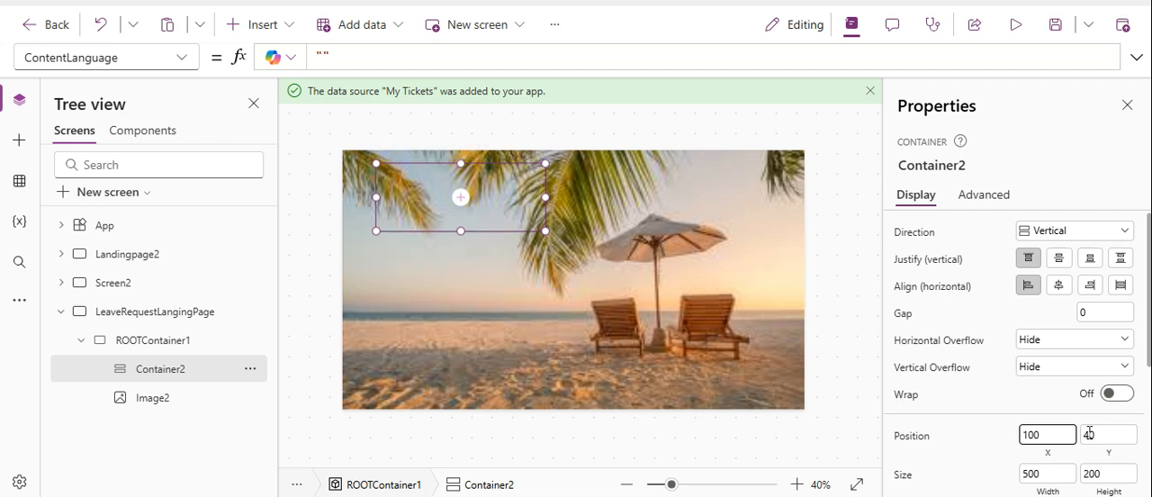
click(1107, 457)
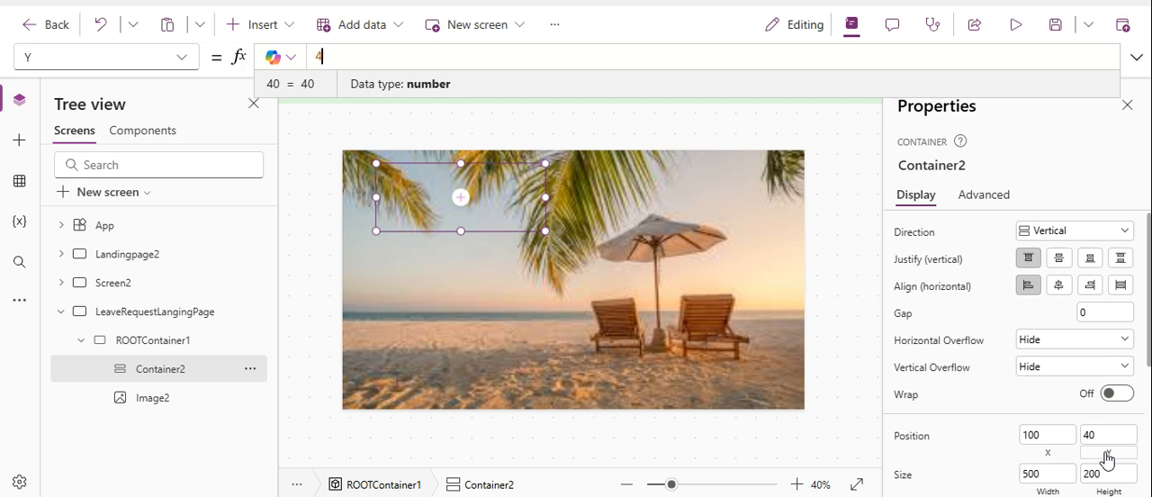
text(P)
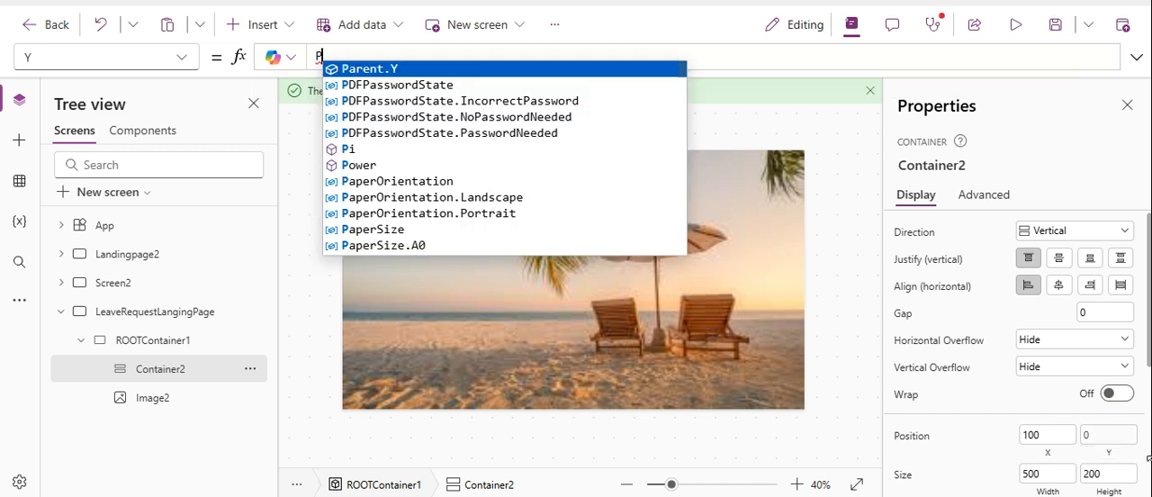
text(A)
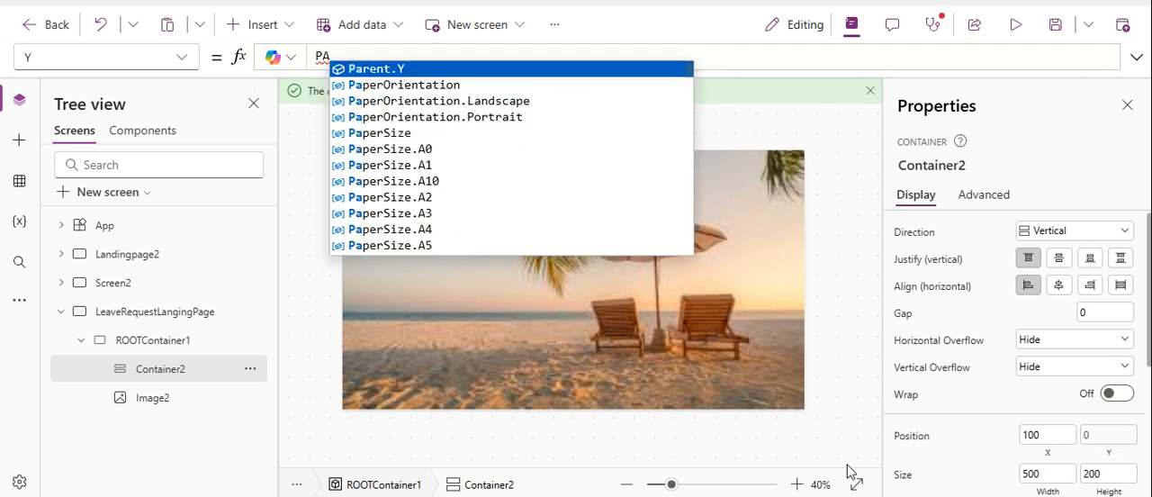
text(R)
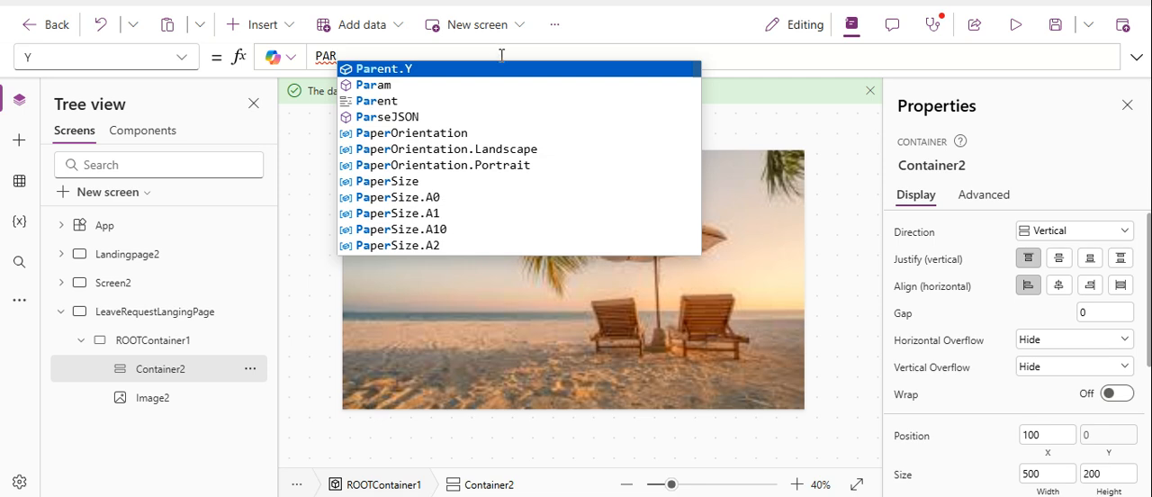
click(442, 101)
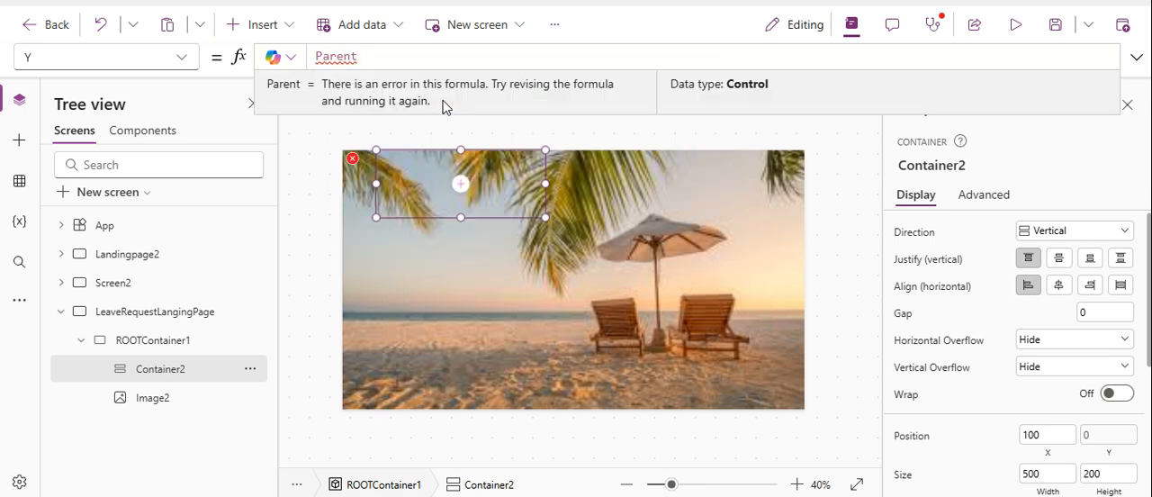
text(.)
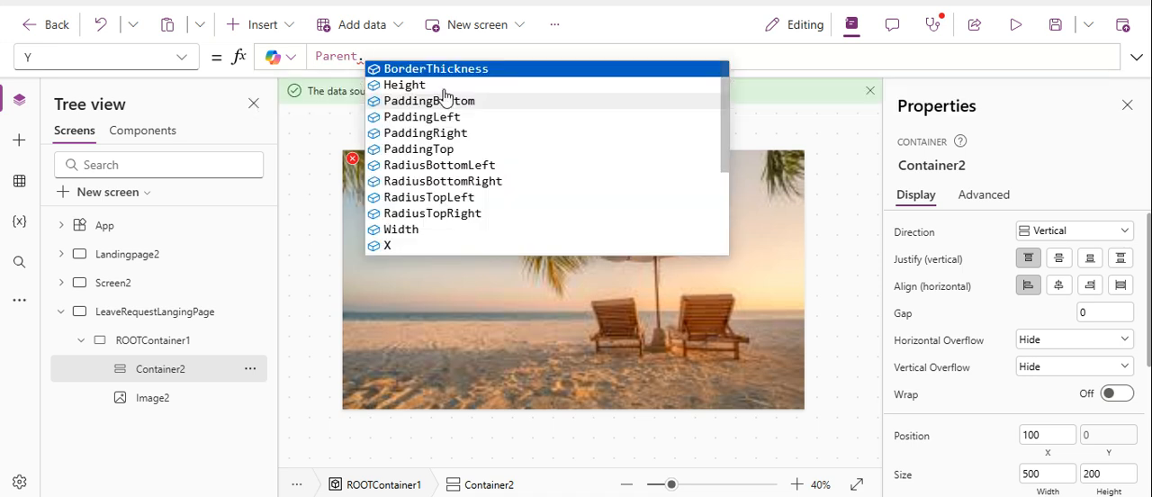
click(448, 89)
text(/2-)
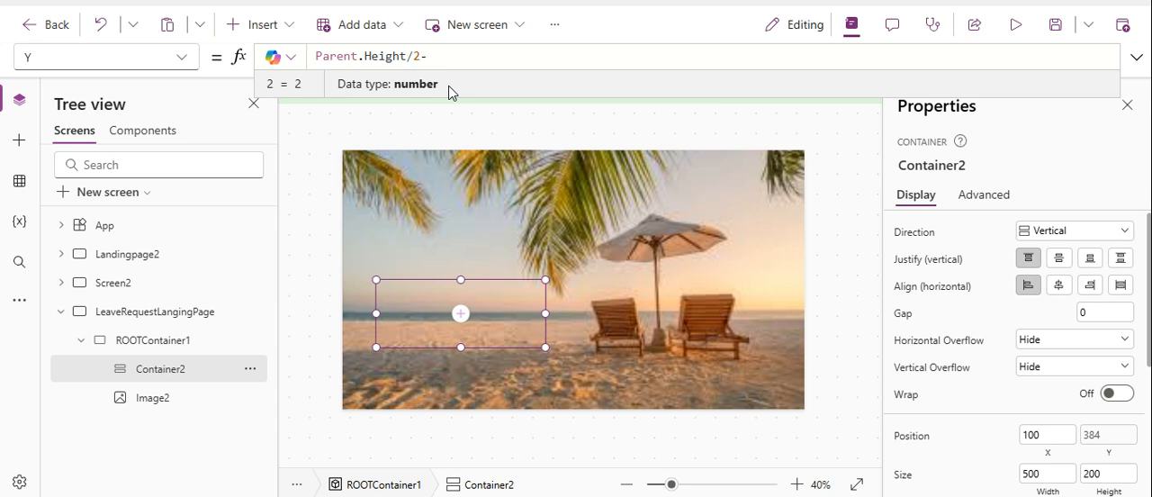
text(se)
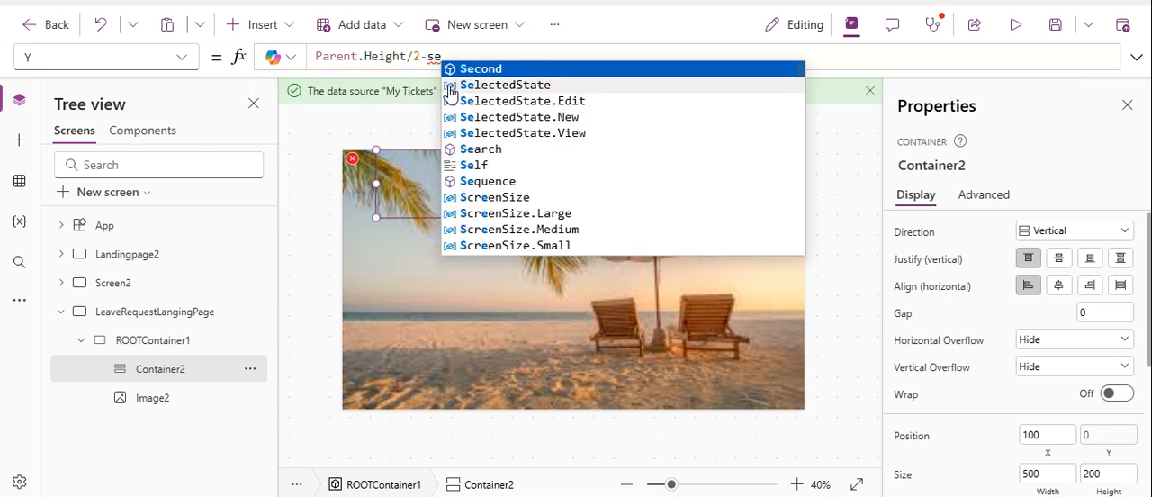
click(488, 165)
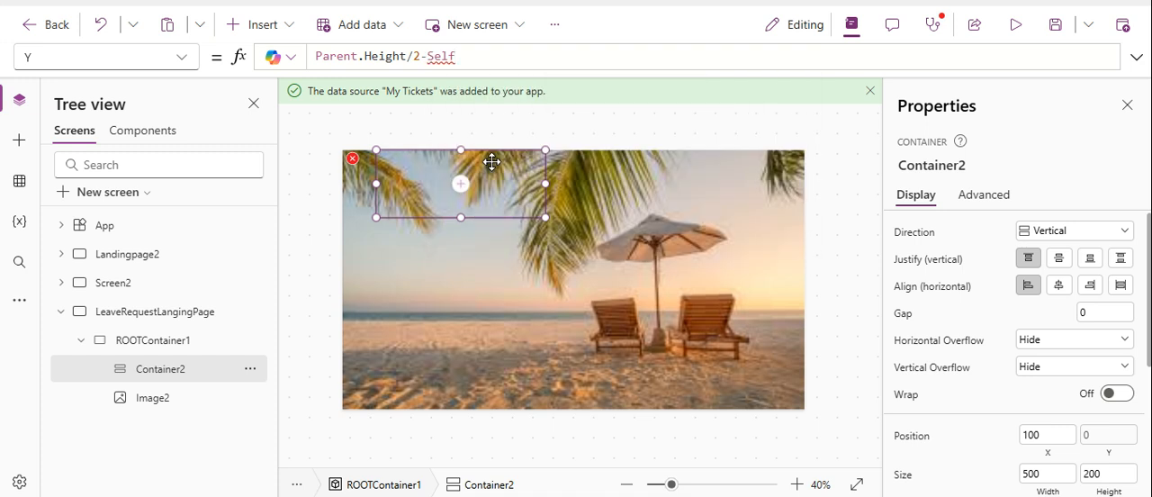
text(.)
click(531, 90)
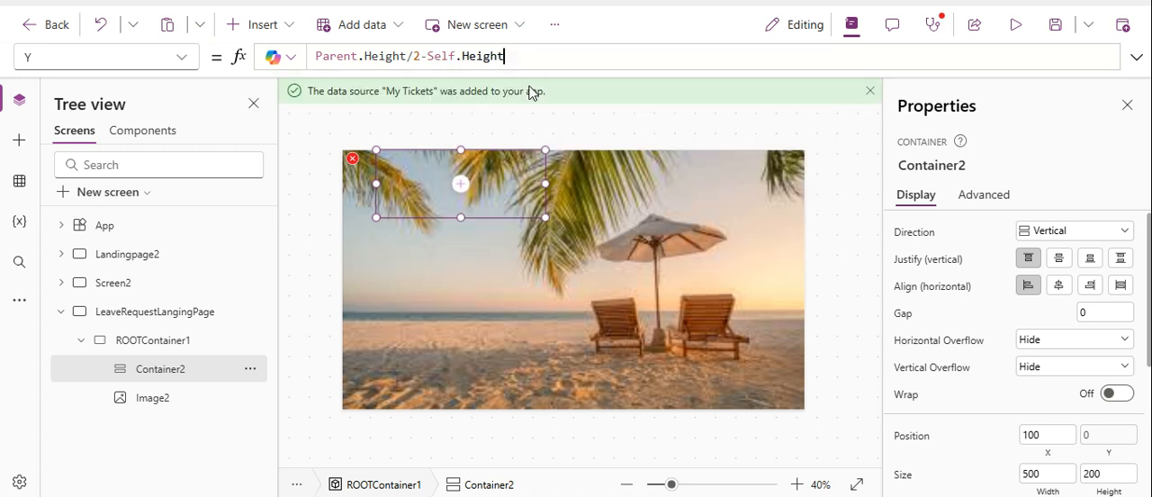
text(/2)
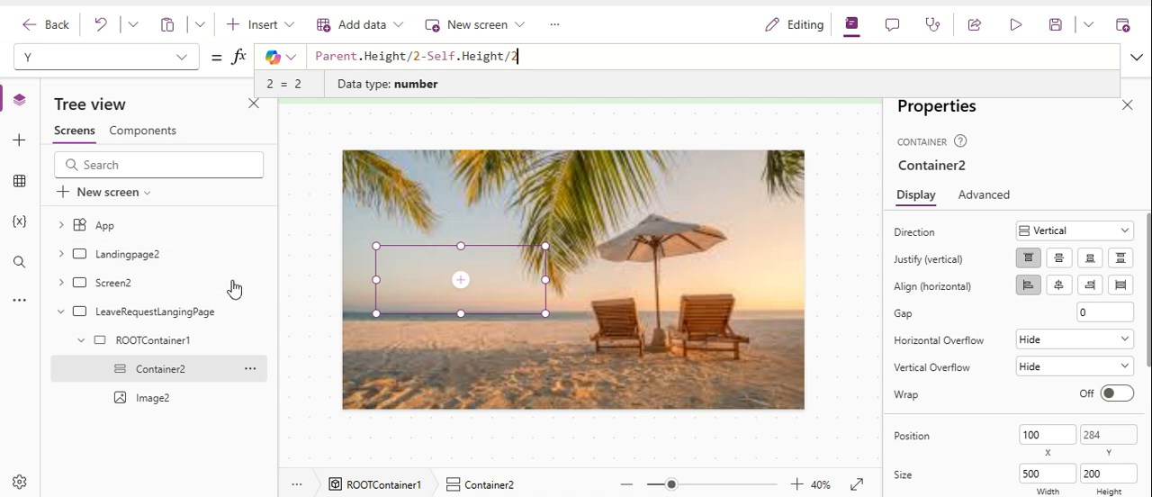
click(164, 375)
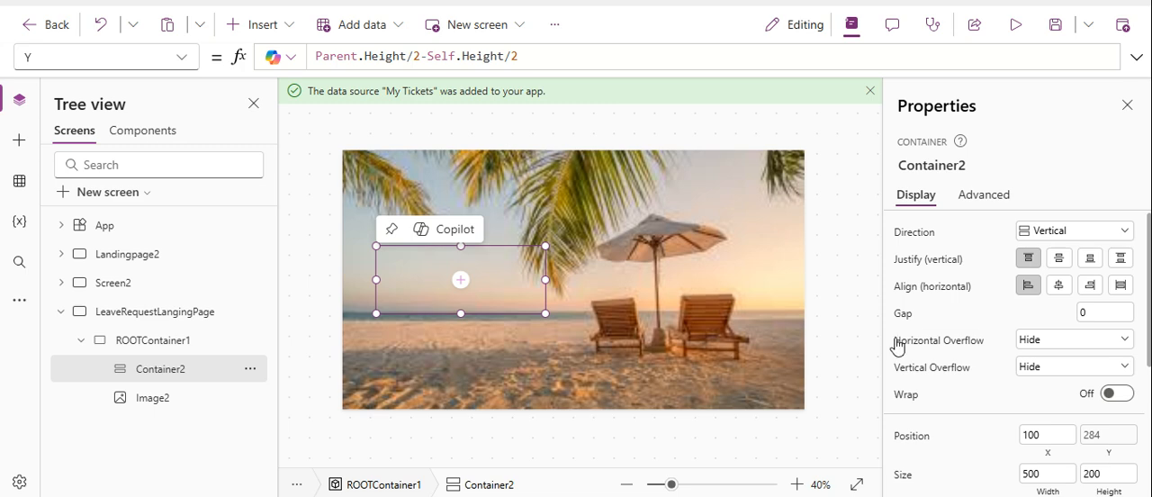
Set Container2's width to 550 and its height to 450.
scroll(1147, 437, down, 3)
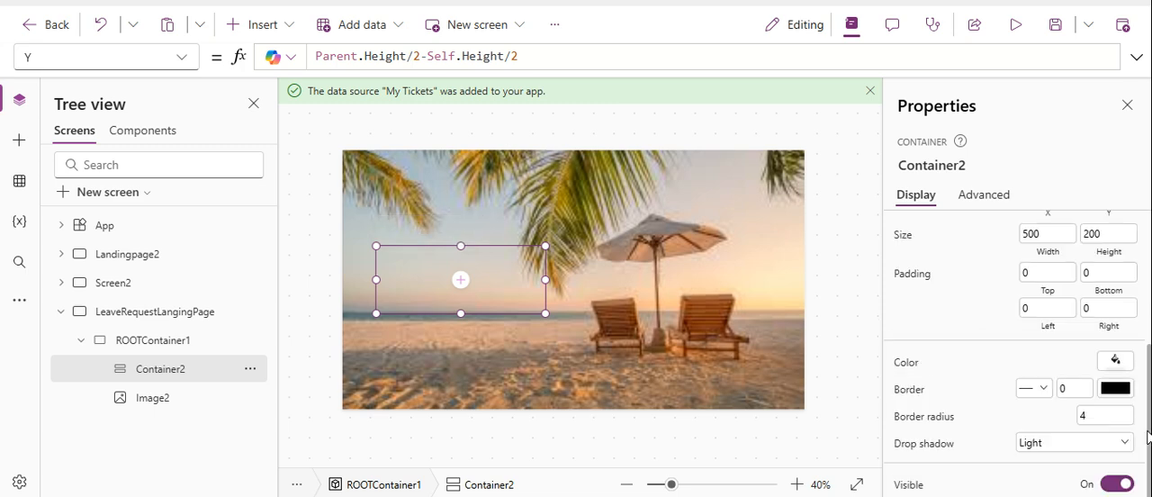
click(1053, 256)
key(BackSpace)
key(BackSpace)
text(50)
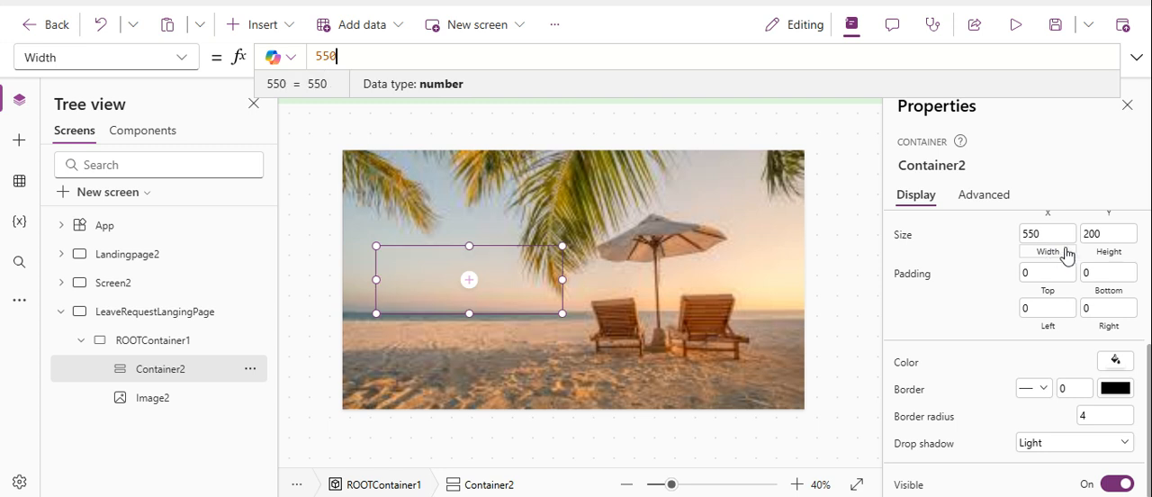
click(1108, 257)
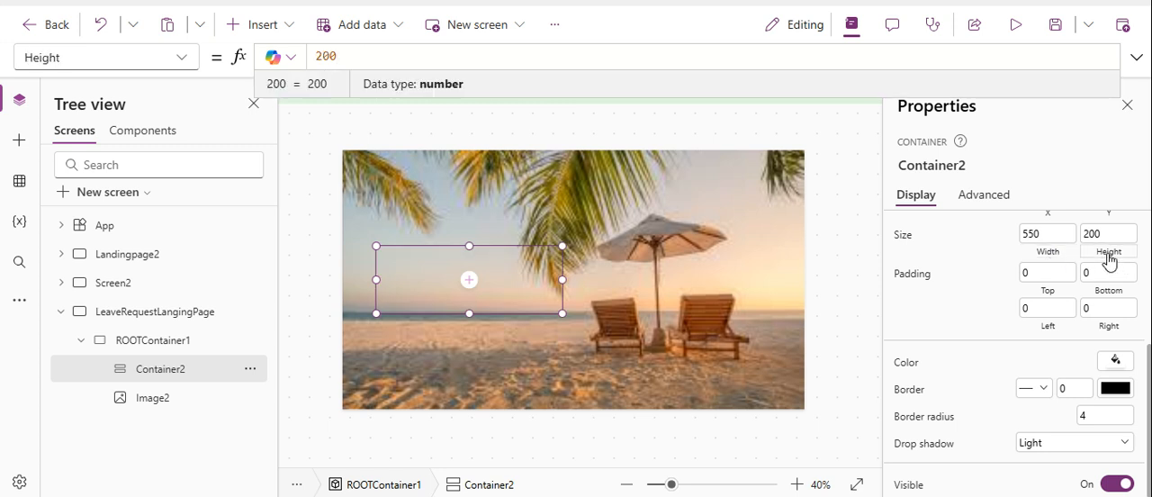
key(ctrl+a)
text(450)
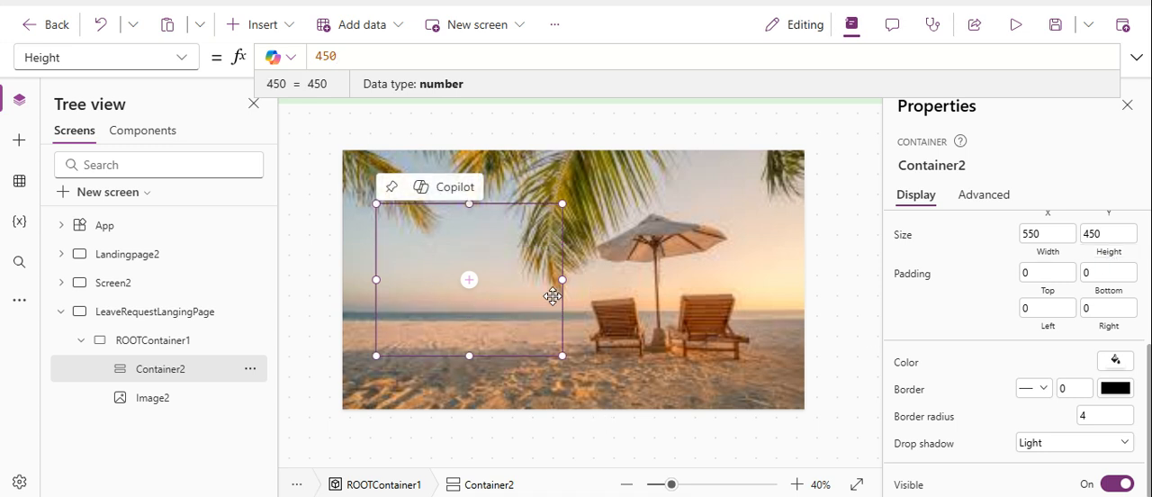
Make Container2's width half of its parent with the formula Parent.Width/2.
click(1045, 250)
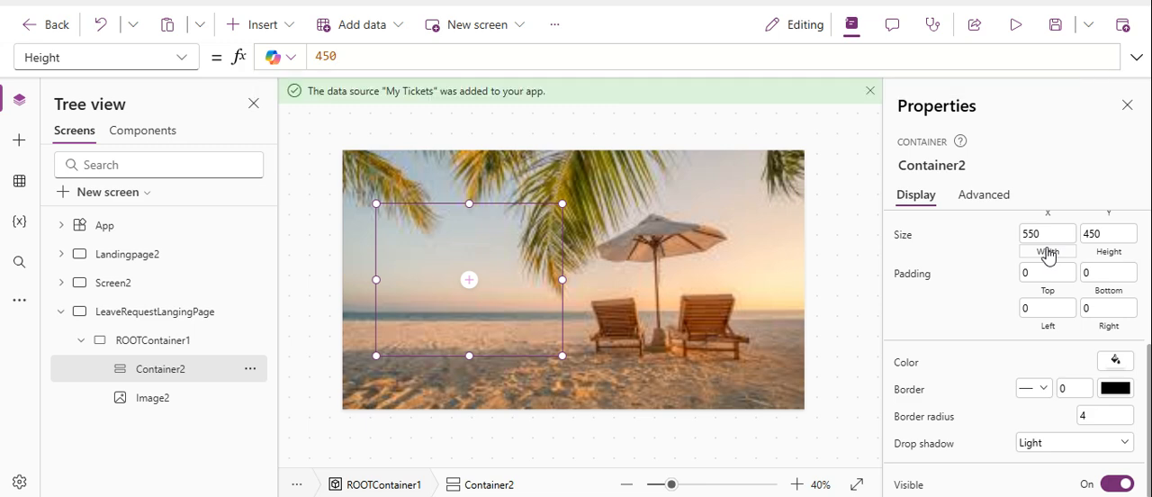
key(BackSpace)
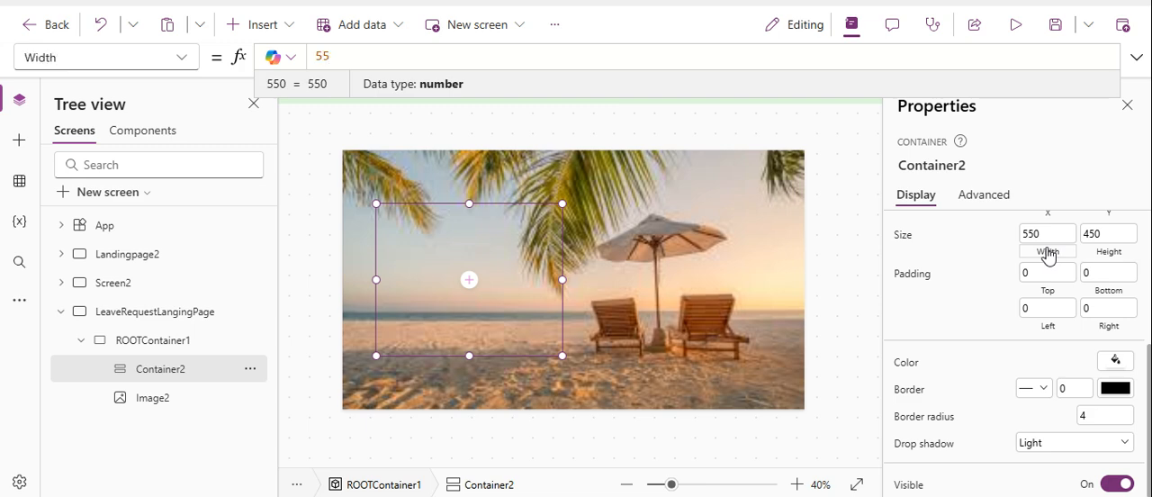
key(BackSpace)
key(BackSpace)
text(pa)
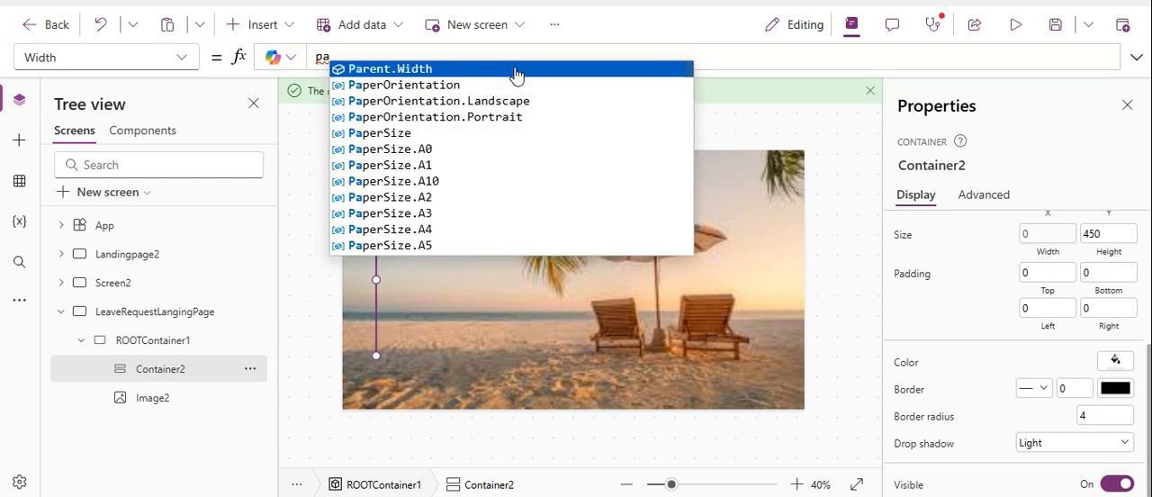
click(516, 69)
text(/2)
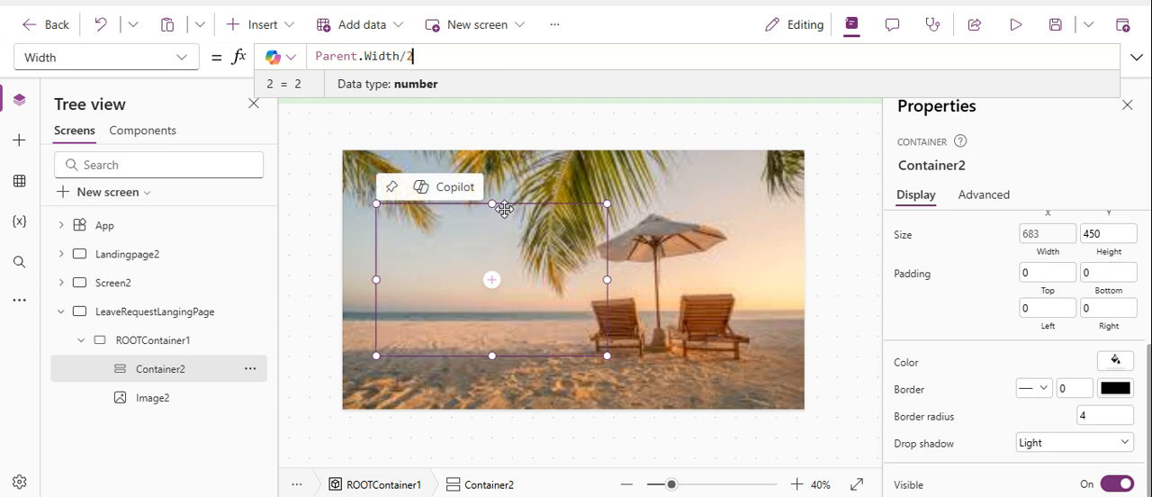
Offset Container2 downward by changing its Y formula to (Parent.Height/2-Self.Height/2)+20.
click(1108, 218)
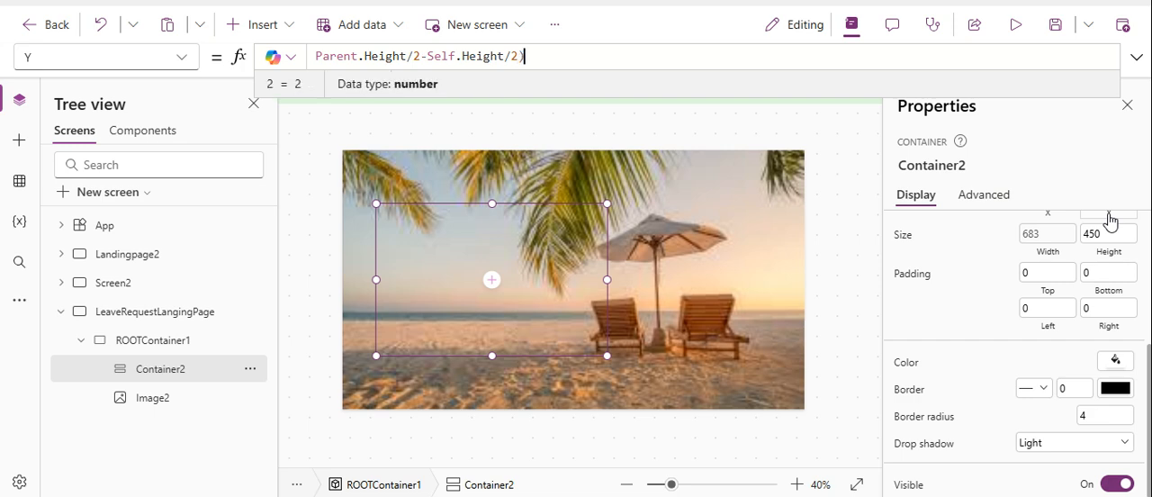
click(316, 56)
text(()
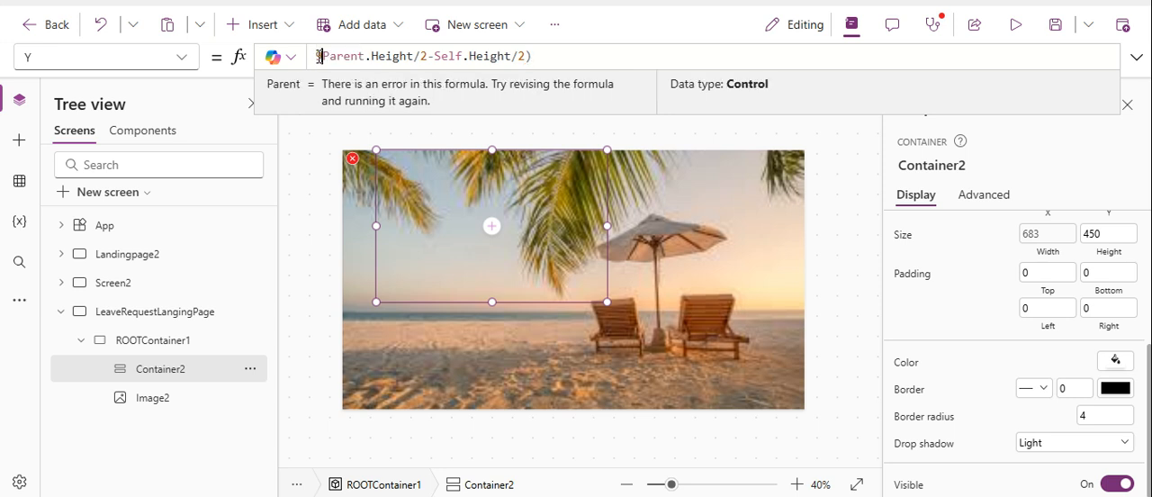
key(Delete)
text(P)
click(550, 53)
text(+20)
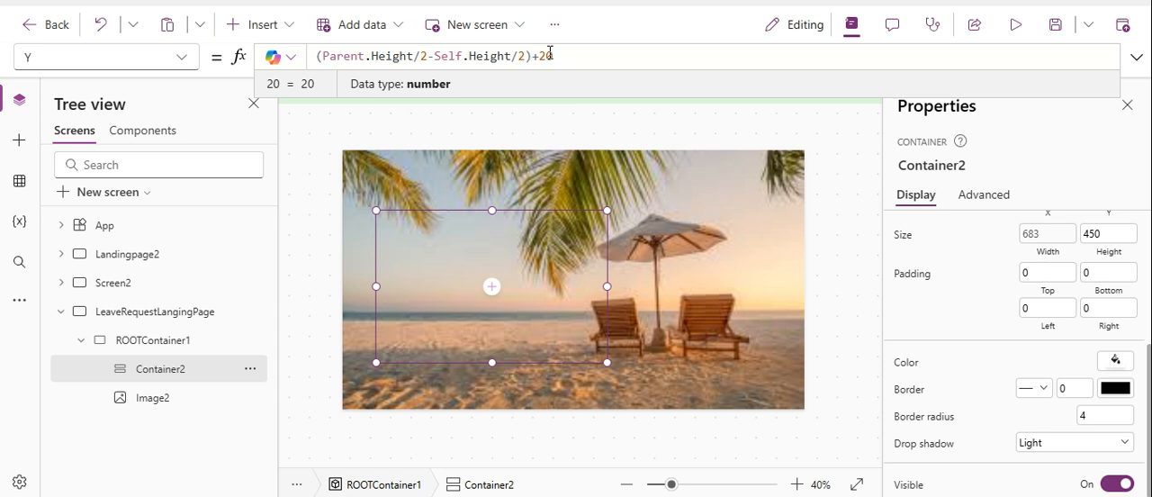
mouse_move(496, 288)
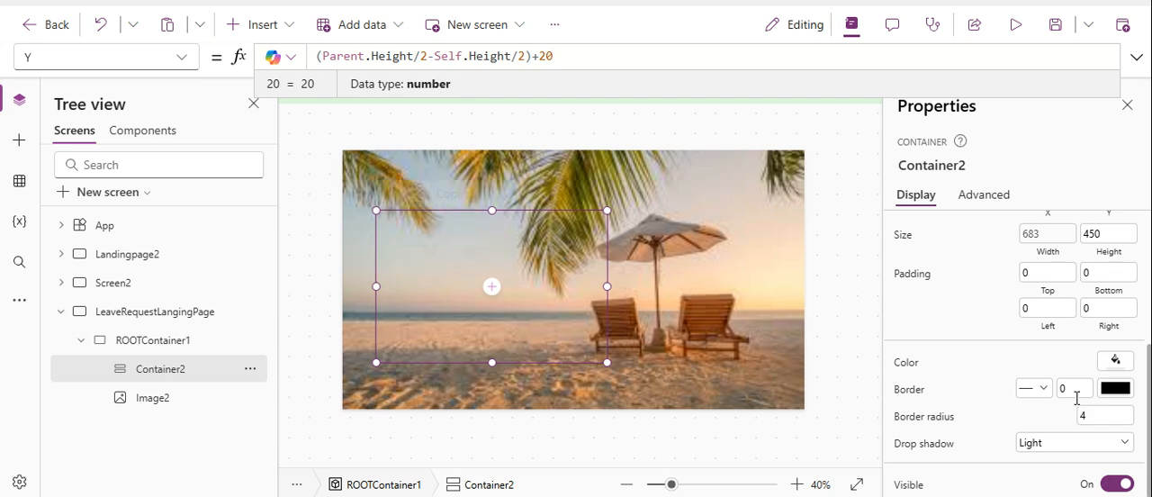
Remove Container2's styling by setting border style None, border radius 0 and drop shadow None, and check it deselected.
click(1032, 399)
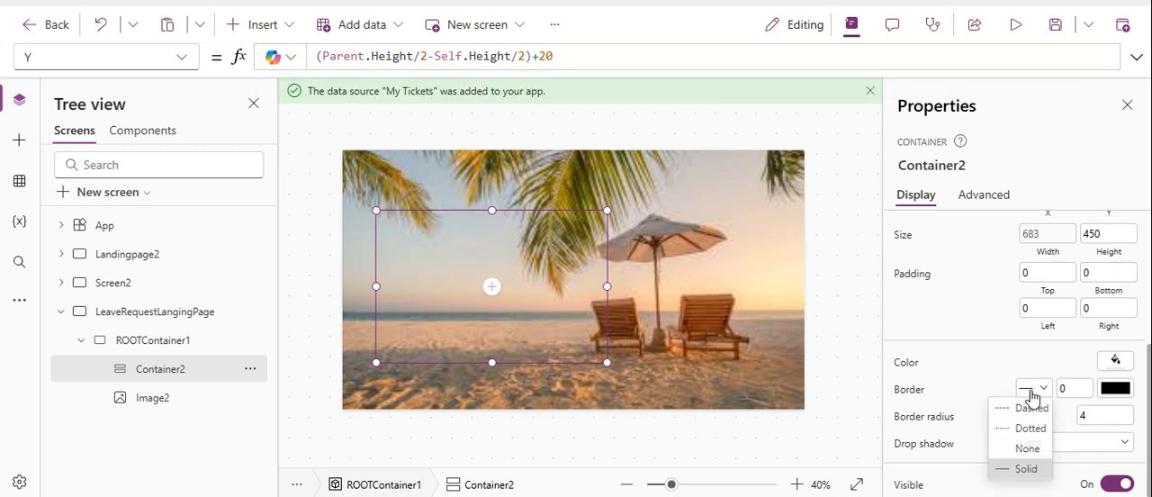
click(1027, 450)
click(1105, 415)
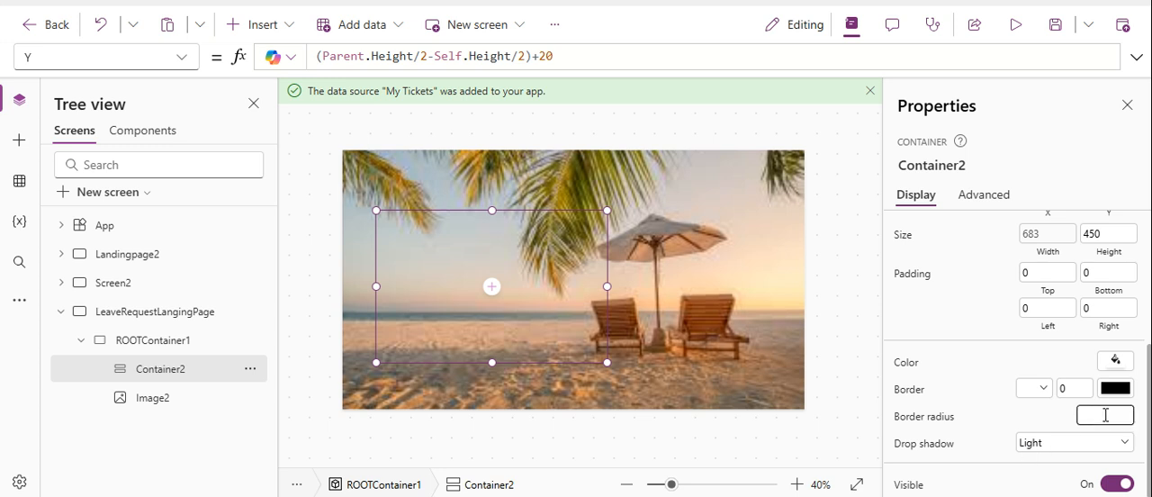
click(1090, 442)
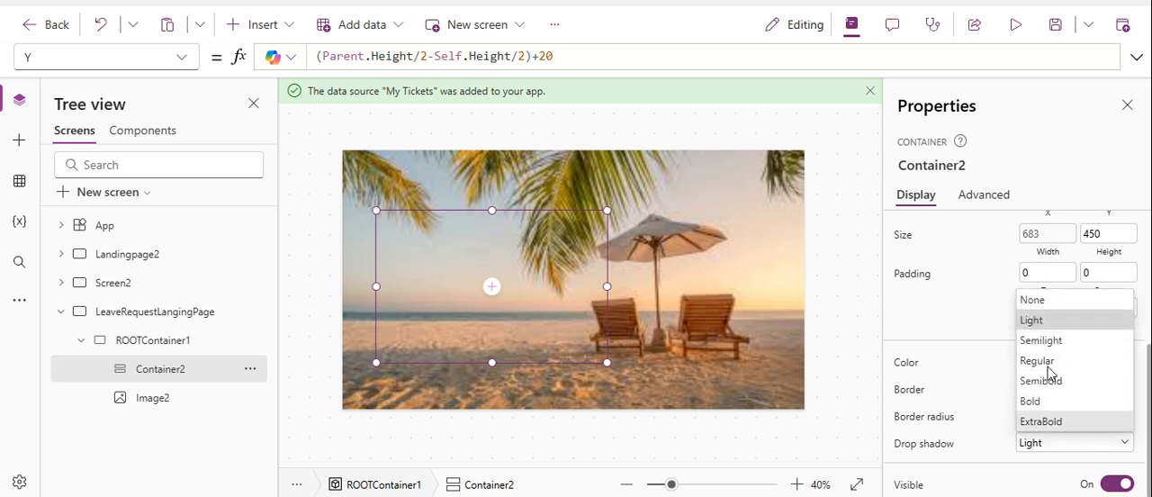
click(1052, 301)
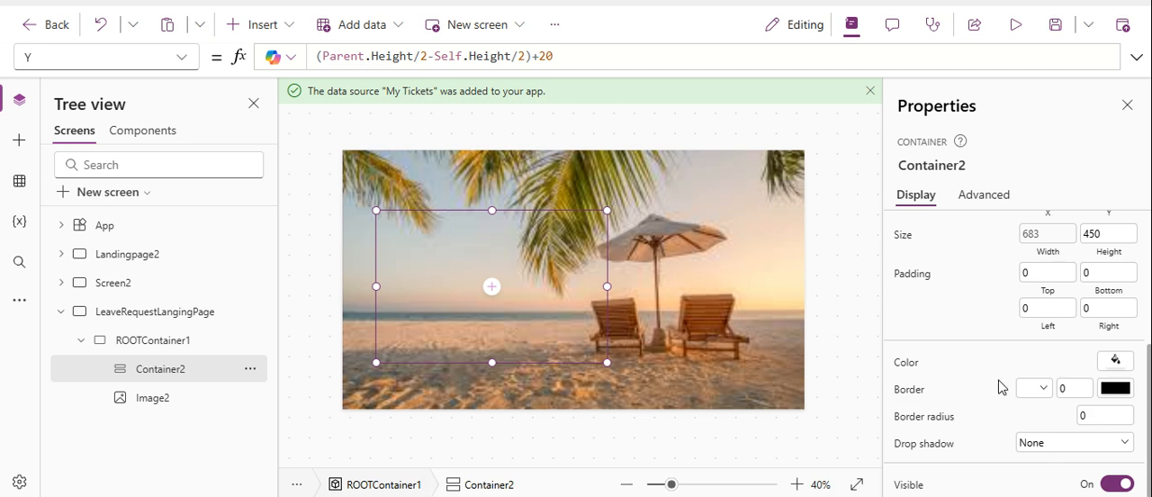
click(839, 338)
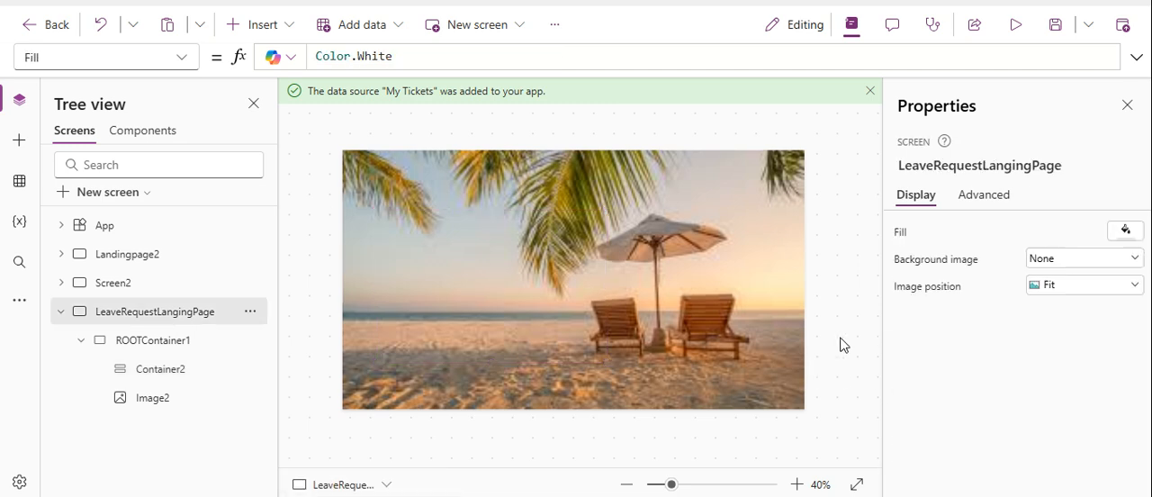
click(552, 282)
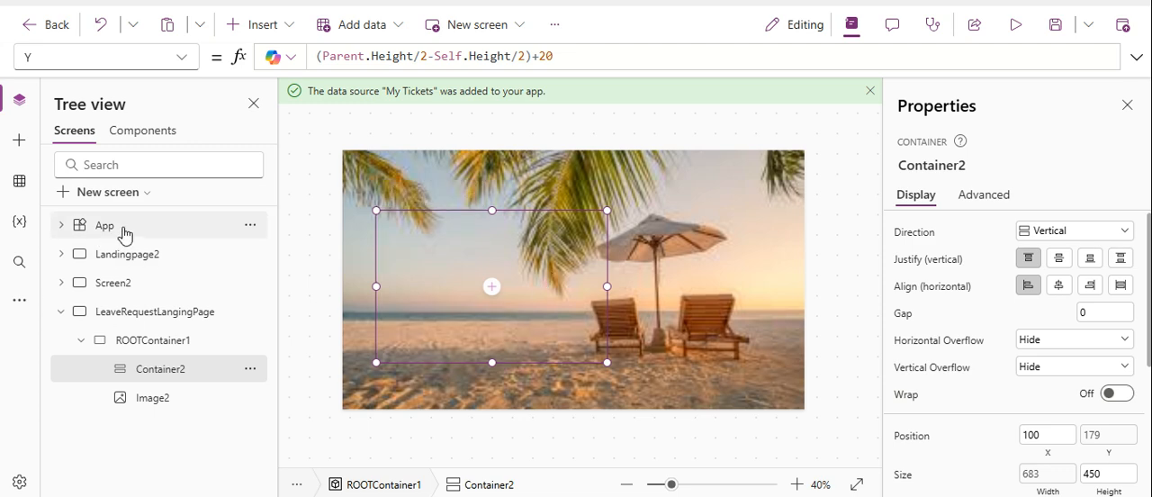
Copy the two HTML text controls, "Welcome to the" and "Incident Reporting App.", from Landingpage2.
click(135, 253)
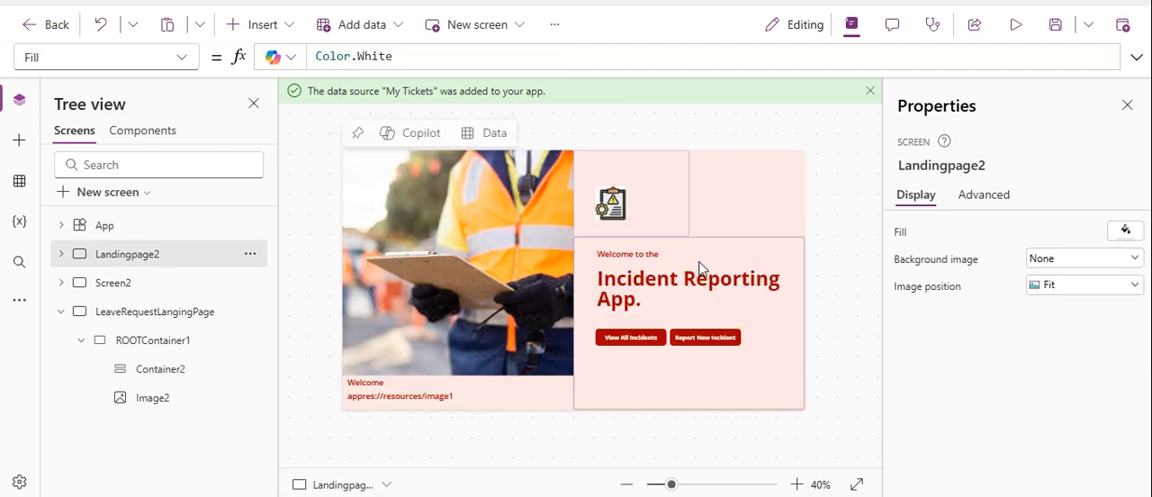
click(655, 286)
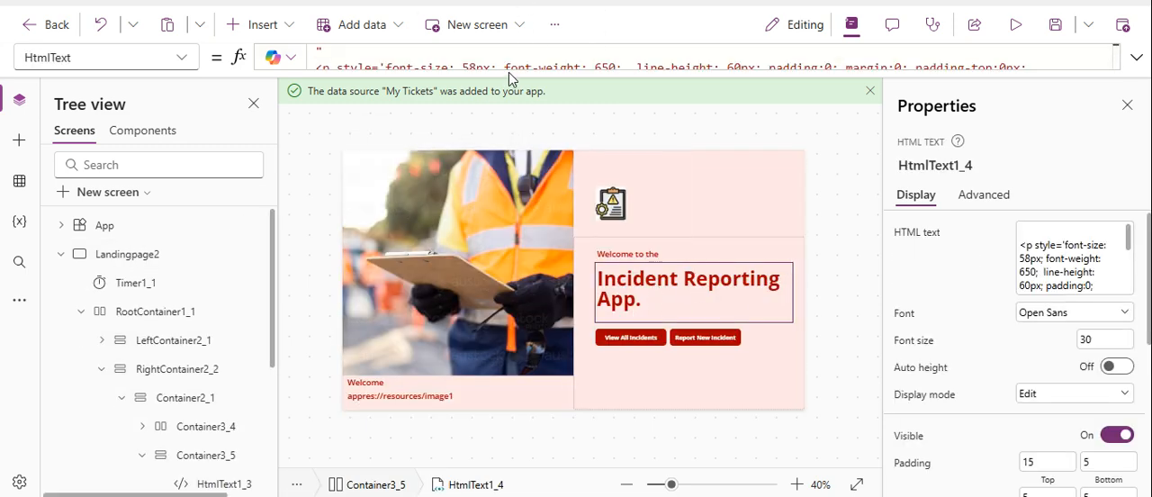
click(665, 255)
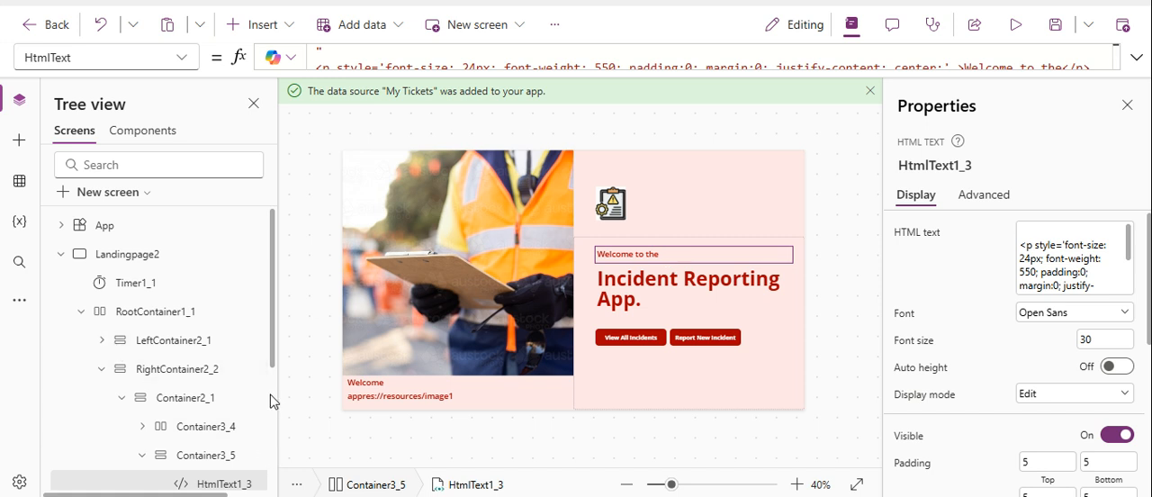
scroll(269, 396, down, 3)
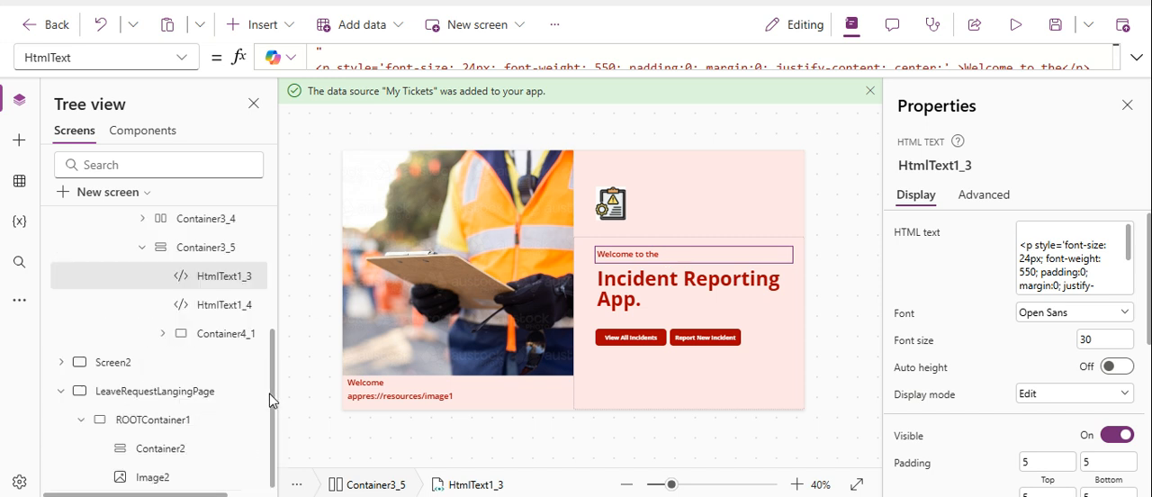
ctrl+click(214, 309)
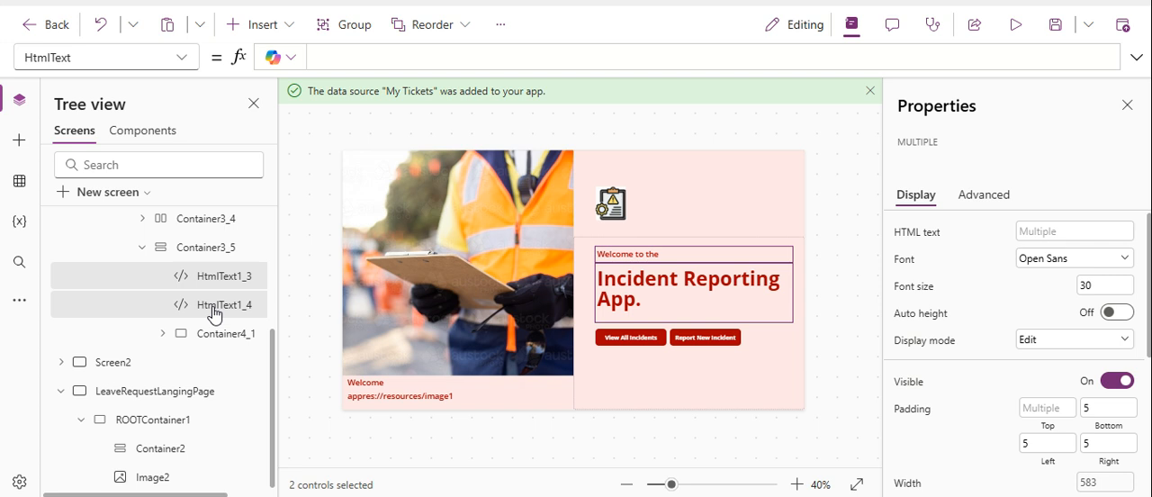
right_click(214, 309)
click(283, 193)
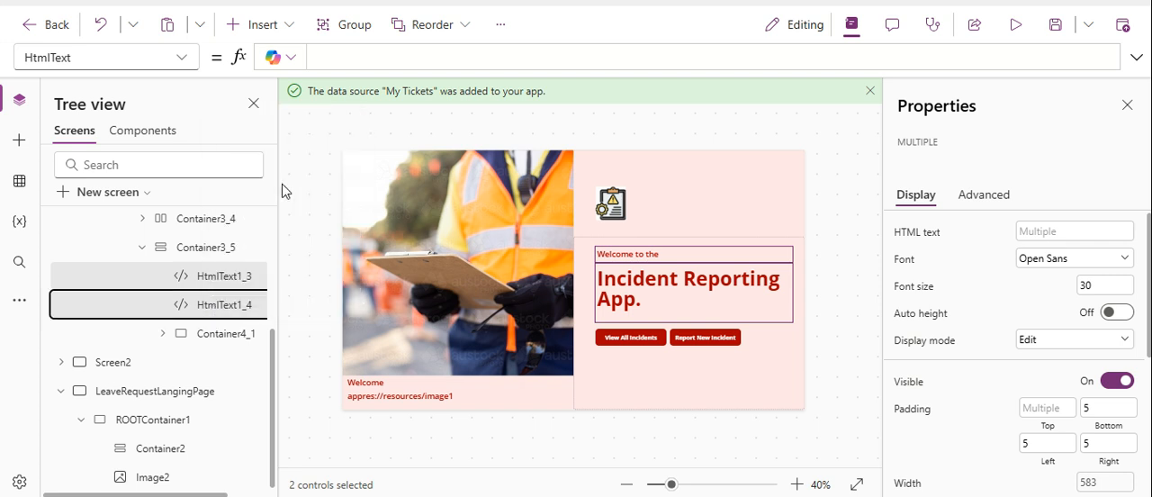
Paste the copied HTML text controls into Container2 on LeaveRequestLangingPage.
click(179, 393)
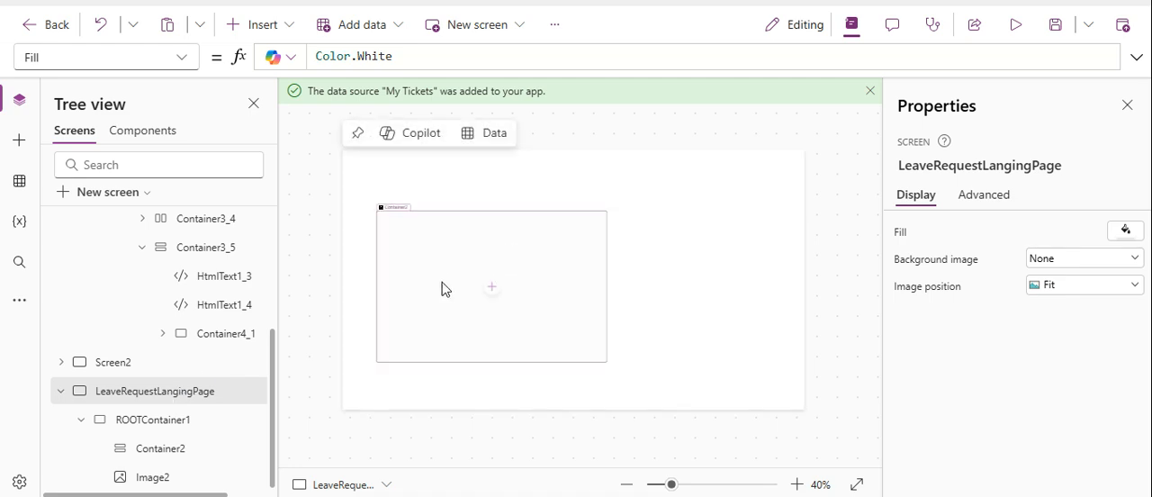
click(441, 288)
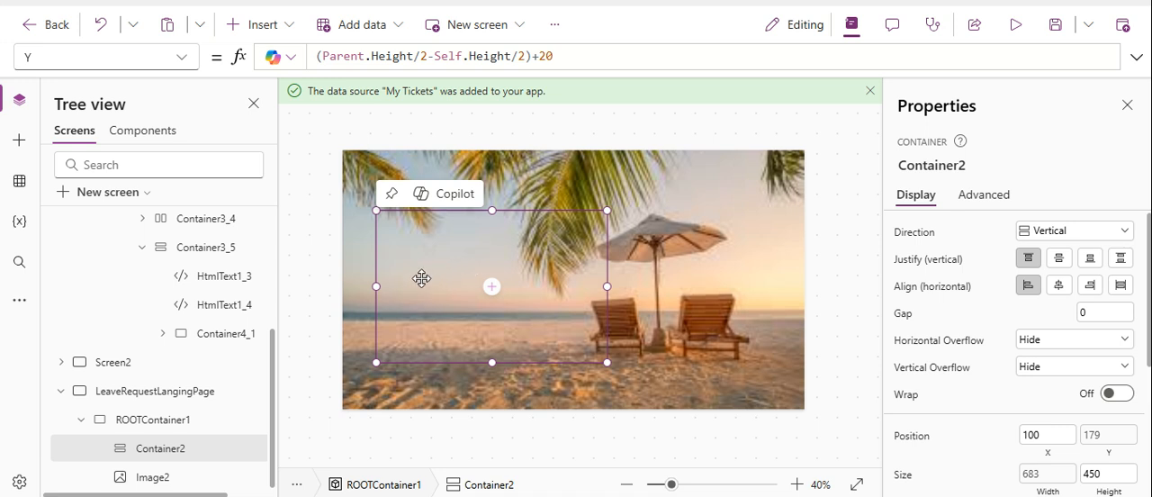
right_click(421, 278)
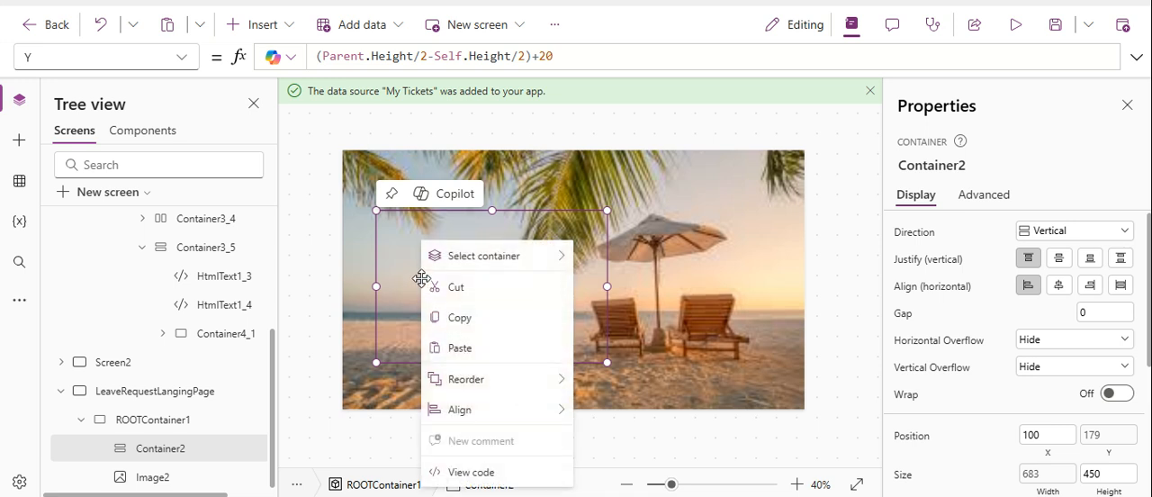
click(467, 349)
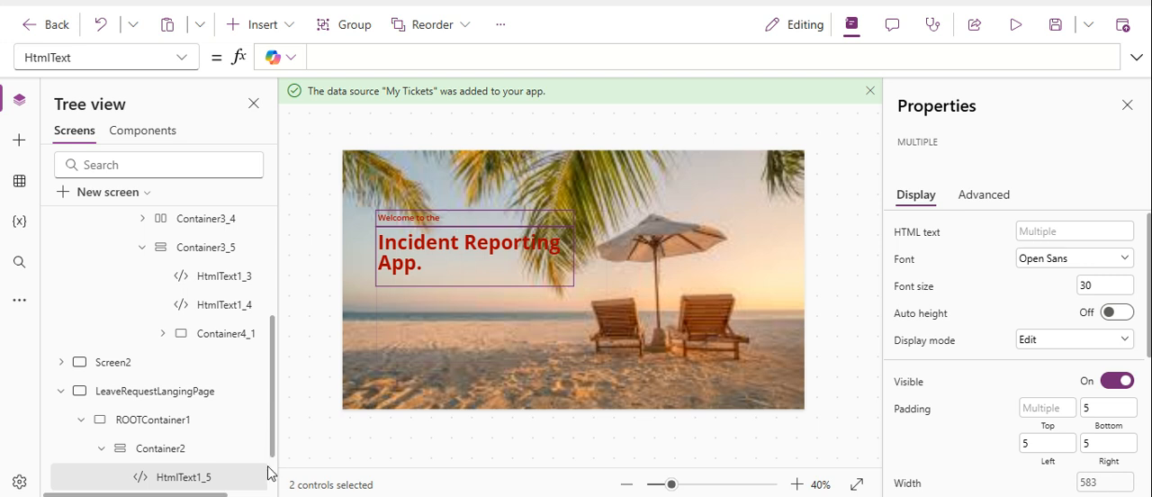
In the pasted heading HtmlText1_6, replace "Incident Reporting" before the line break with "Employee leave App".
scroll(267, 473, down, 1)
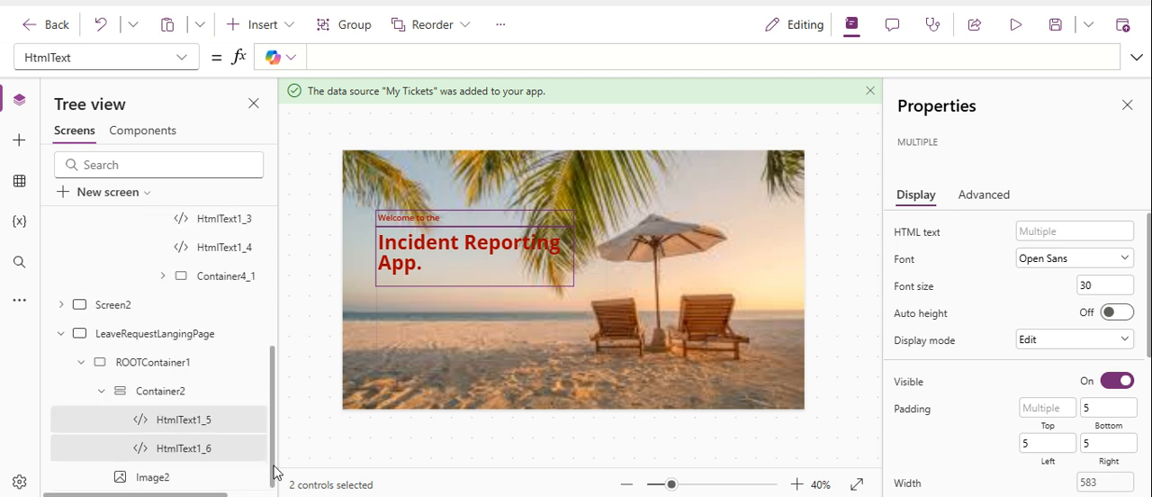
click(187, 449)
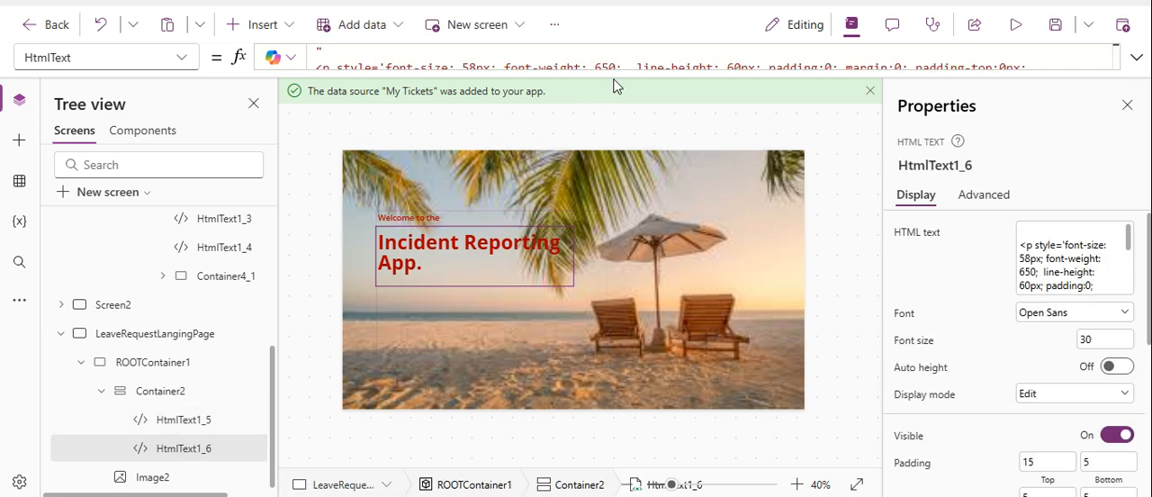
drag(620, 71, 623, 176)
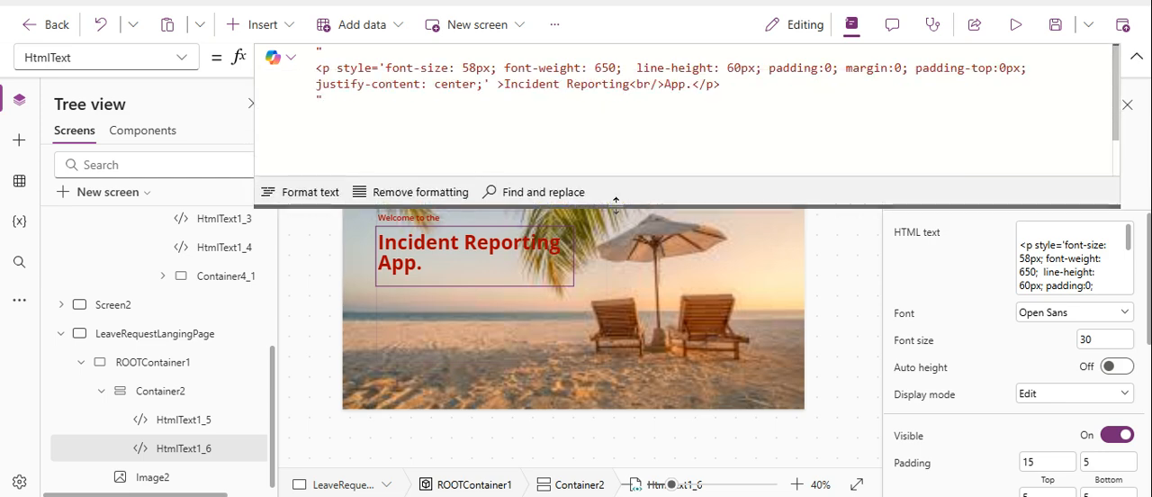
click(632, 83)
key(BackSpace)
key(BackSpace)
key(BackSpace)
key(BackSpace)
key(BackSpace)
key(BackSpace)
key(BackSpace)
key(BackSpace)
key(BackSpace)
key(BackSpace)
key(BackSpace)
key(BackSpace)
key(BackSpace)
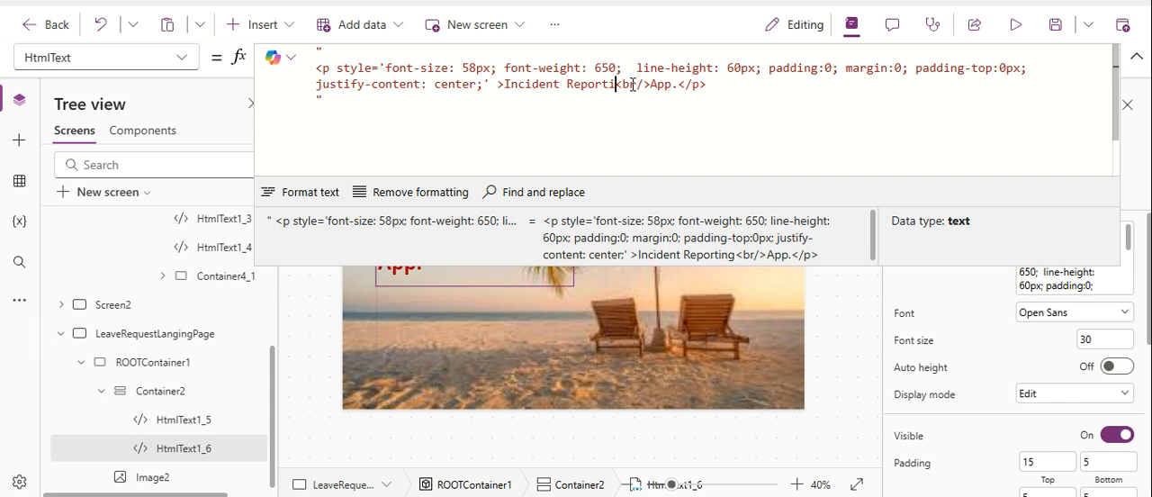
key(BackSpace)
key(BackSpace)
key(BackSpace)
key(BackSpace)
key(BackSpace)
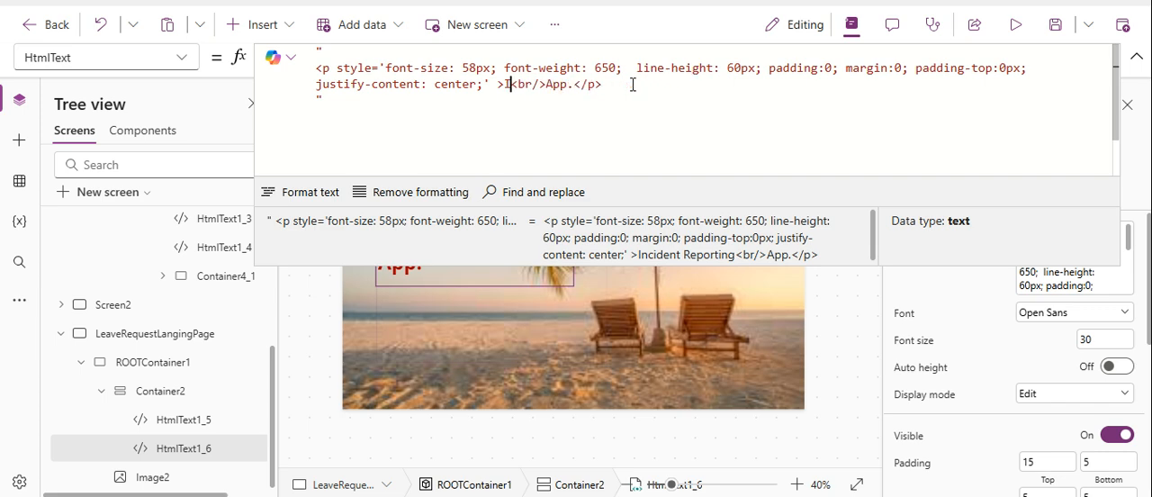
text(Emplo)
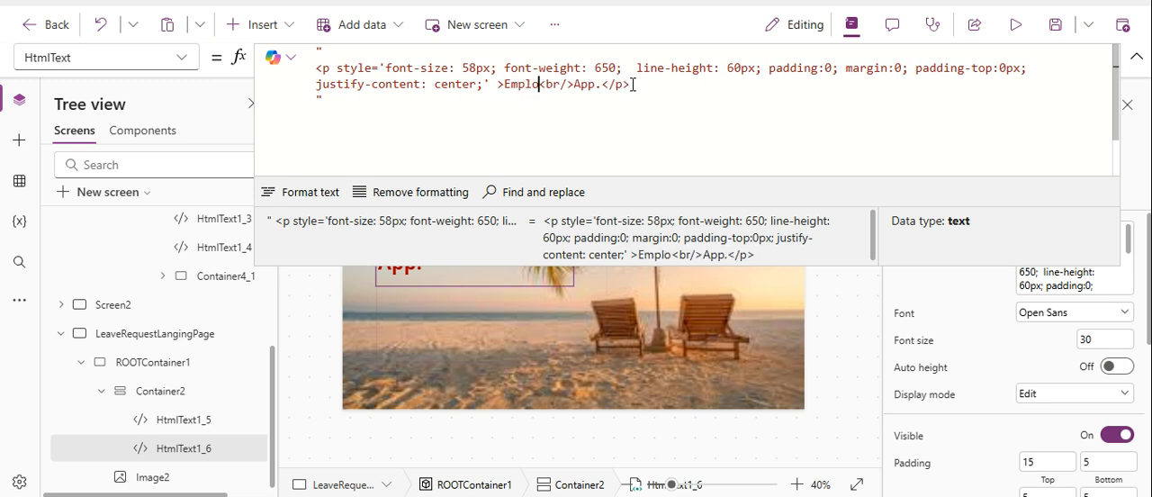
text(yee 1)
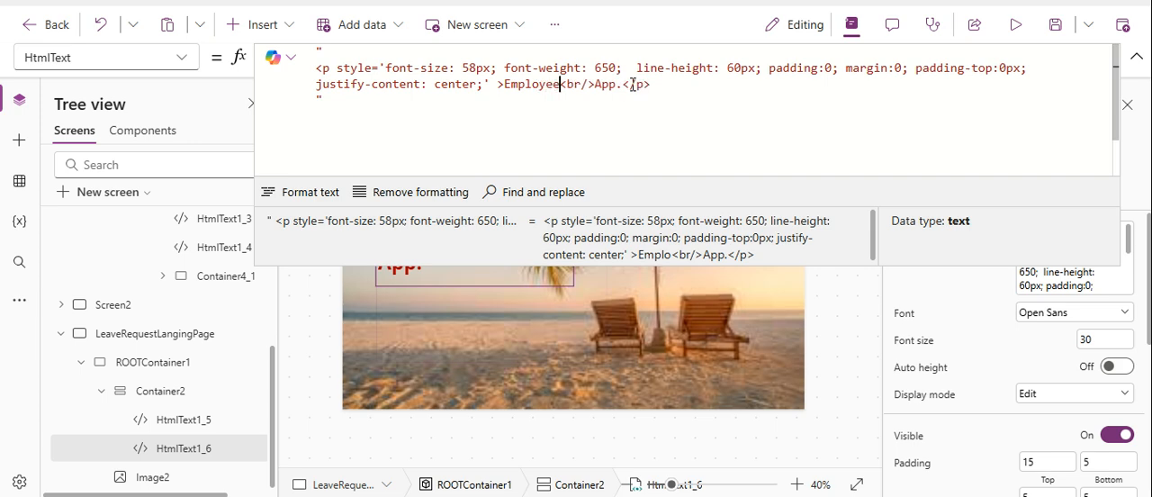
text(eave)
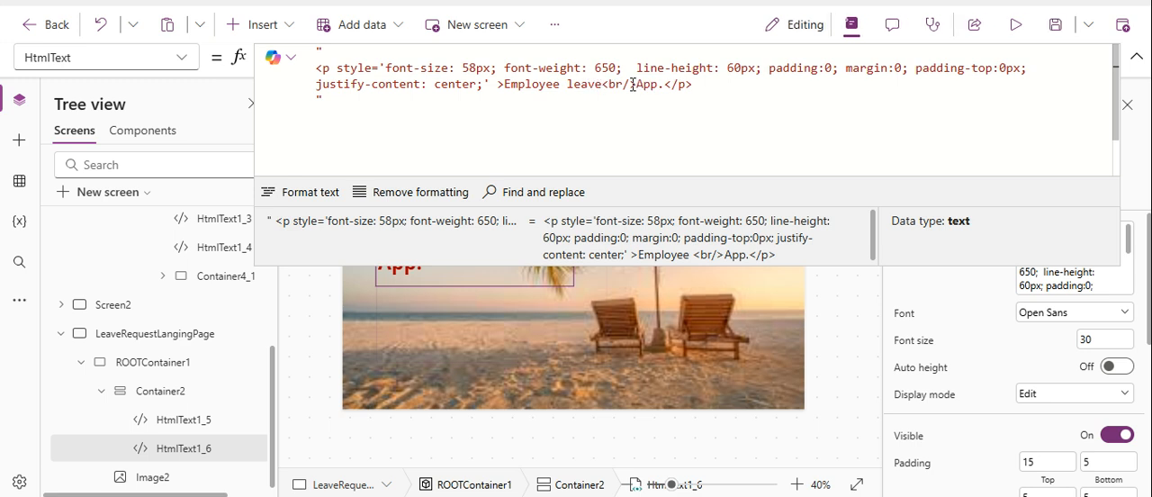
text( A)
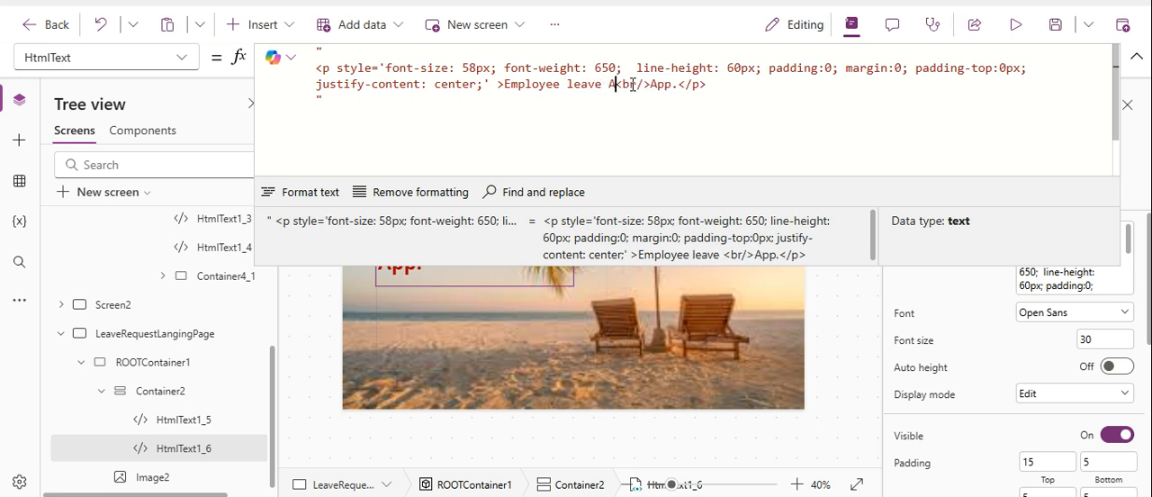
text(pp)
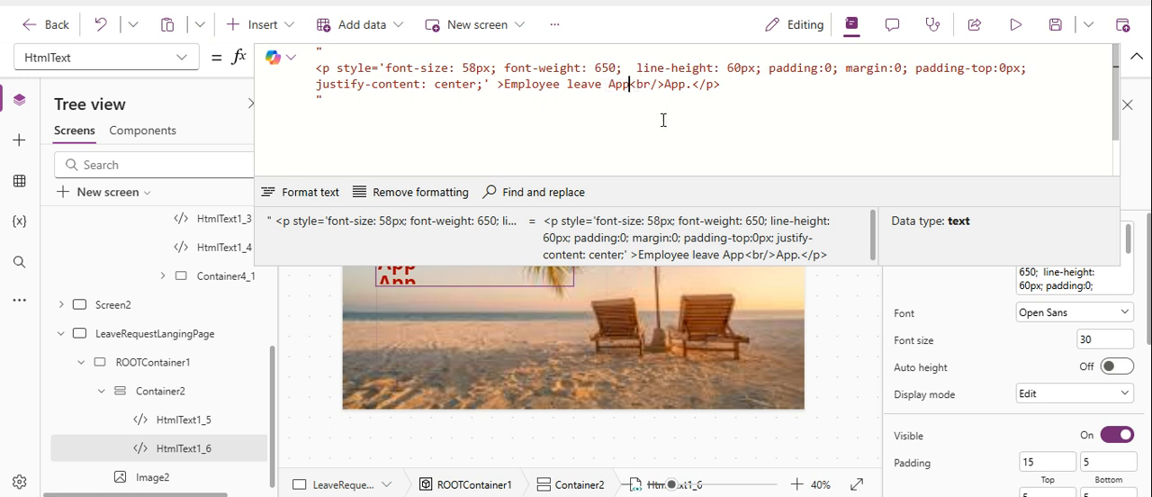
click(1134, 61)
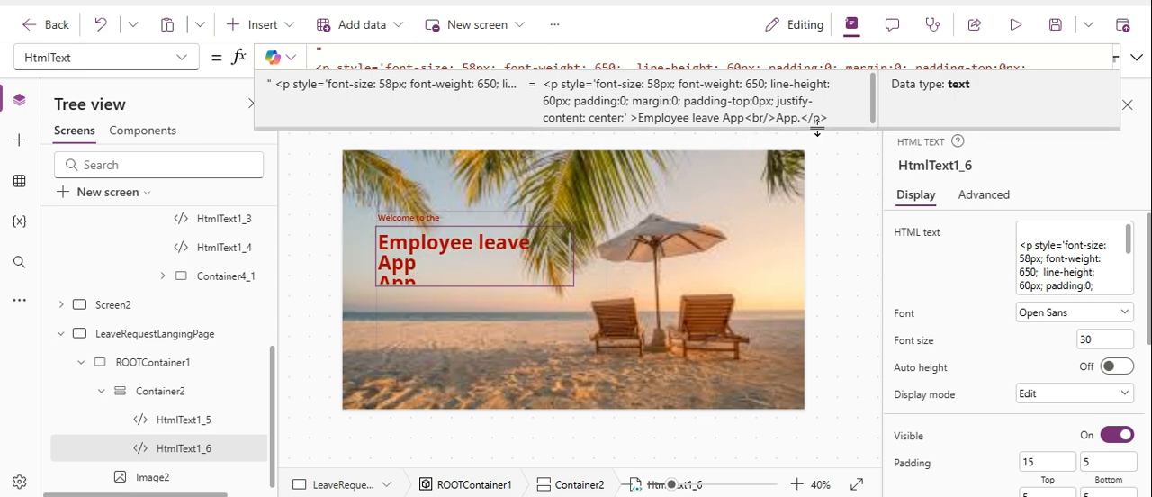
Remove the duplicate "App" before the line break in HtmlText1_6, leaving "Employee leave <br/>App.", and deselect the heading.
drag(817, 126, 828, 237)
click(629, 85)
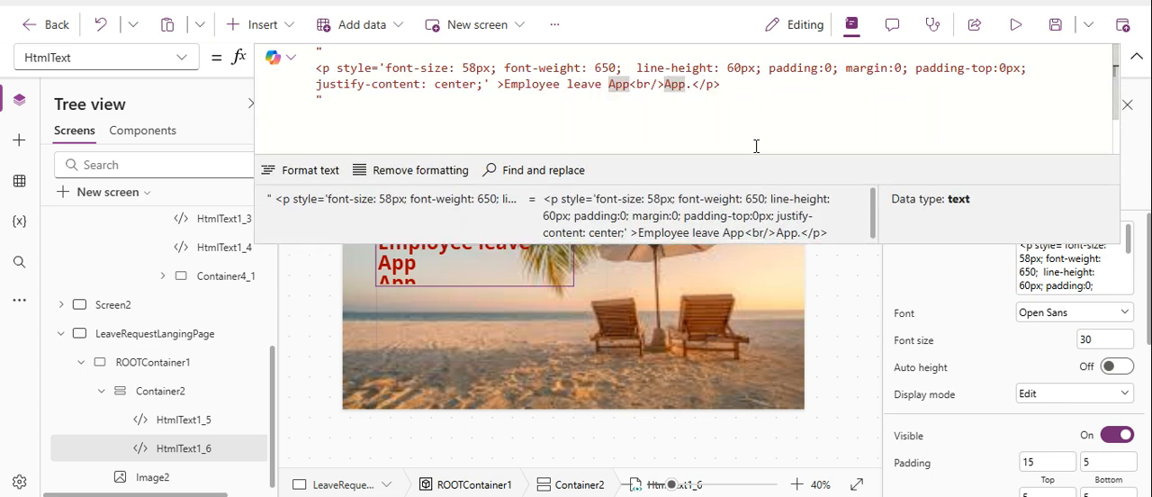
key(BackSpace)
key(BackSpace)
key(BackSpace)
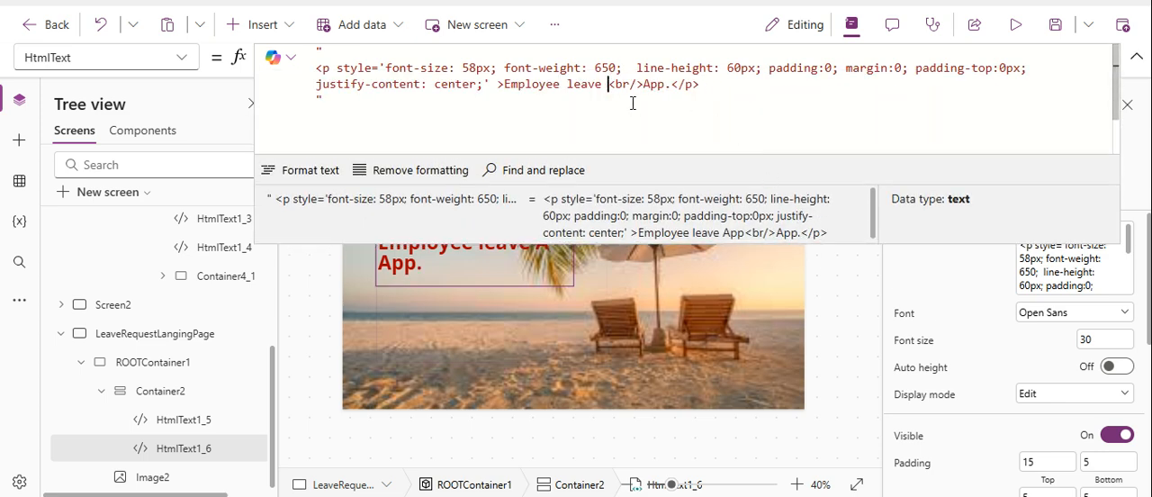
click(1136, 57)
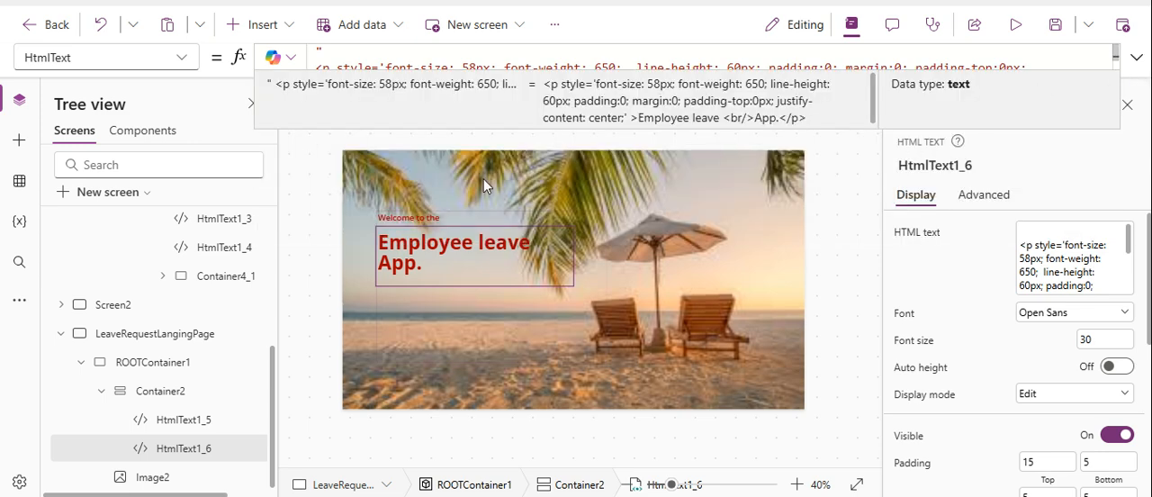
click(613, 243)
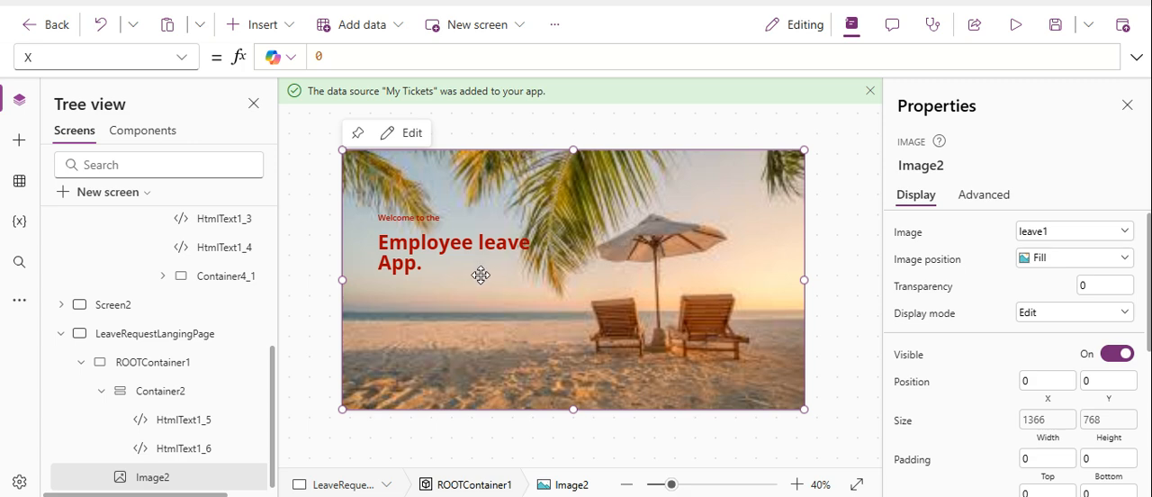
Set Container2's top padding to 50.
click(158, 392)
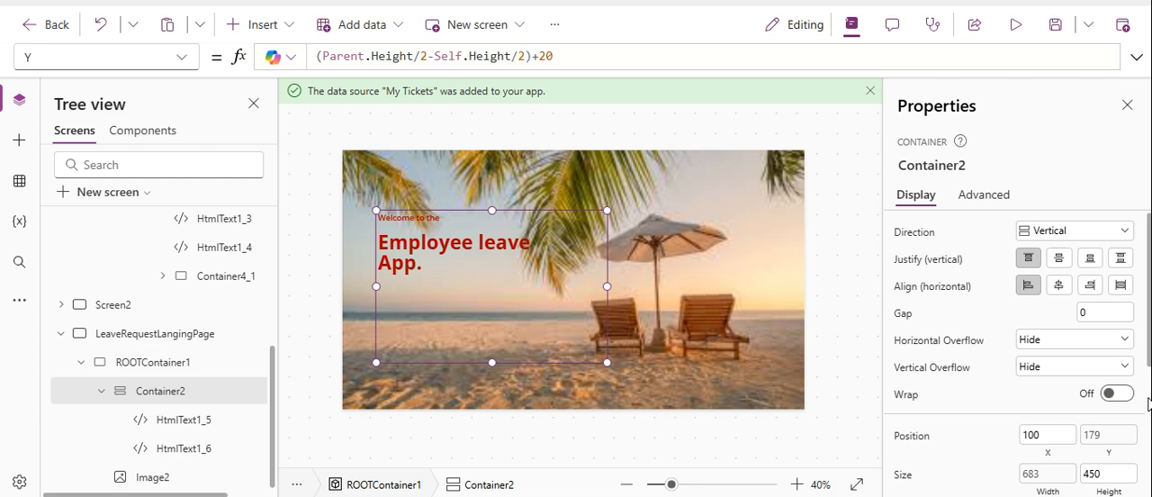
scroll(1147, 395, down, 3)
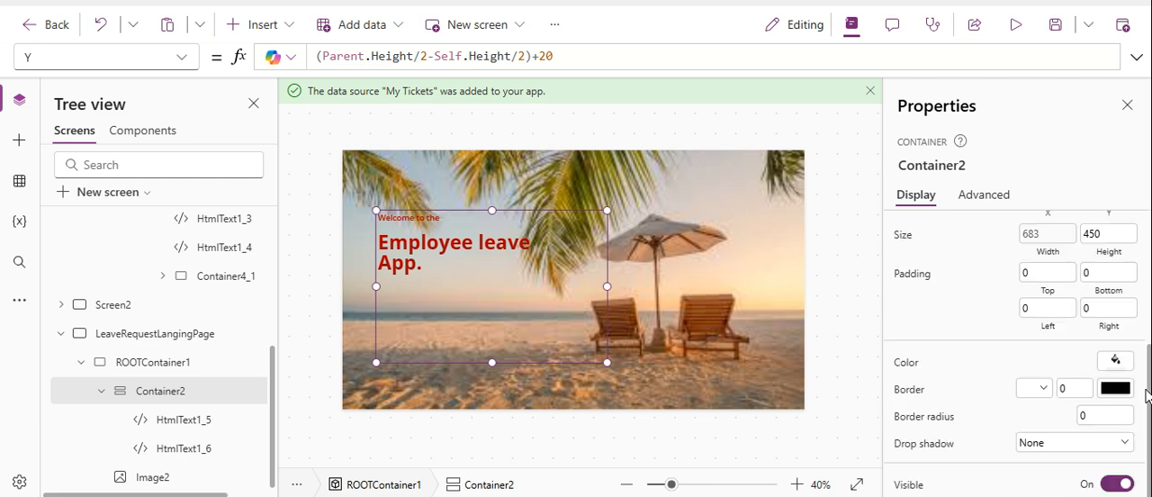
click(1073, 273)
key(BackSpace)
text(50)
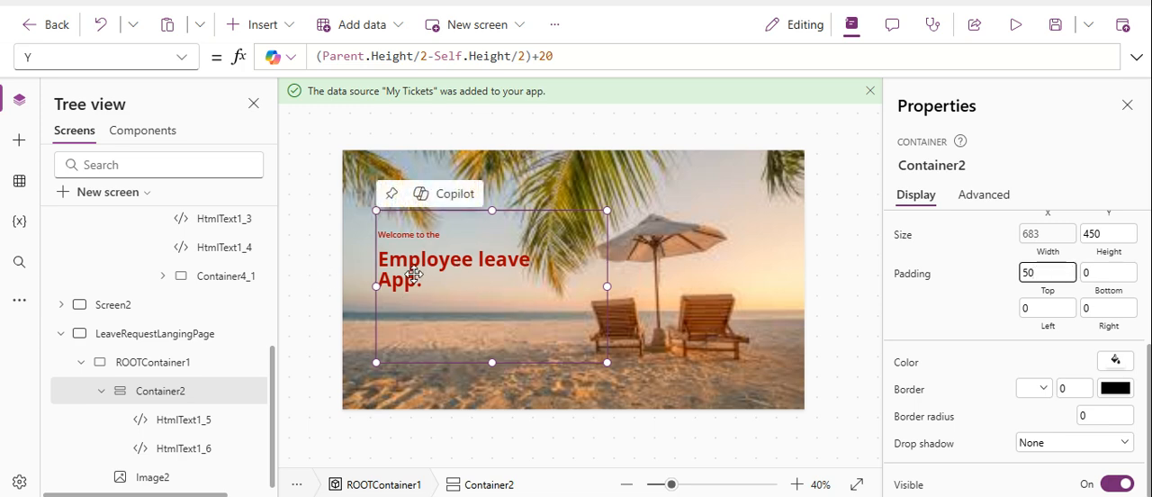
Set the text color formula of the "Welcome to the" text HtmlText1_5 to Color.White.
click(178, 420)
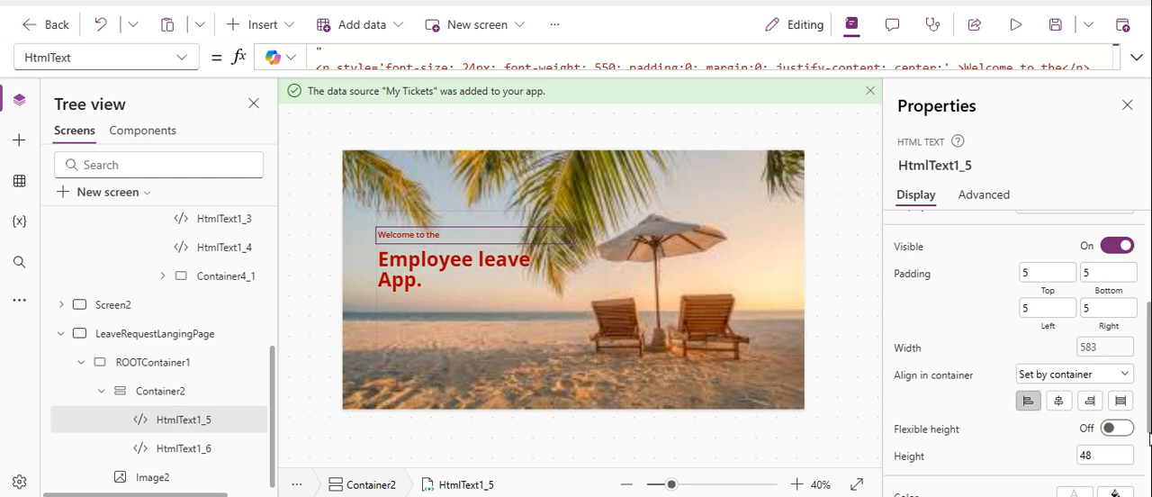
scroll(1149, 450, down, 3)
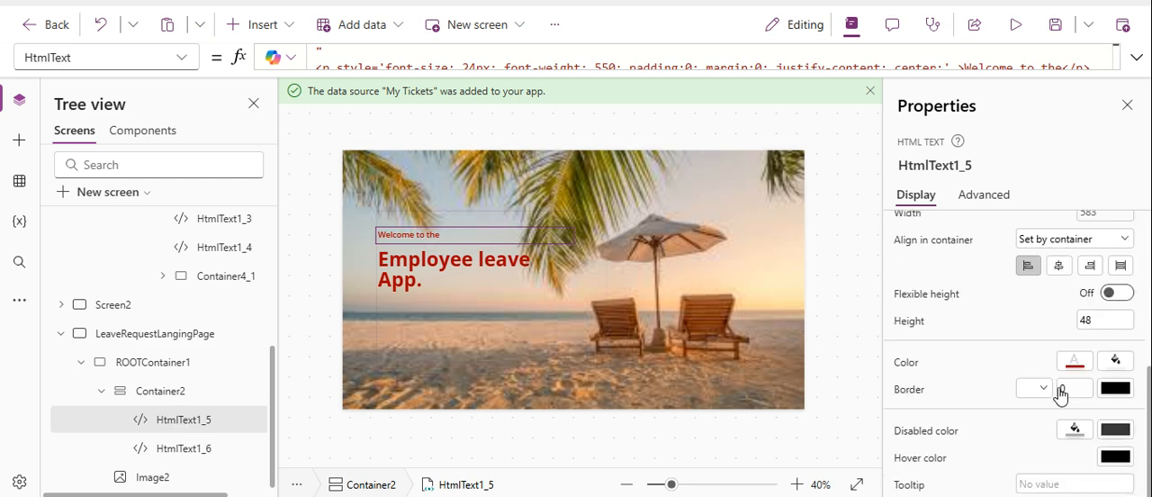
click(1082, 369)
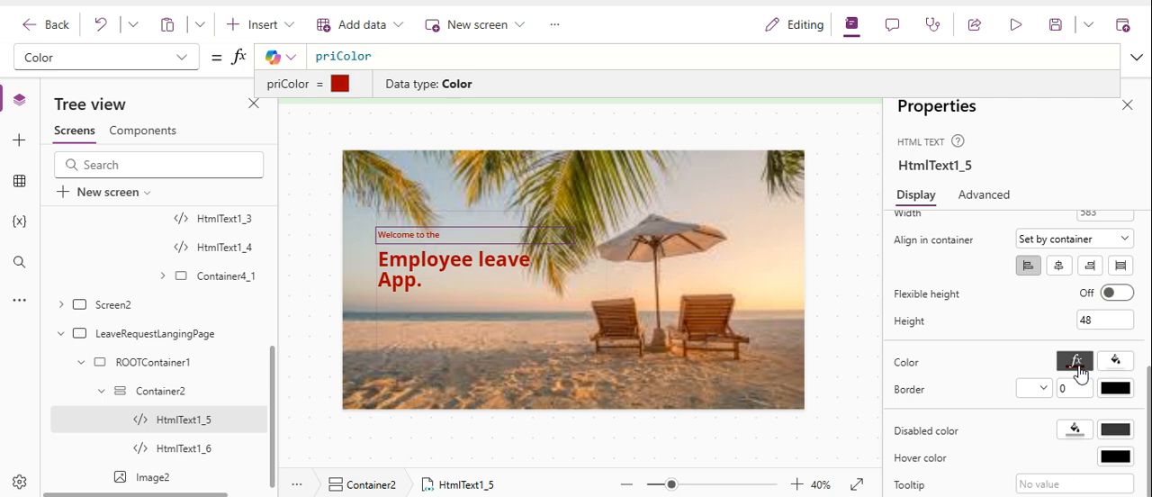
key(ctrl+a)
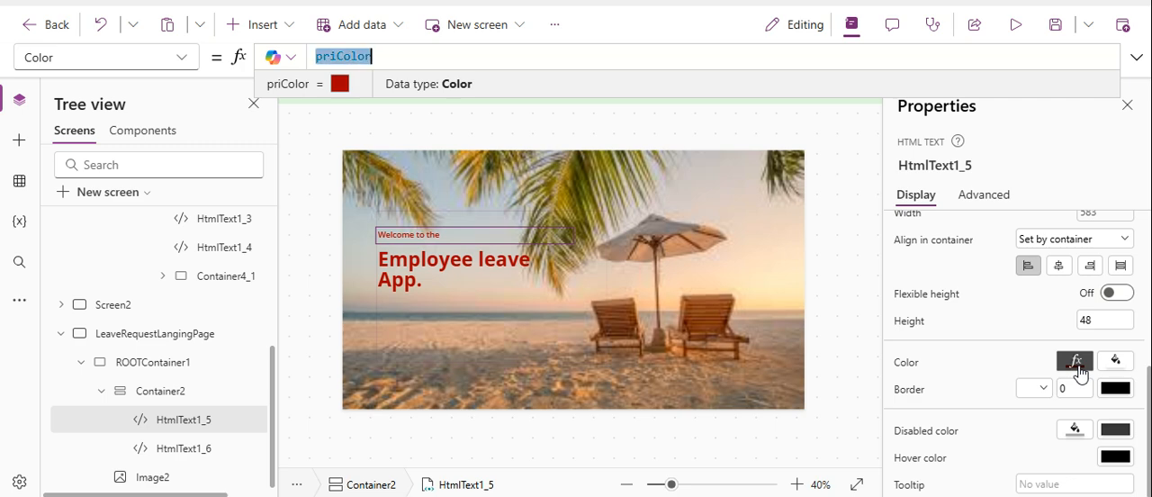
text(col)
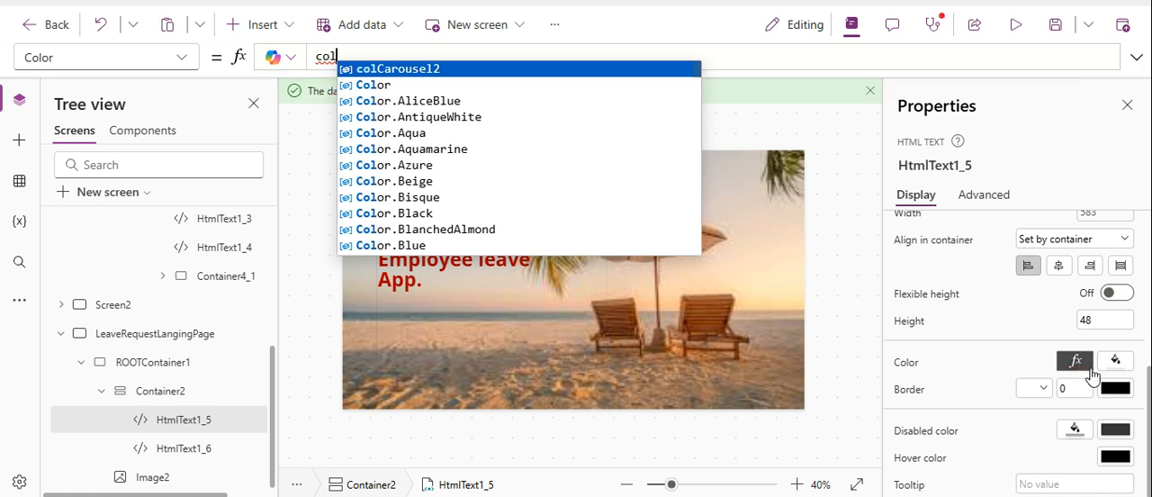
click(469, 90)
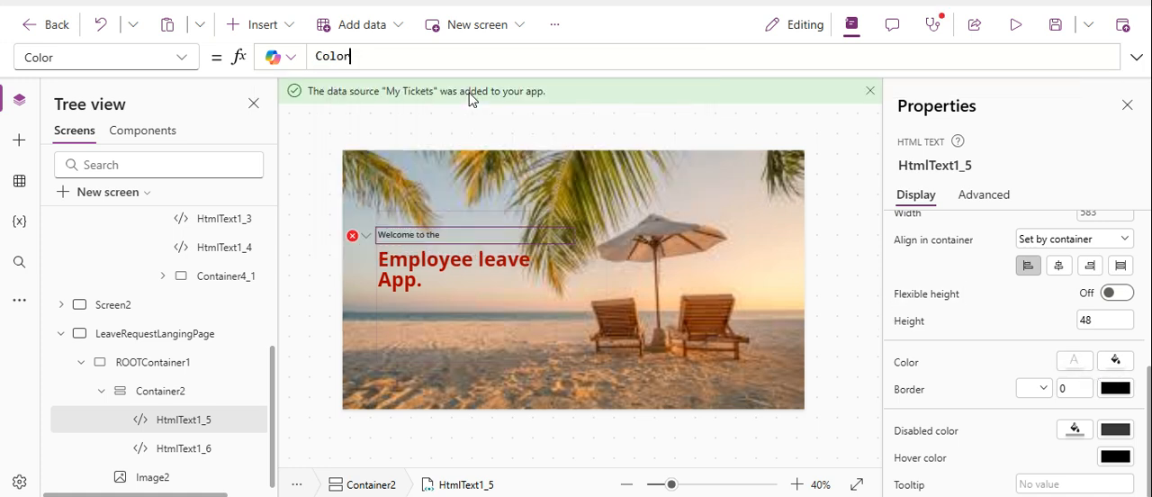
text(.w)
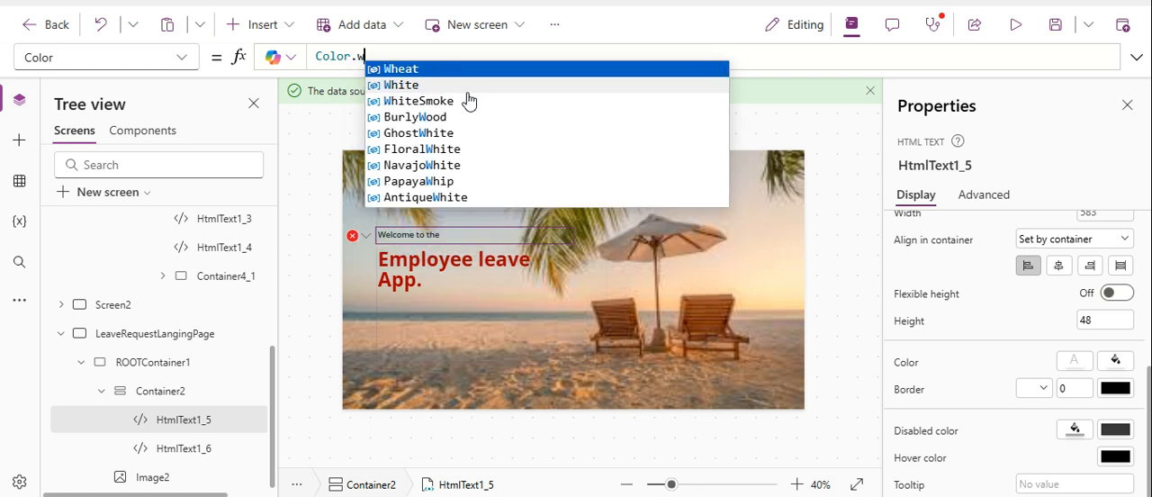
click(446, 89)
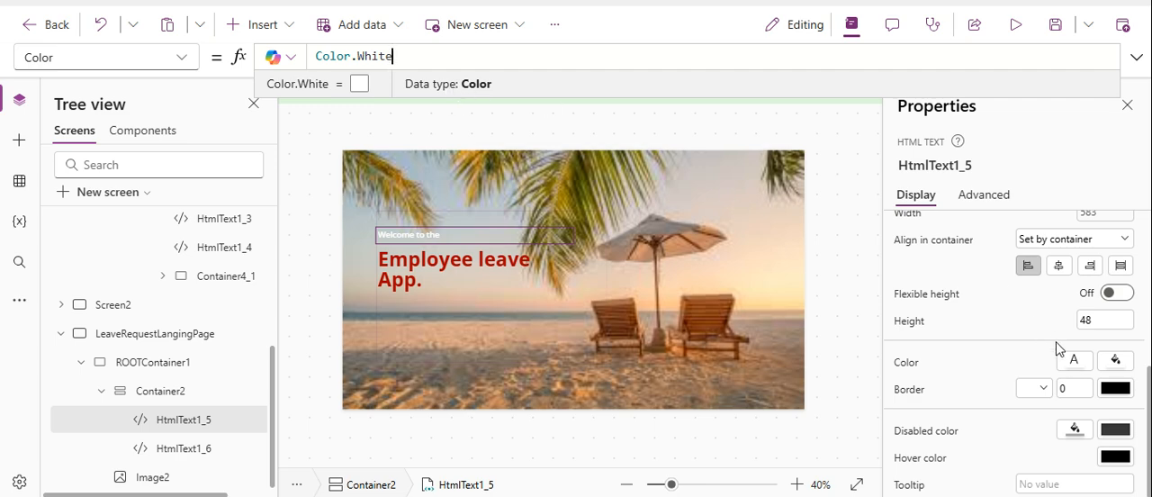
Try several palette colors on HtmlText1_5, including yellow, light blue, dark red and black, ending with dark blue RGBA(0, 18, 107, 1).
click(1073, 363)
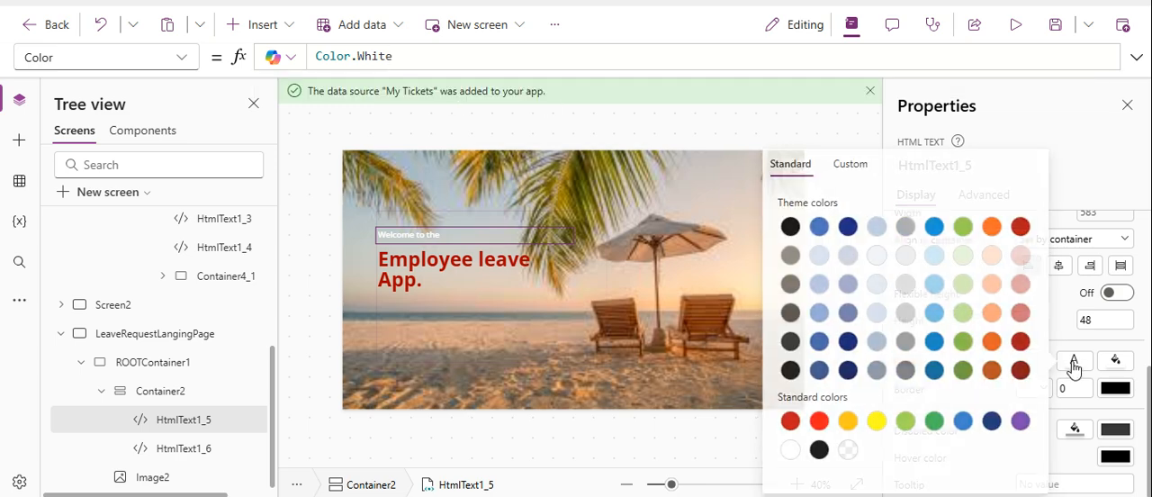
click(846, 228)
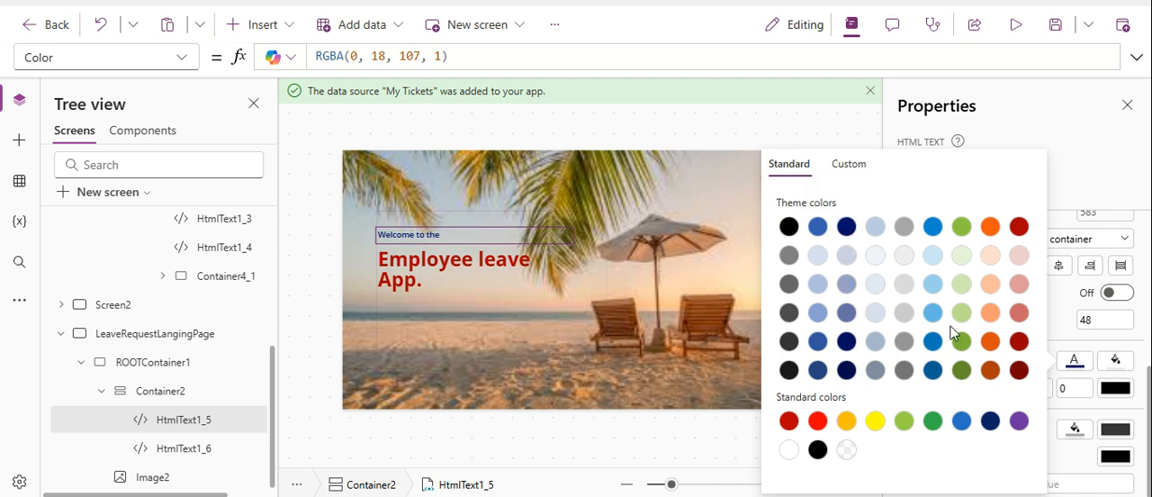
click(875, 422)
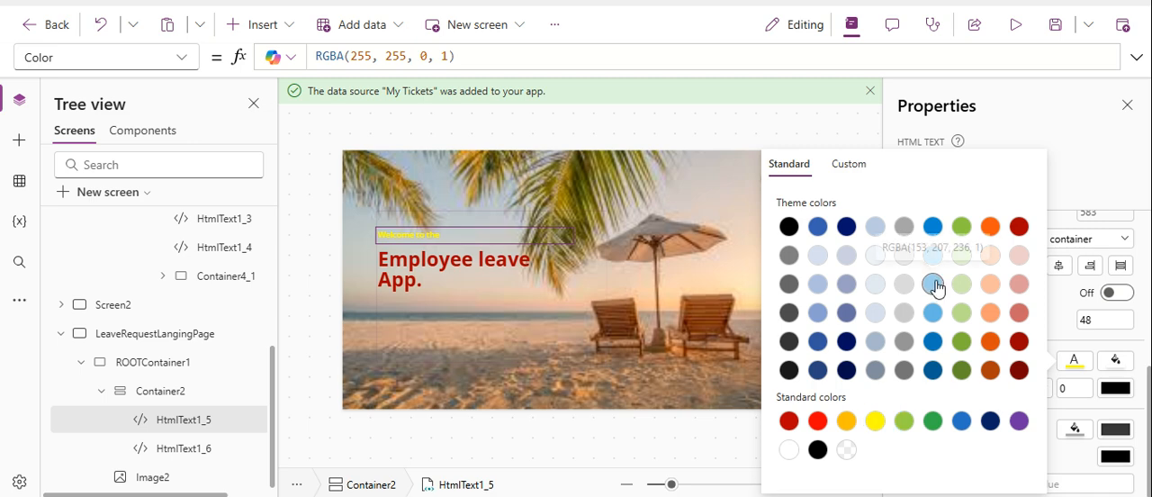
click(932, 233)
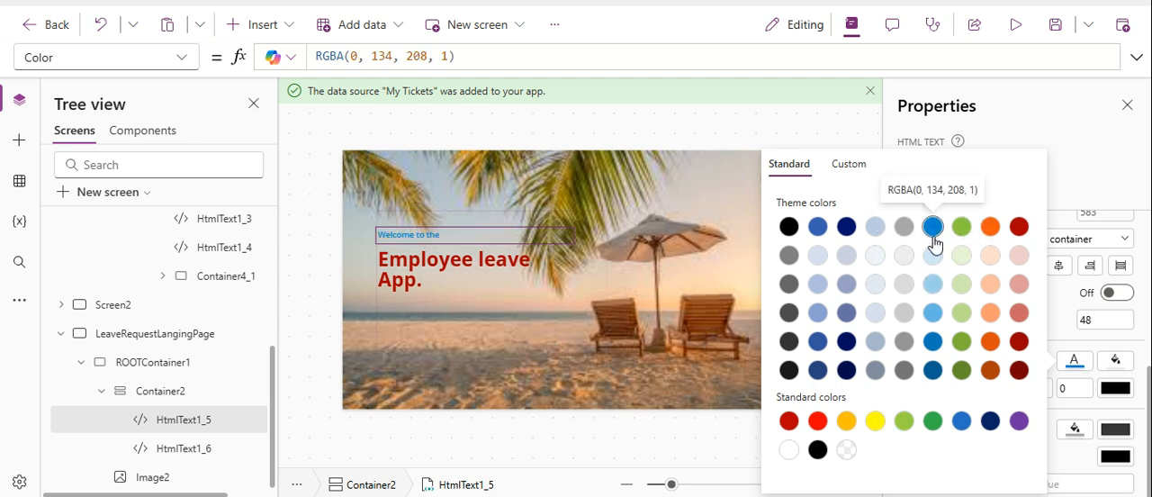
click(1019, 370)
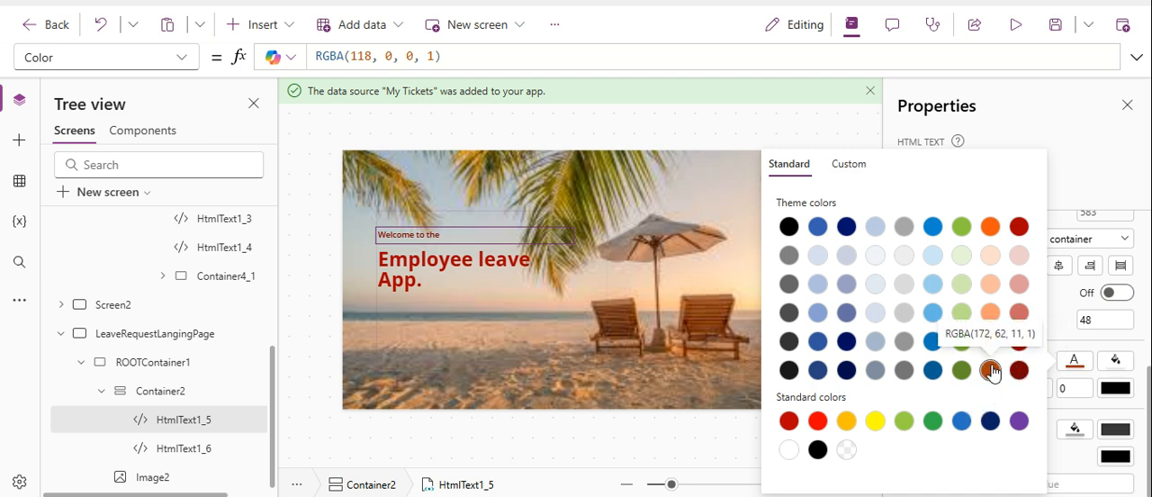
click(990, 370)
click(874, 256)
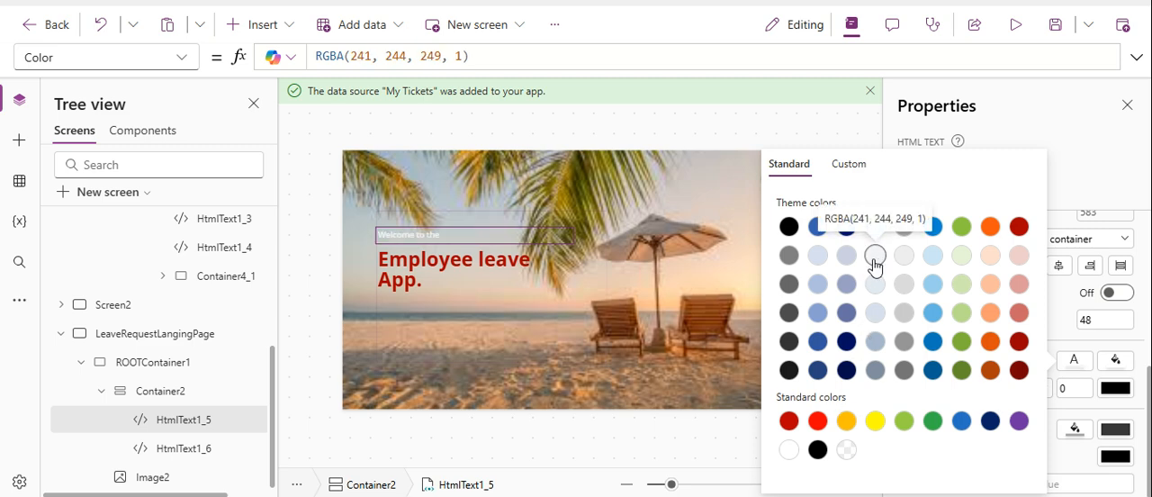
click(817, 450)
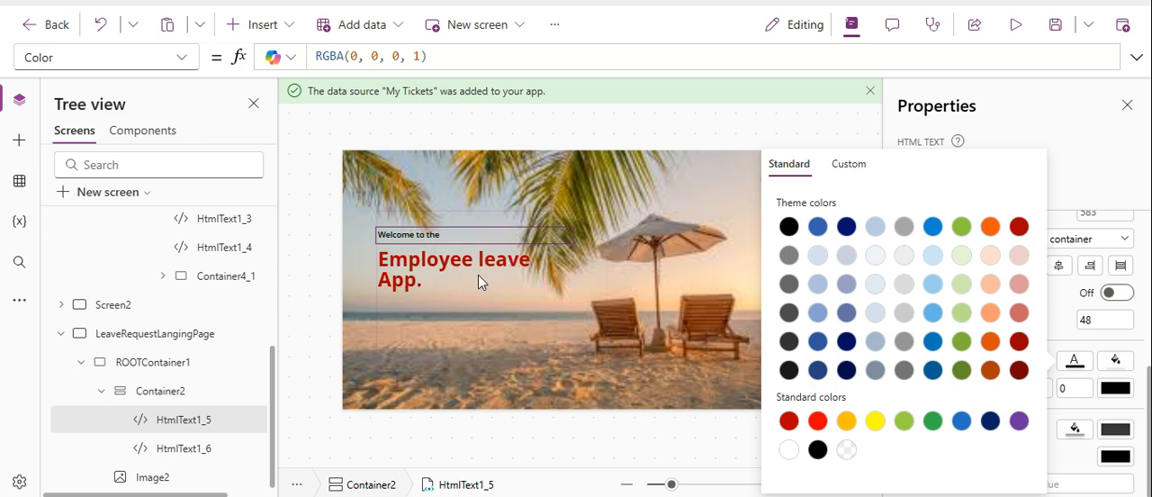
click(844, 232)
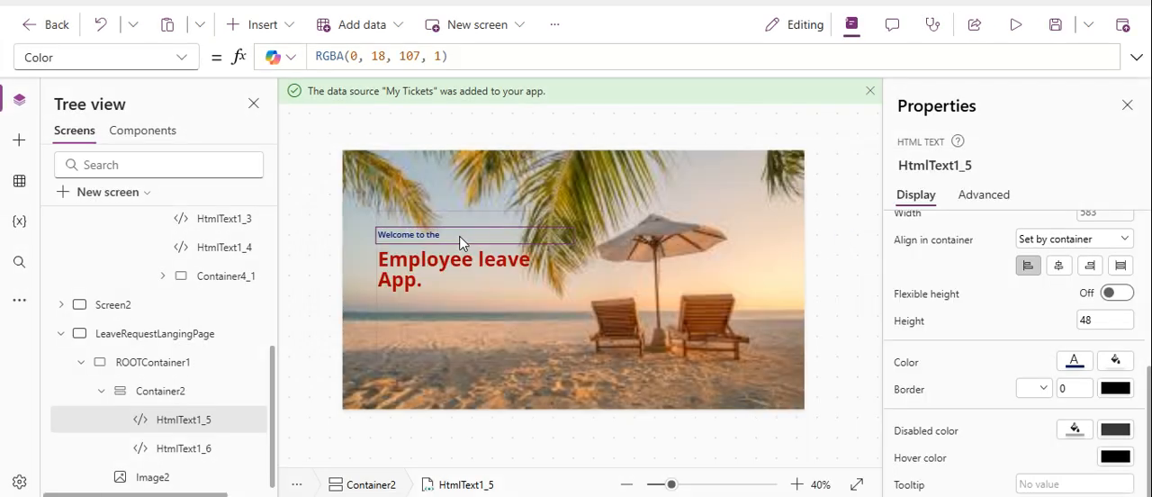
Set the text color of both HtmlText1_5 and the heading HtmlText1_6 to yellow, RGBA(255, 255, 0, 1).
click(1067, 367)
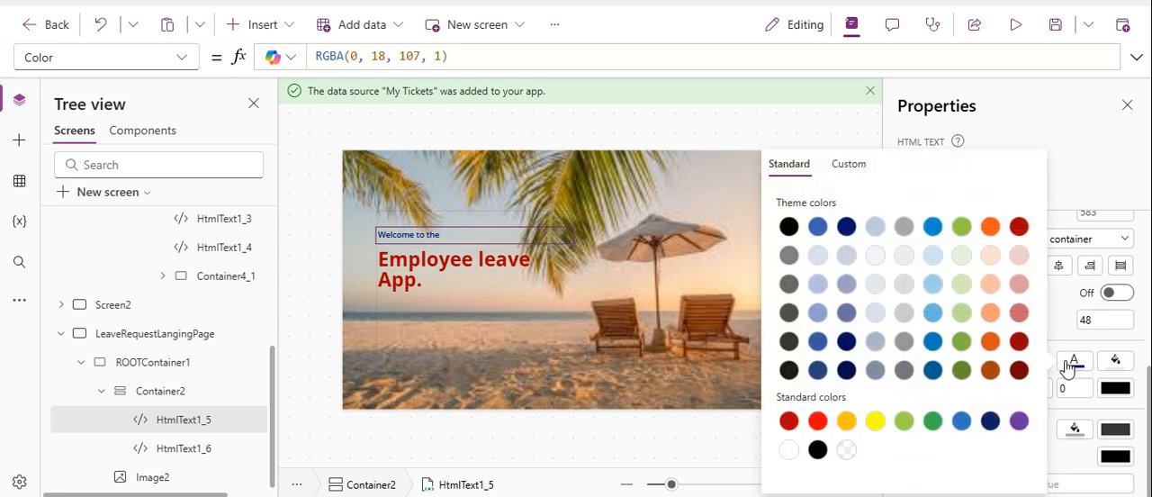
click(874, 423)
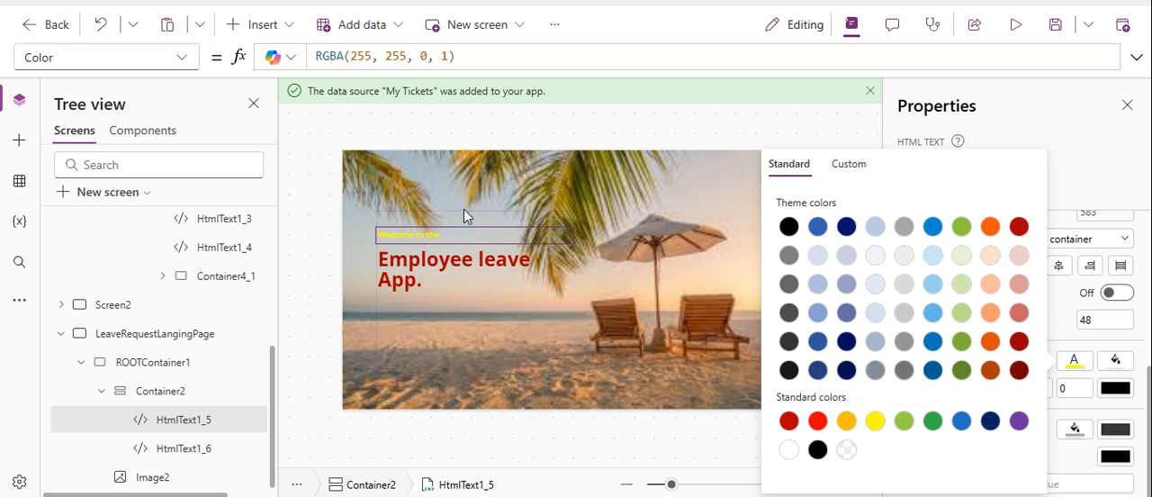
click(441, 267)
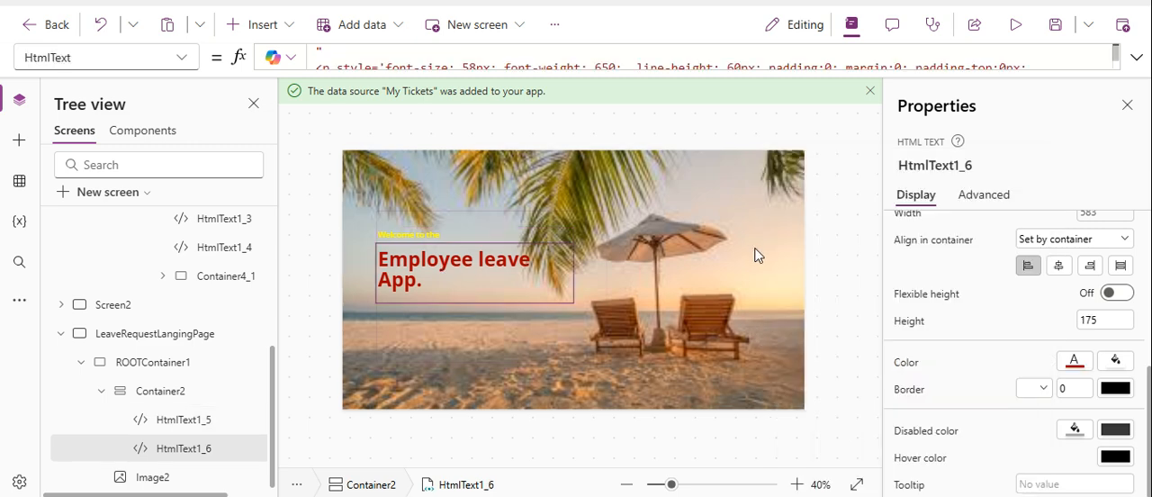
click(1074, 361)
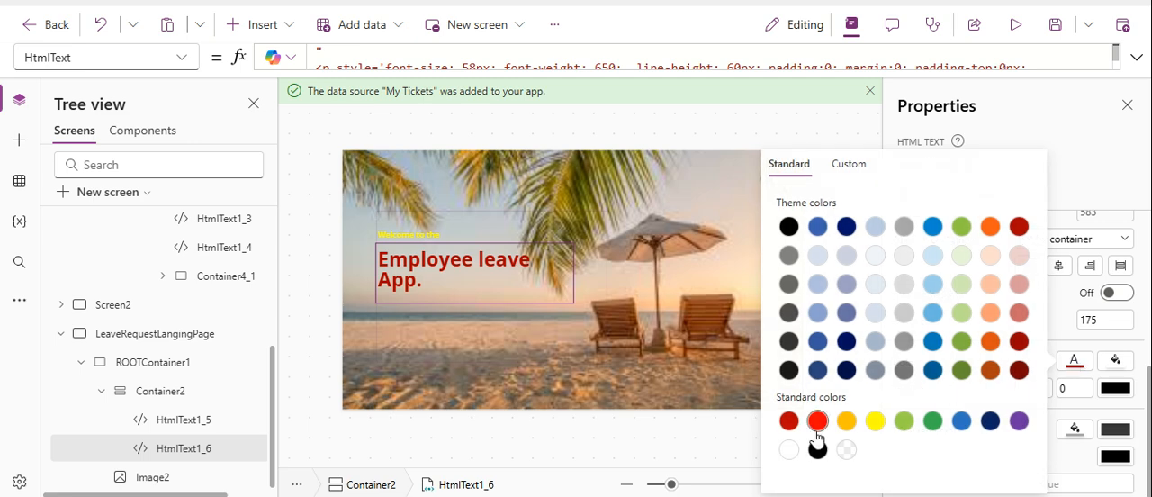
click(875, 425)
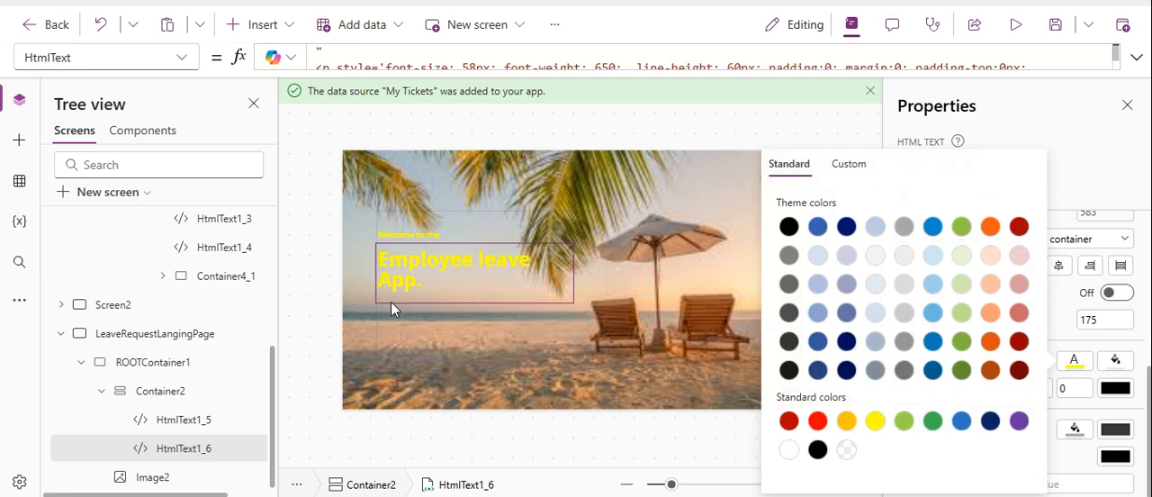
Set Container2's top padding to 70.
click(162, 391)
click(1054, 275)
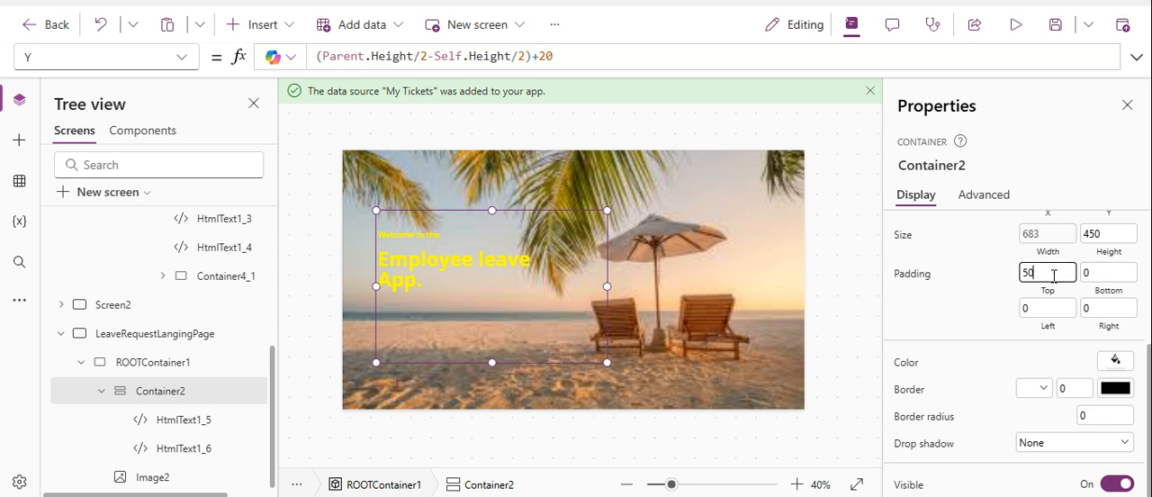
text(60)
key(BackSpace)
text(70)
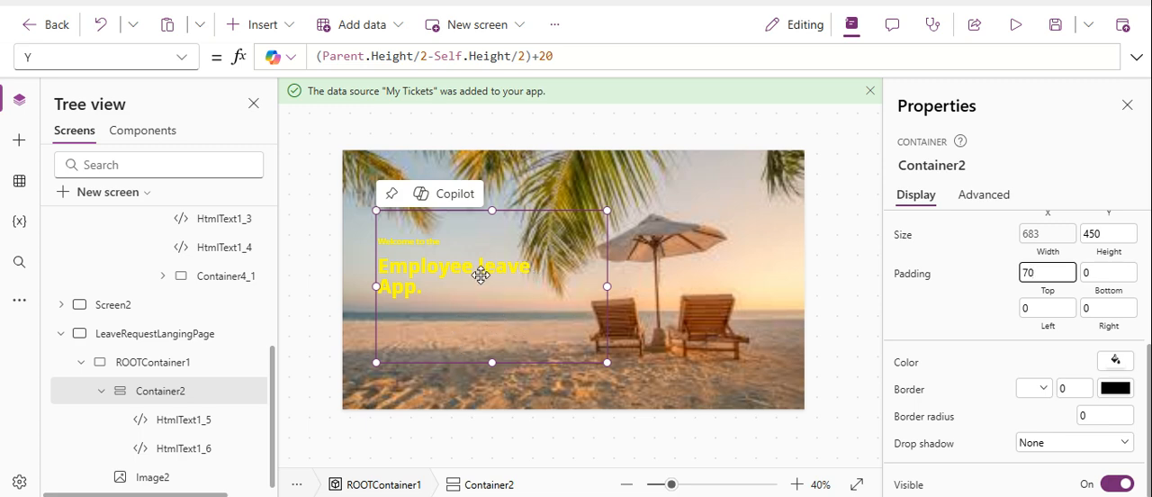
Preview the landing page, then return to editing and dismiss the tip.
click(1014, 25)
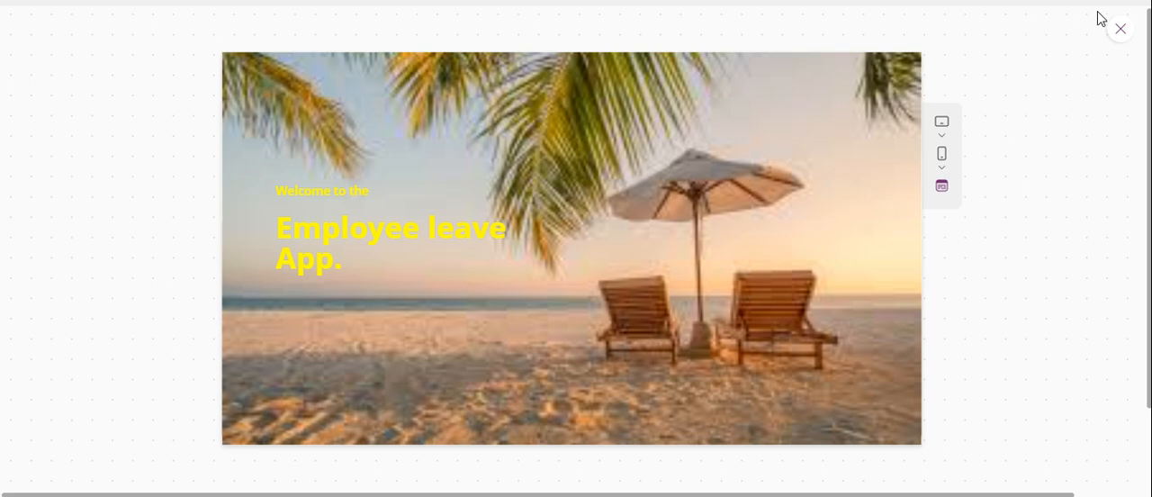
click(1116, 32)
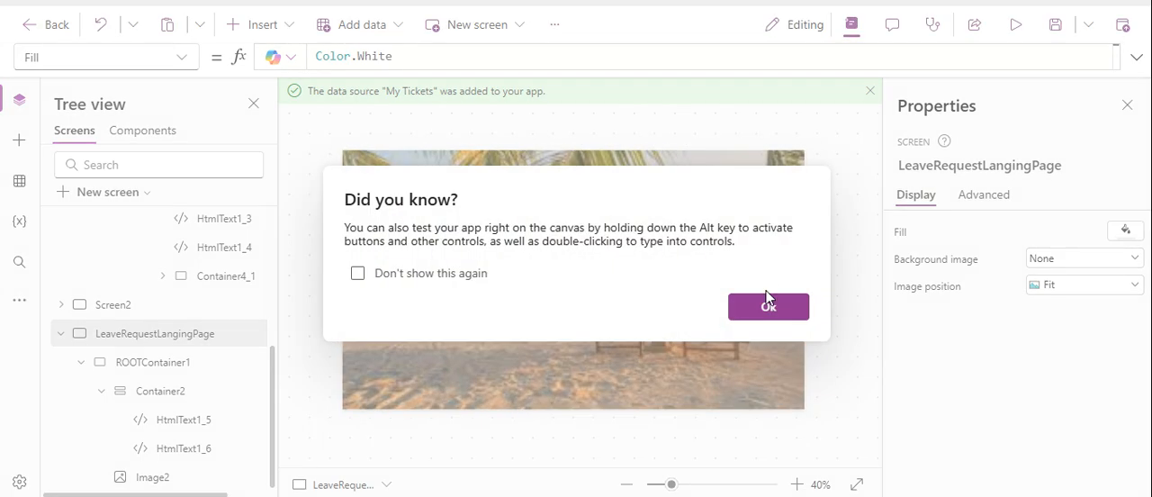
click(766, 307)
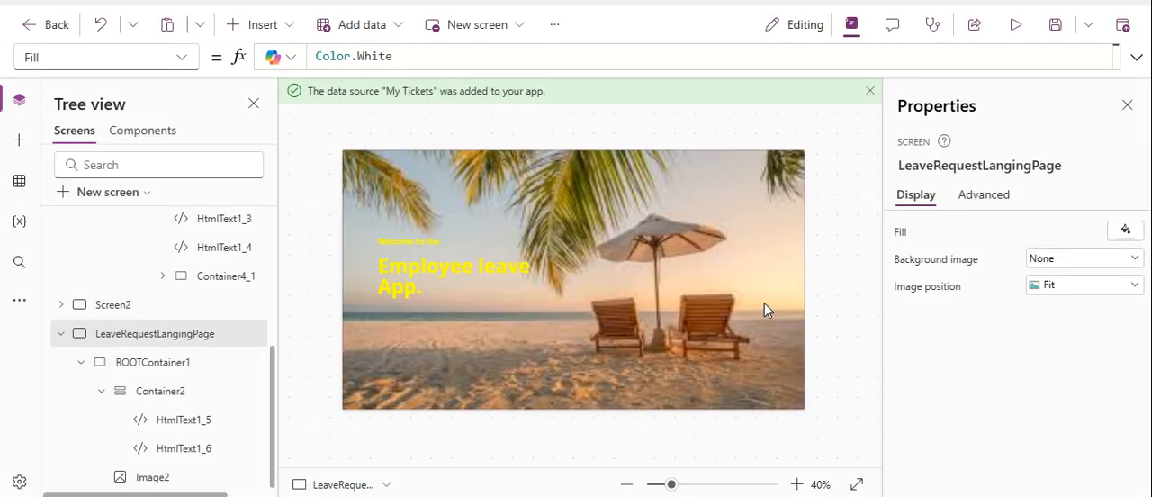
Set the text color of the "Welcome to the" text HtmlText1_5 to dark red, RGBA(151, 0, 0, 1).
click(414, 242)
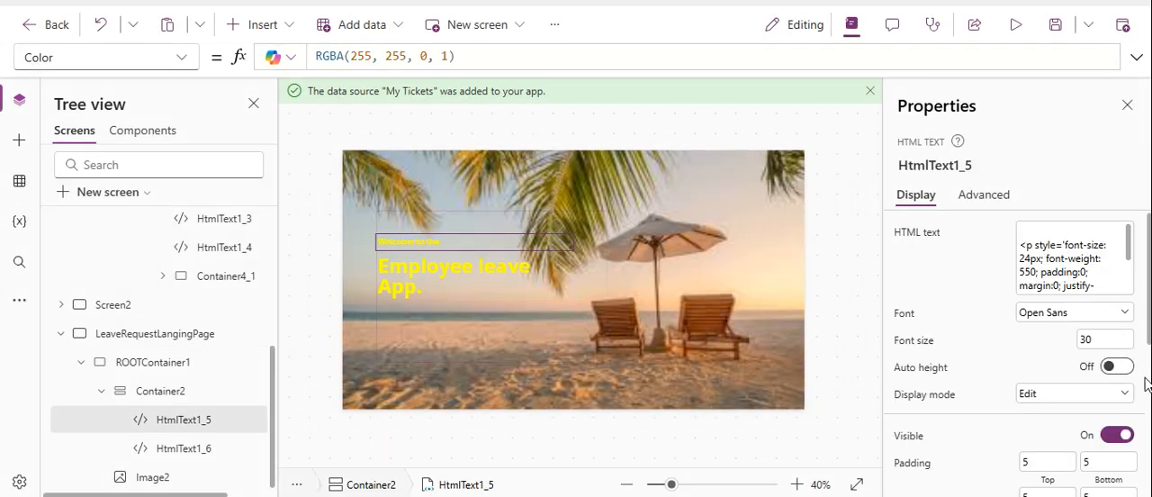
scroll(1007, 360, down, 3)
click(1074, 433)
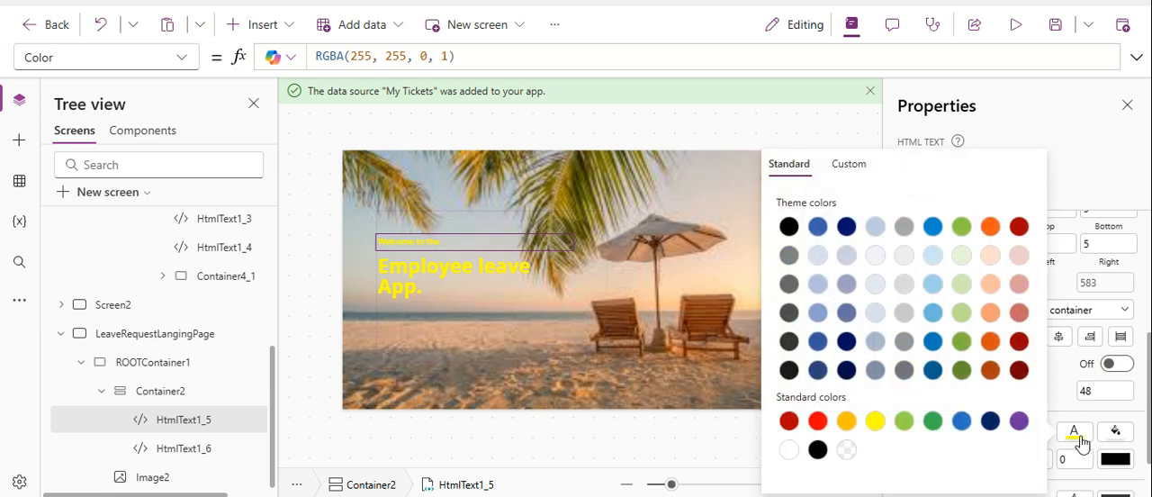
click(1017, 342)
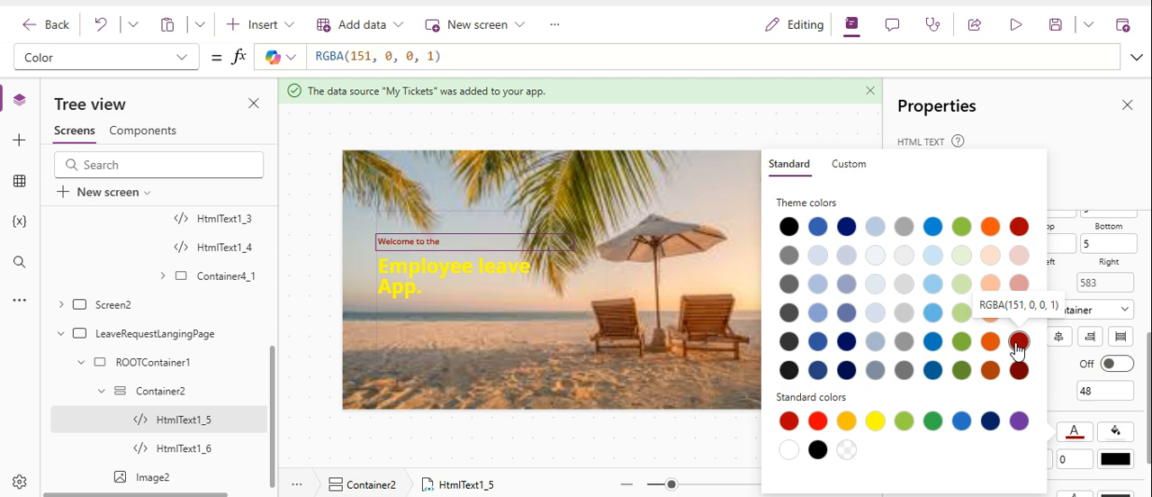
Set the heading HtmlText1_6's Color formula to the priColor variable.
click(473, 280)
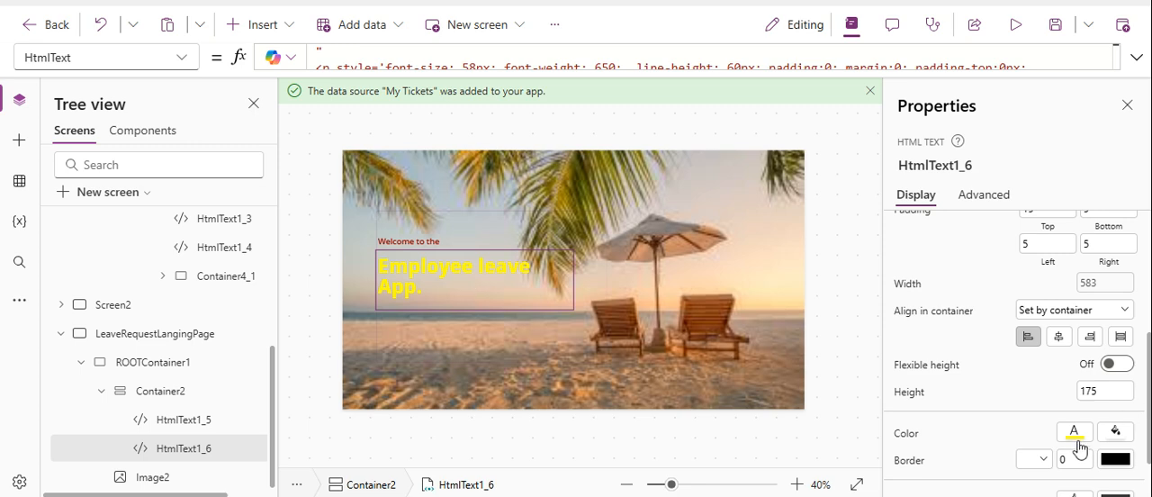
click(906, 435)
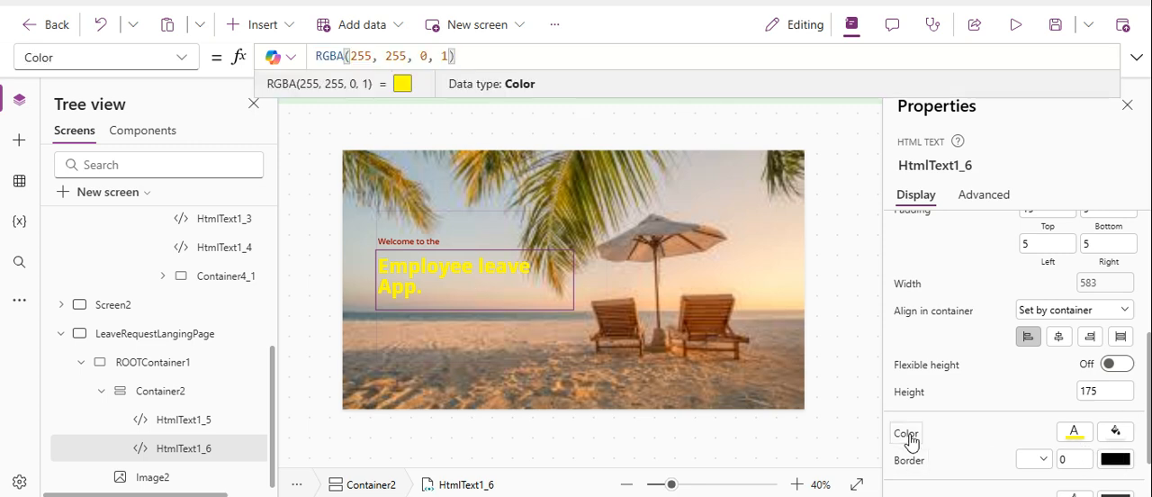
text(pr)
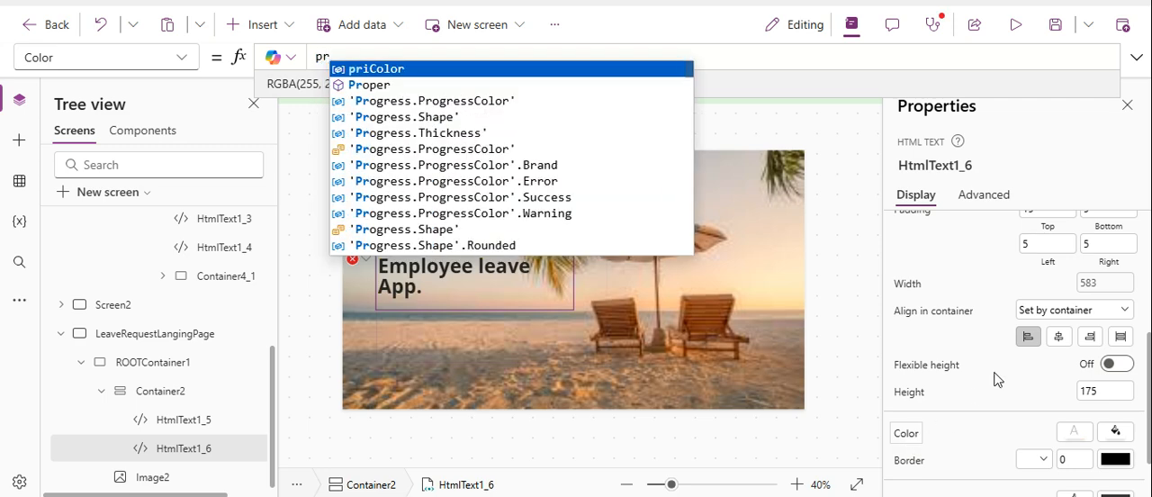
click(613, 70)
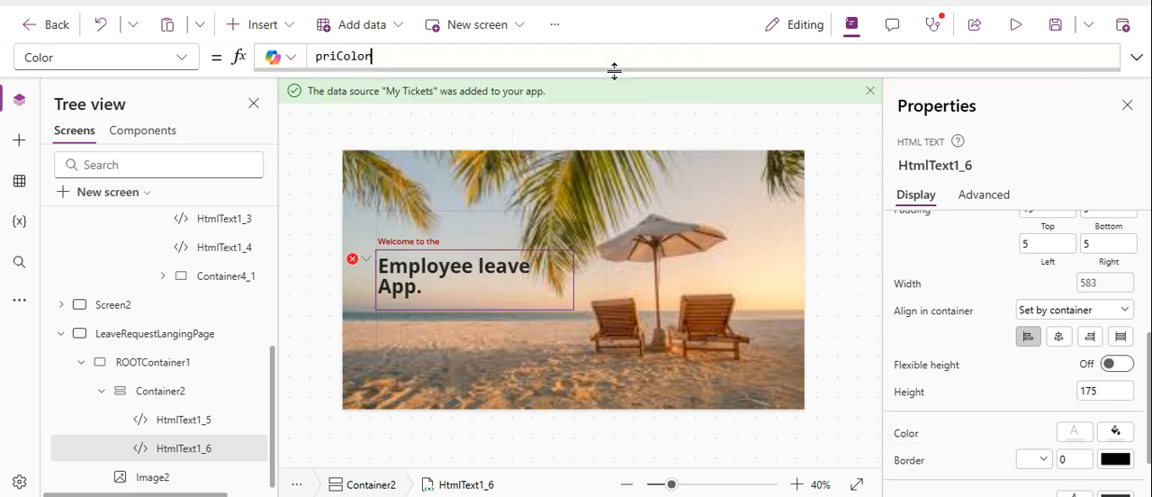
Preview the app to check the recolored welcome text, and return to the editor.
click(1016, 34)
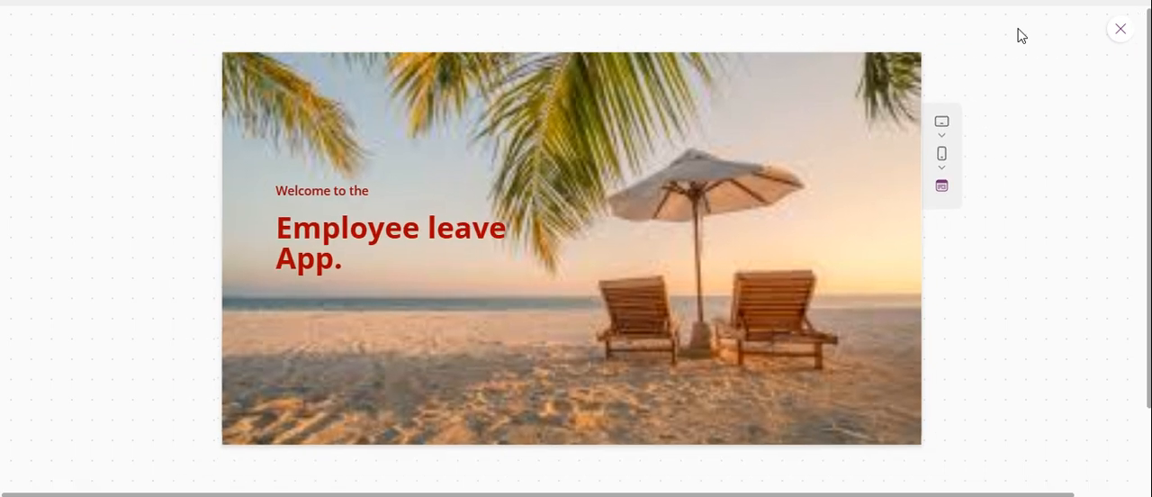
click(1119, 30)
click(761, 306)
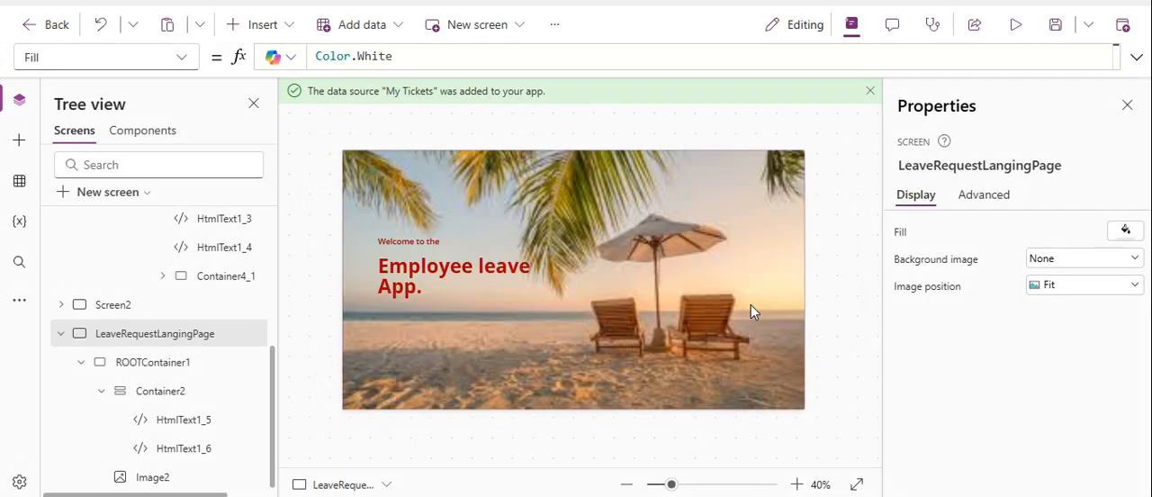
Copy the button container Container5_1, nested in Container4_1, from the Incident Reporting landing page.
click(402, 338)
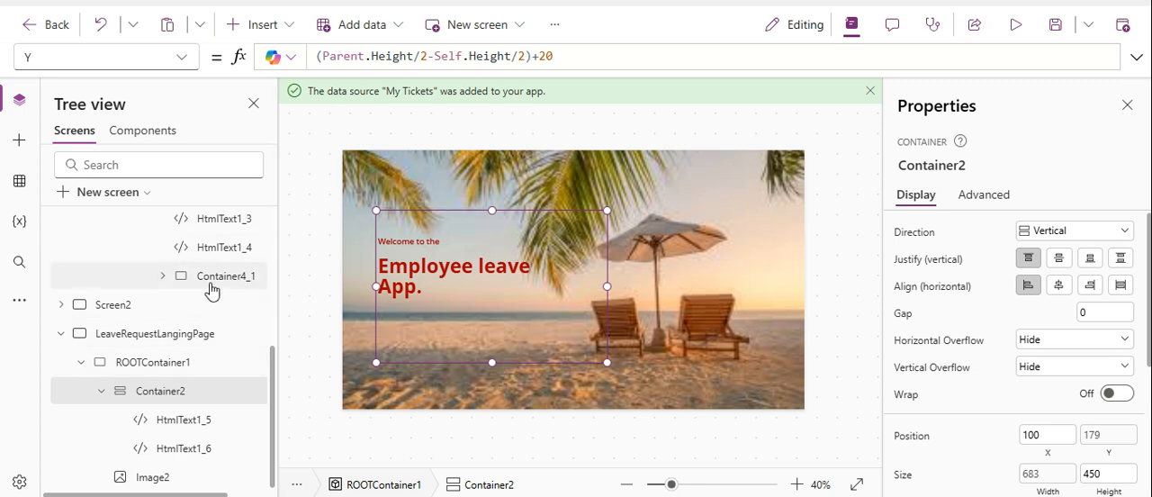
click(162, 277)
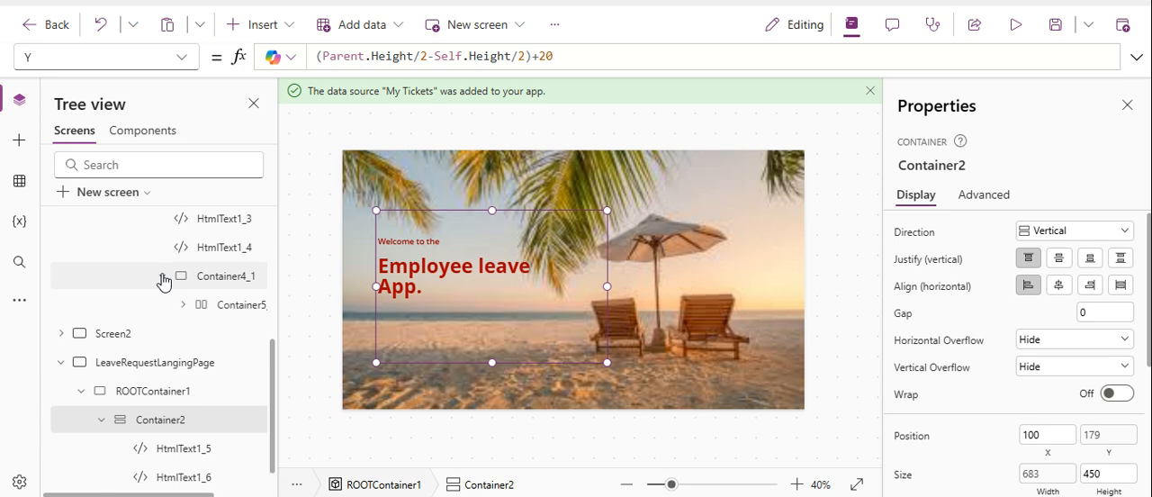
click(208, 308)
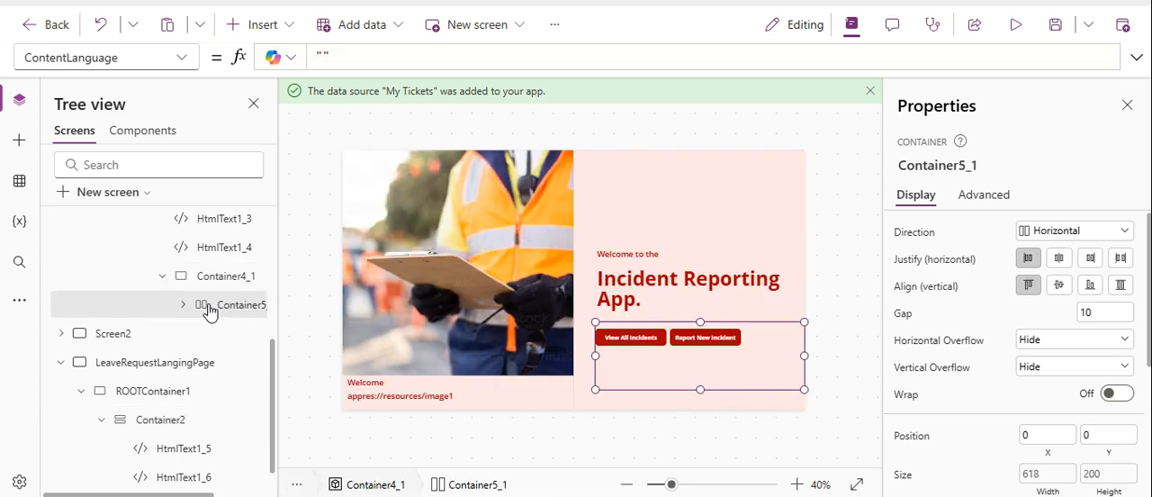
right_click(209, 309)
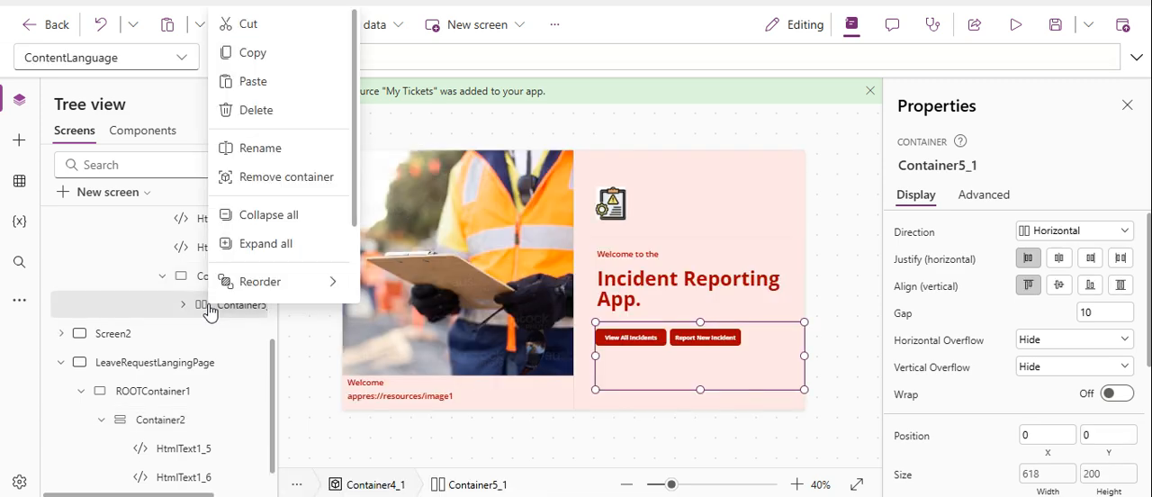
click(270, 54)
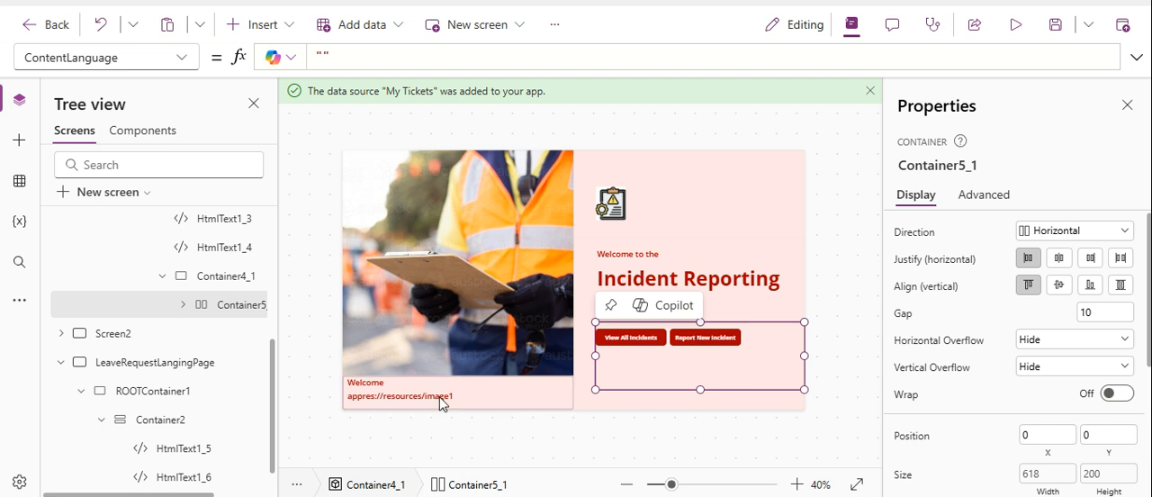
Paste the copied button container into Container2 on LeaveRequestLangingPage, below the welcome text.
click(103, 362)
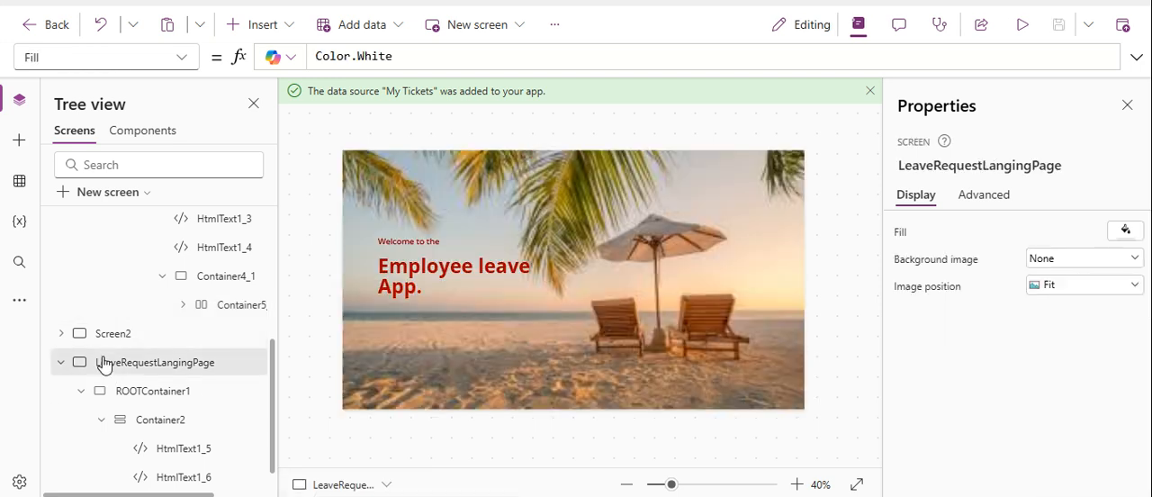
click(418, 320)
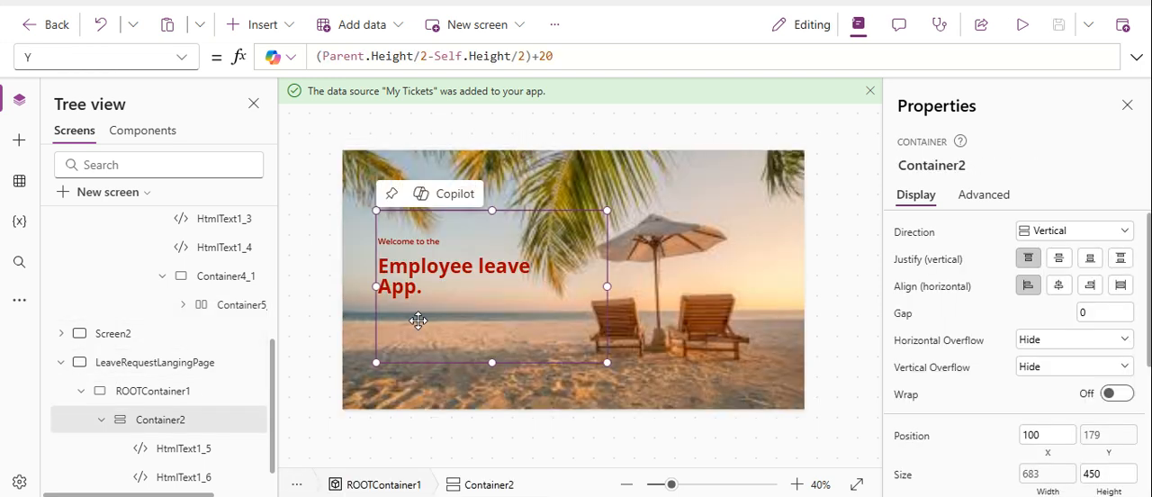
right_click(417, 320)
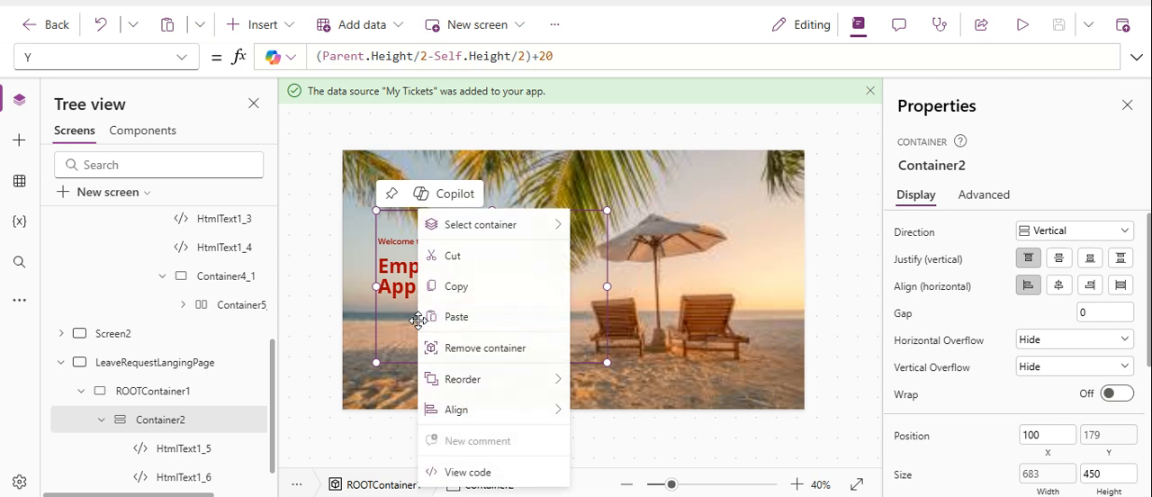
click(474, 314)
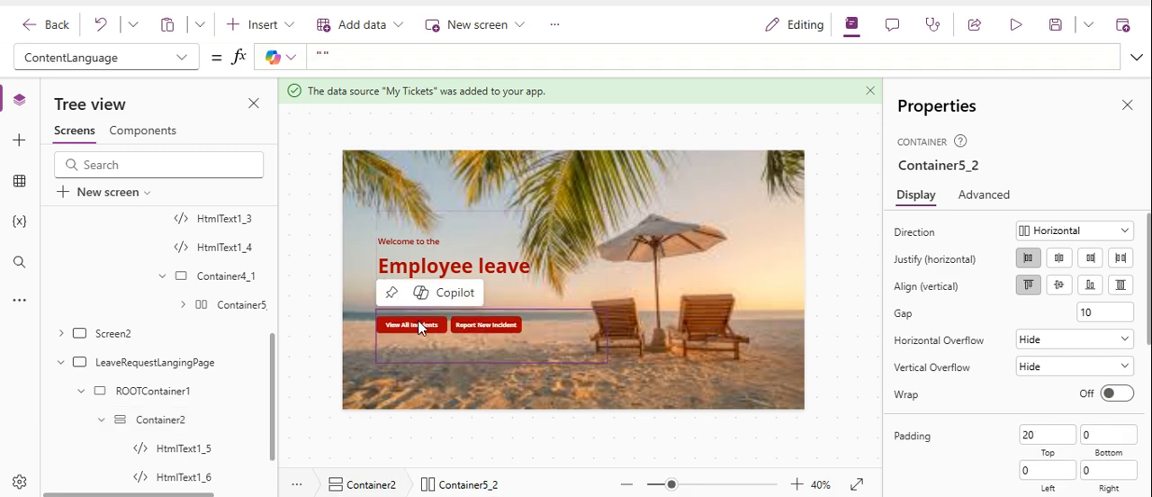
Change the text of the "View All Incidents" button on the leave landing page to "Employee".
click(418, 328)
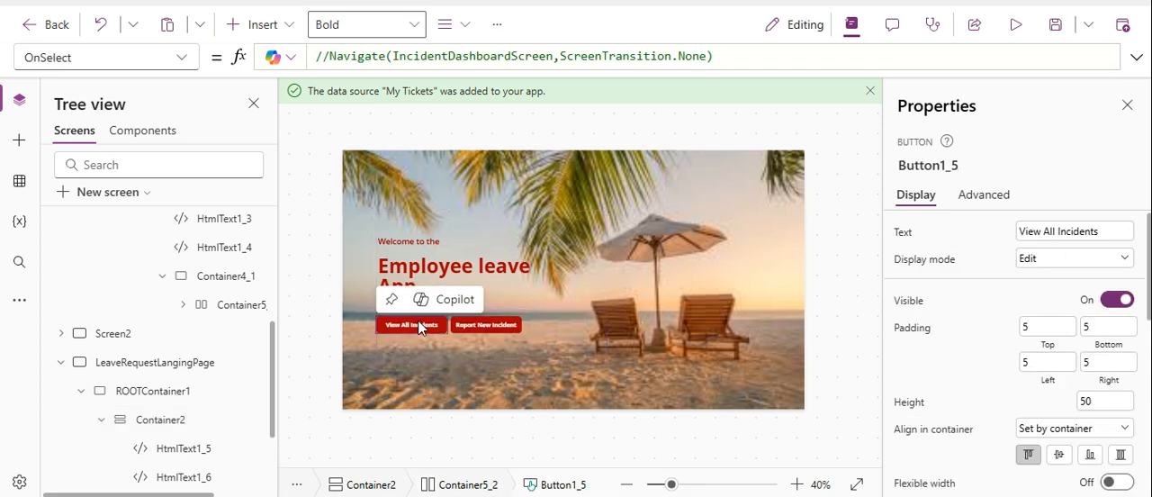
click(1110, 234)
key(ctrl+a)
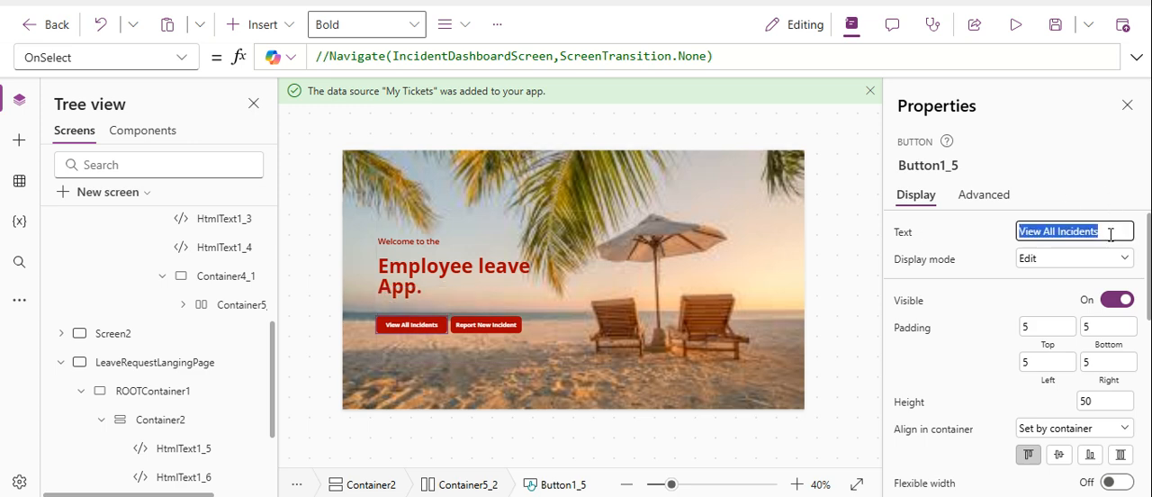
text(Emp)
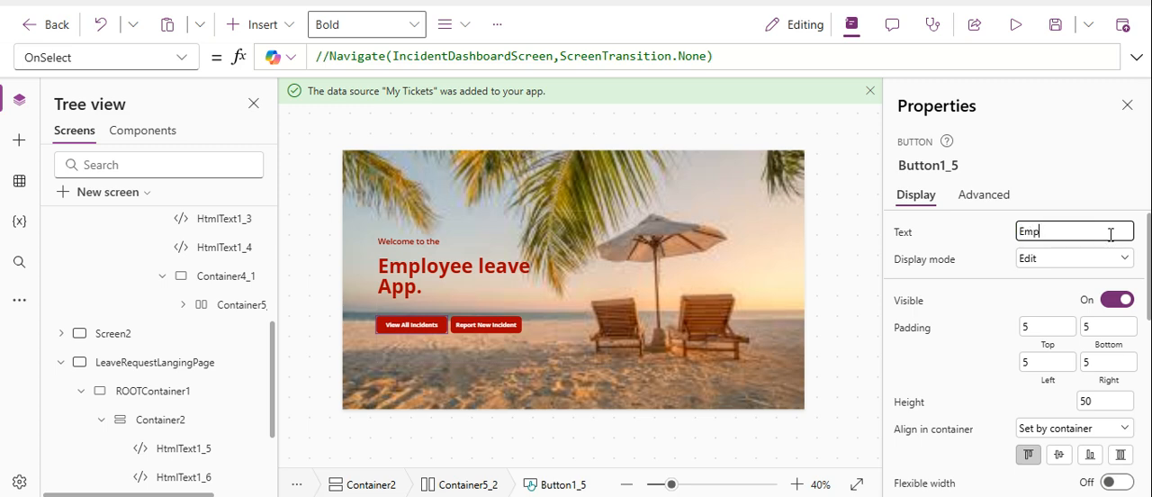
text(loyee)
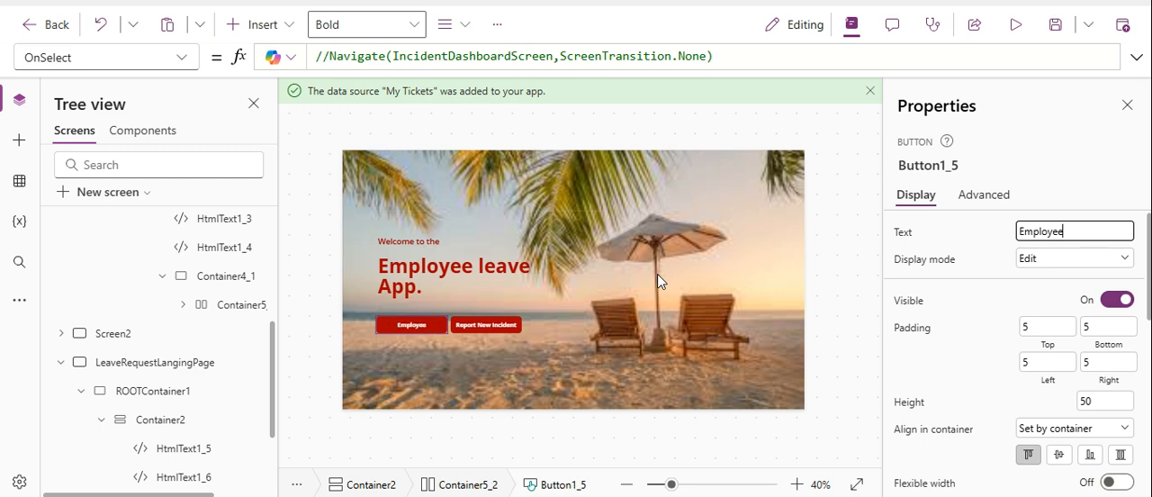
Change the text of the "Report New Incident" button on the leave landing page to "Manager".
click(482, 323)
click(1082, 232)
key(ctrl+a)
key(BackSpace)
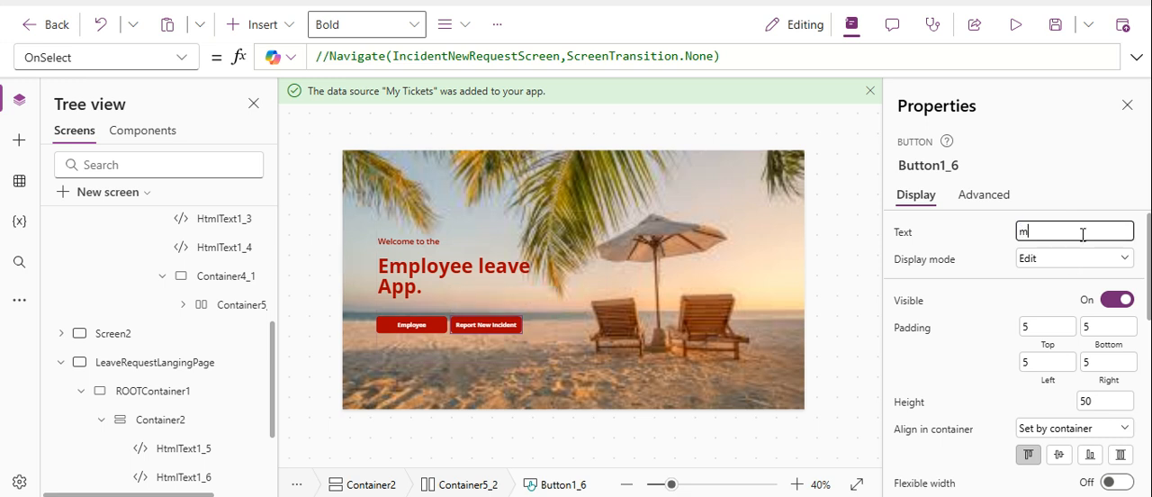
text(Manager)
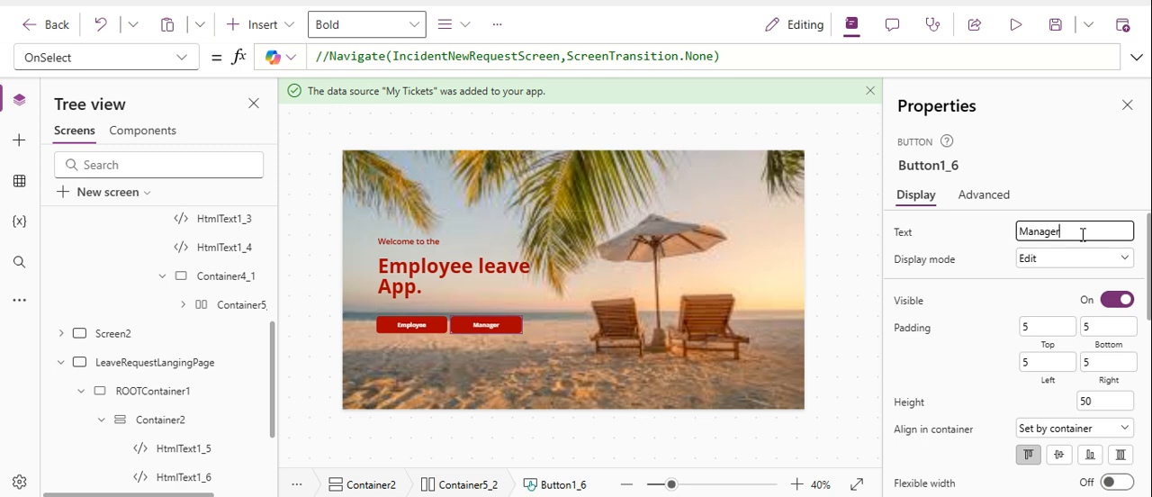
Narrow the Employee button, trying a width of 200 and settling on 190.
click(403, 326)
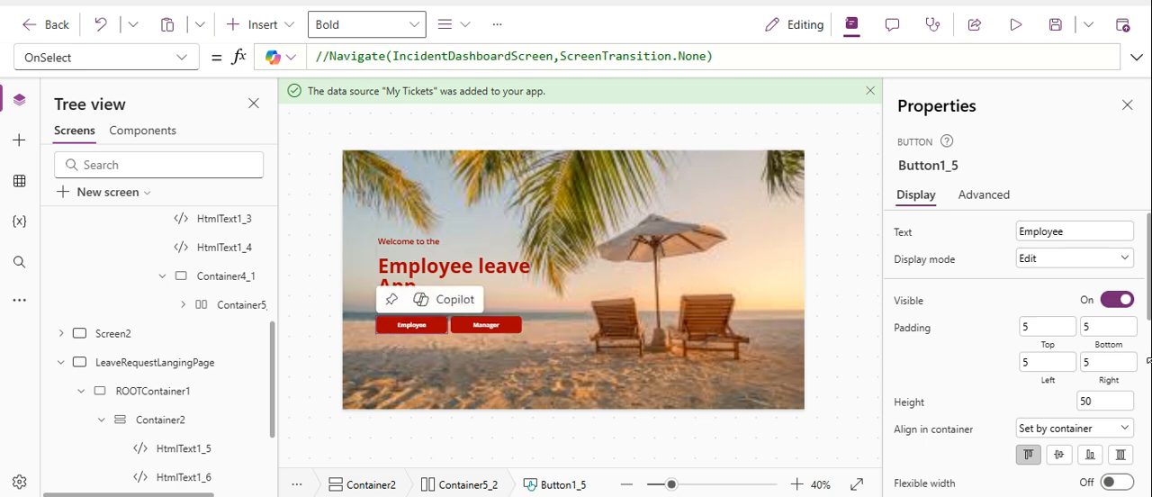
click(1148, 388)
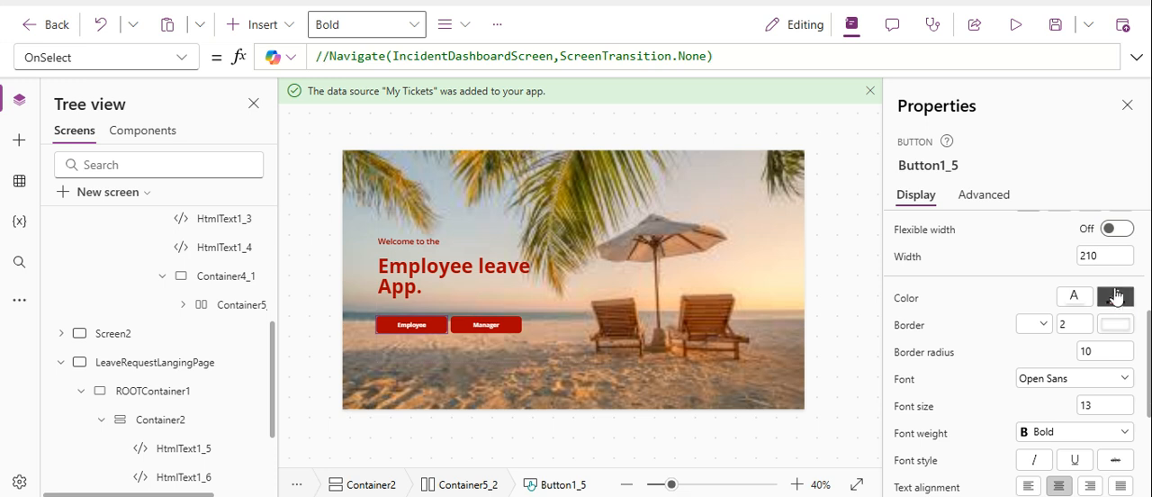
click(1114, 259)
key(BackSpace)
key(BackSpace)
key(BackSpace)
text(200)
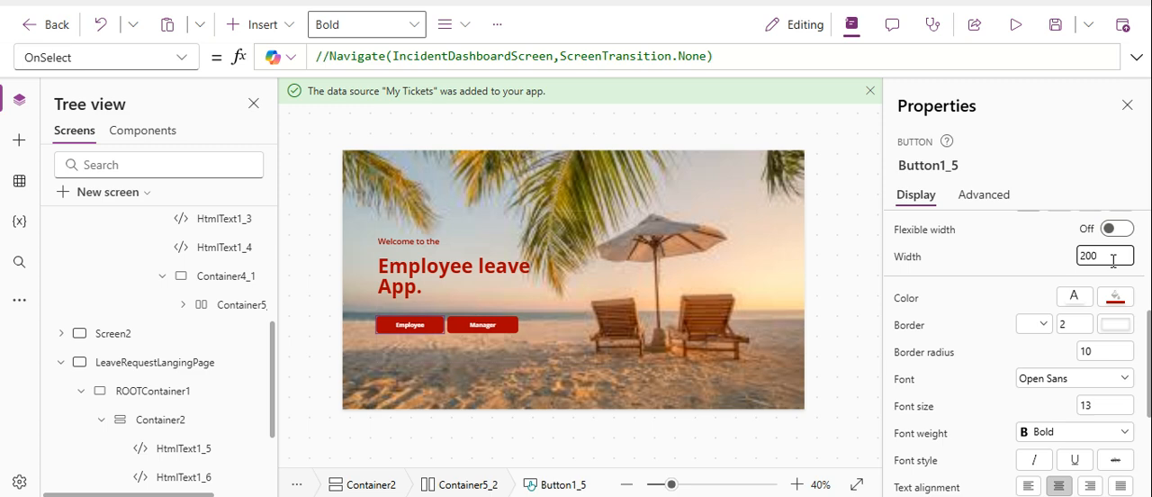
key(BackSpace)
key(BackSpace)
key(BackSpace)
text(190)
Set the Manager button's width to 190.
click(507, 324)
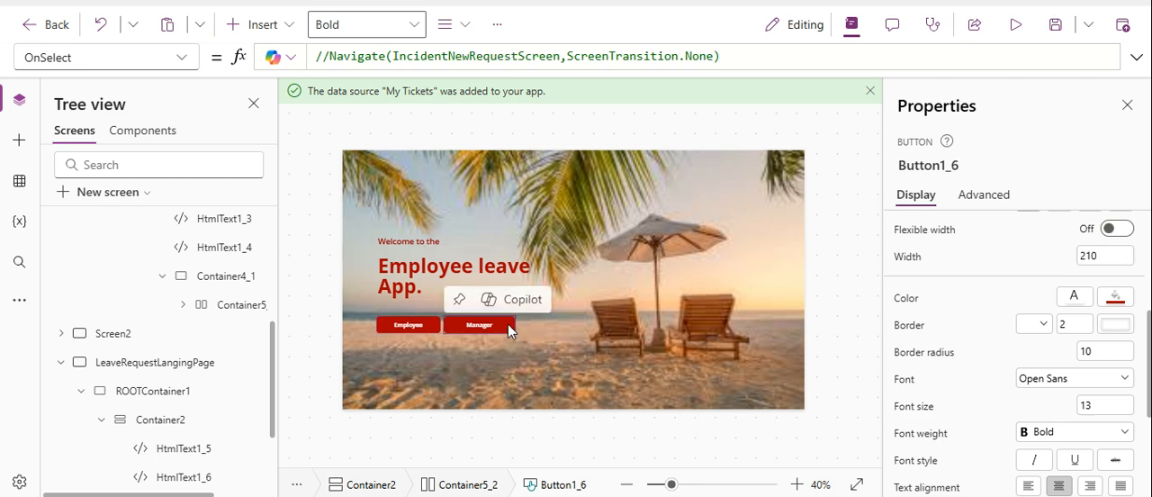
click(1121, 261)
key(BackSpace)
key(BackSpace)
key(BackSpace)
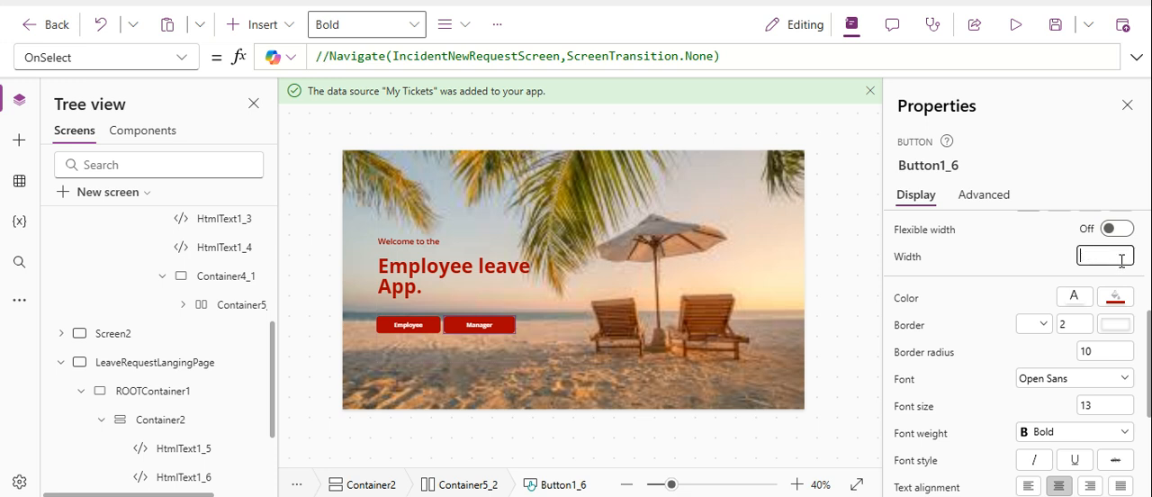
text(190)
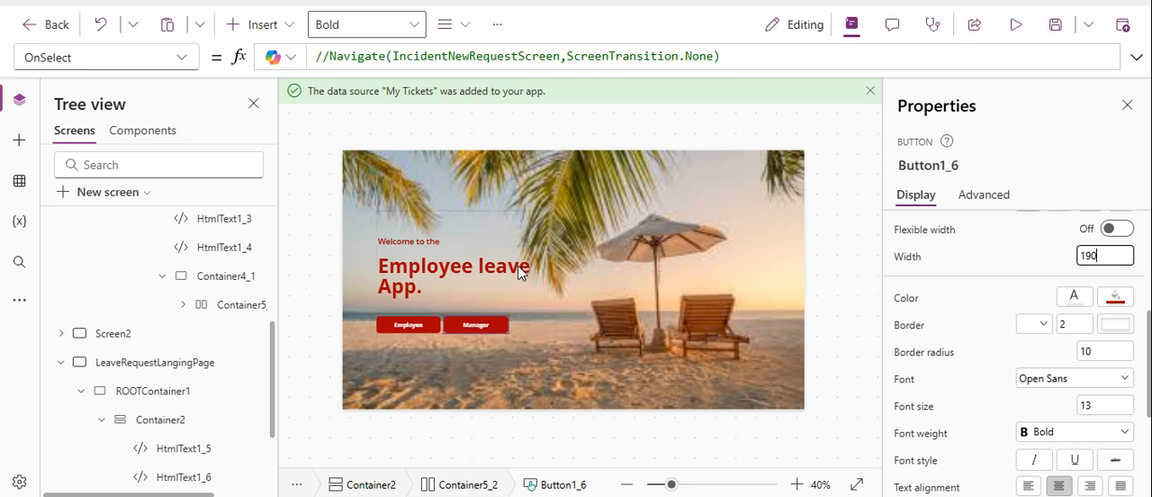
Adjust Container2's top padding, trying 100 and settling on 90, and preview the landing page.
click(456, 226)
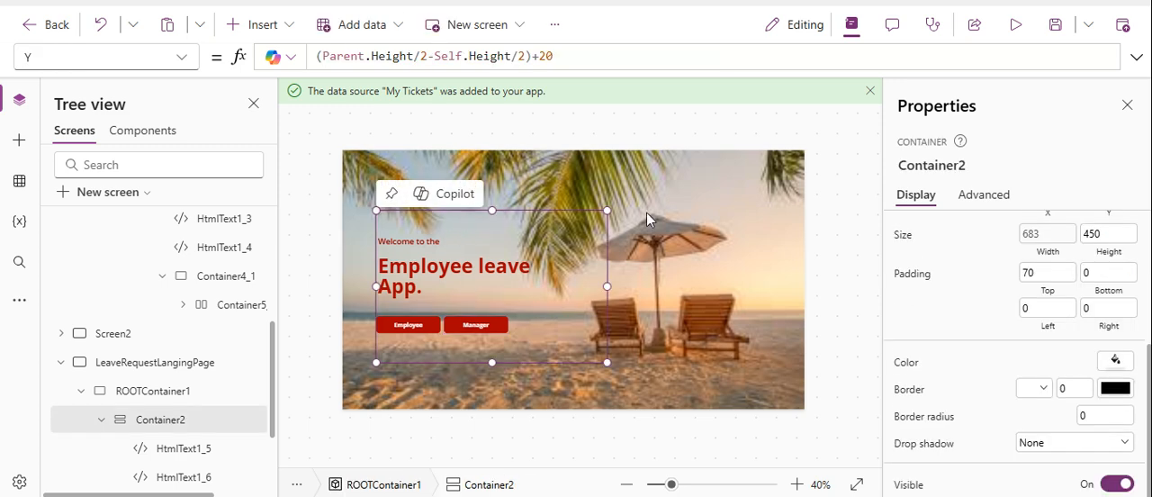
click(1047, 271)
key(BackSpace)
key(BackSpace)
text(100)
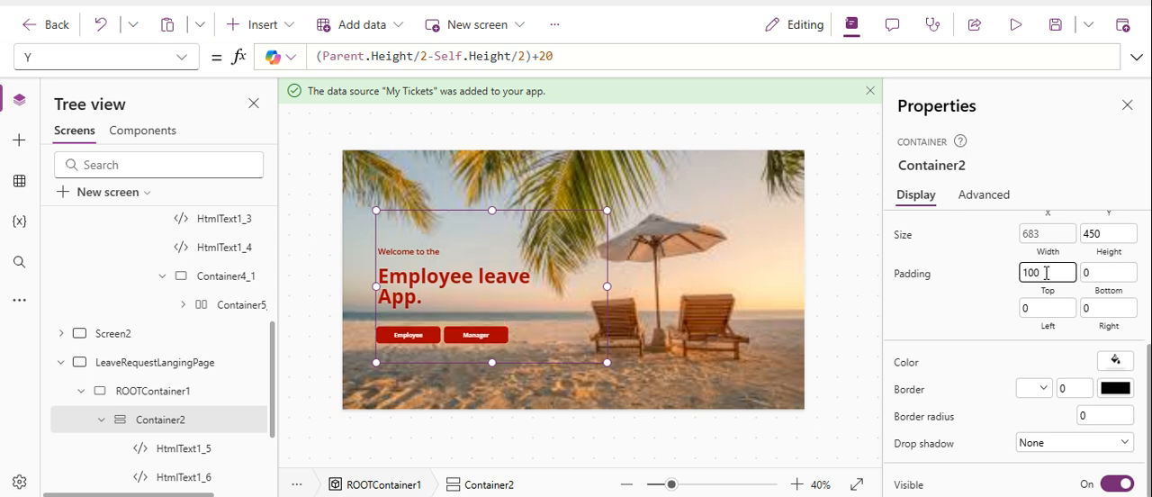
key(BackSpace)
key(BackSpace)
key(BackSpace)
text(90)
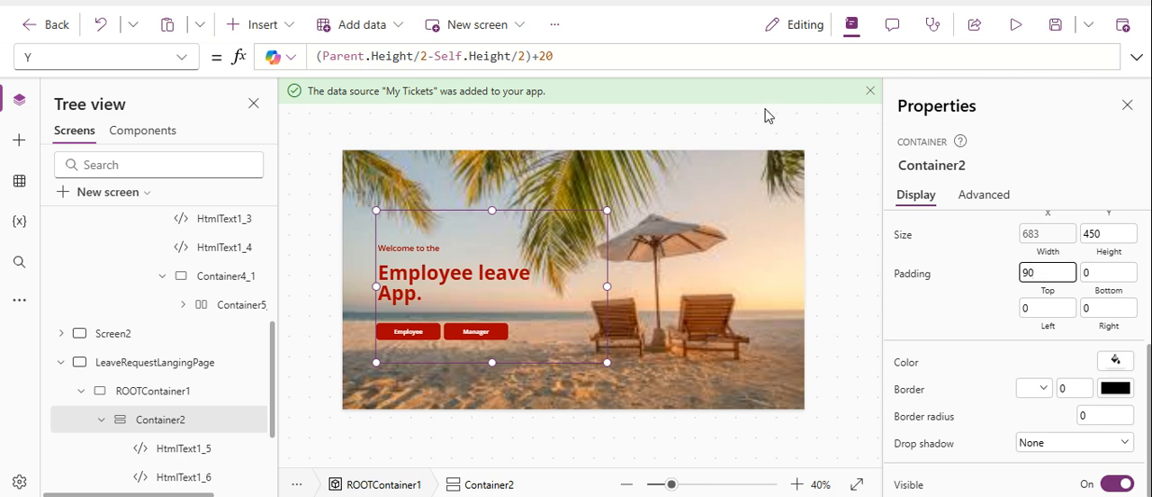
click(1016, 25)
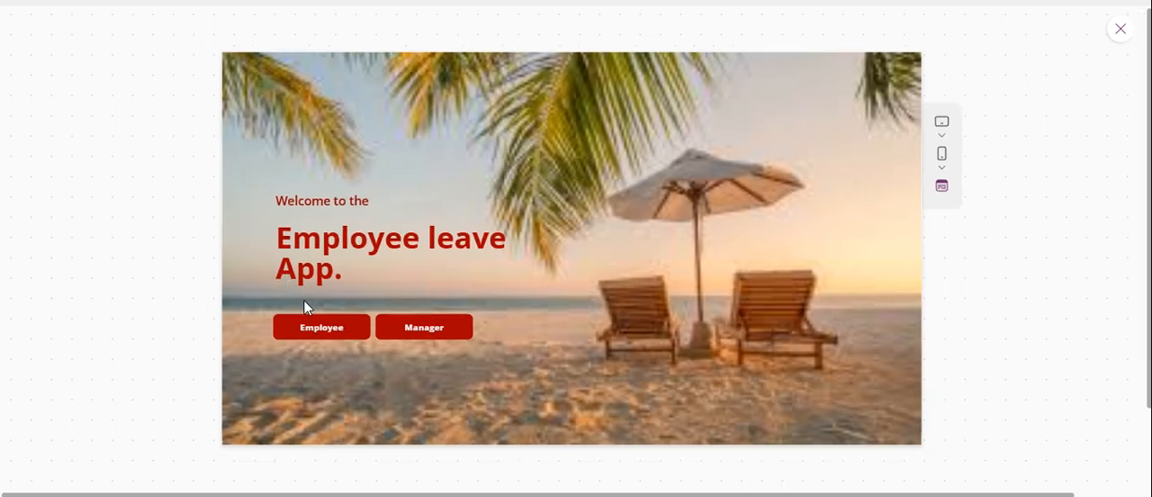